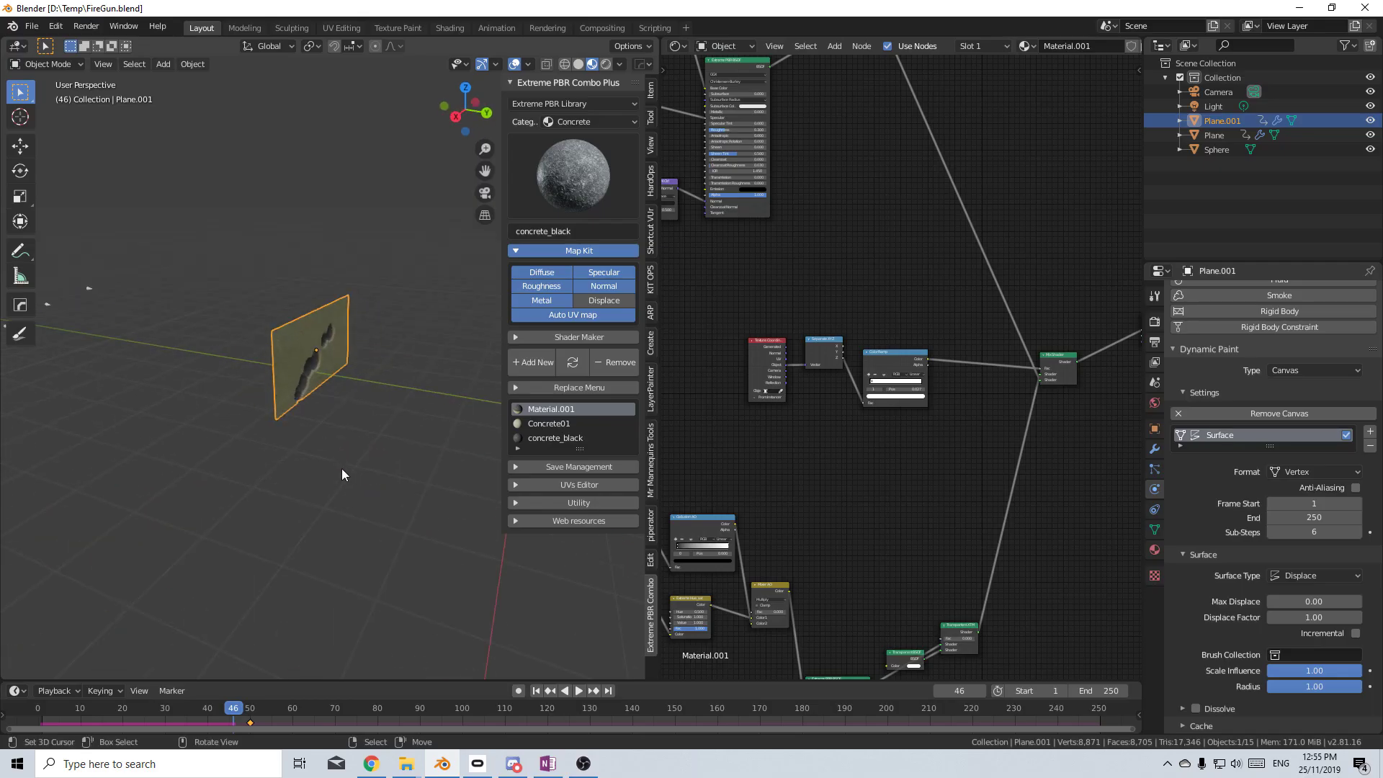
Add a cube at the world origin, scale it to about 0.33 and stretch it along X into a long block
middle_click_drag(471, 421, 246, 462, "shift")
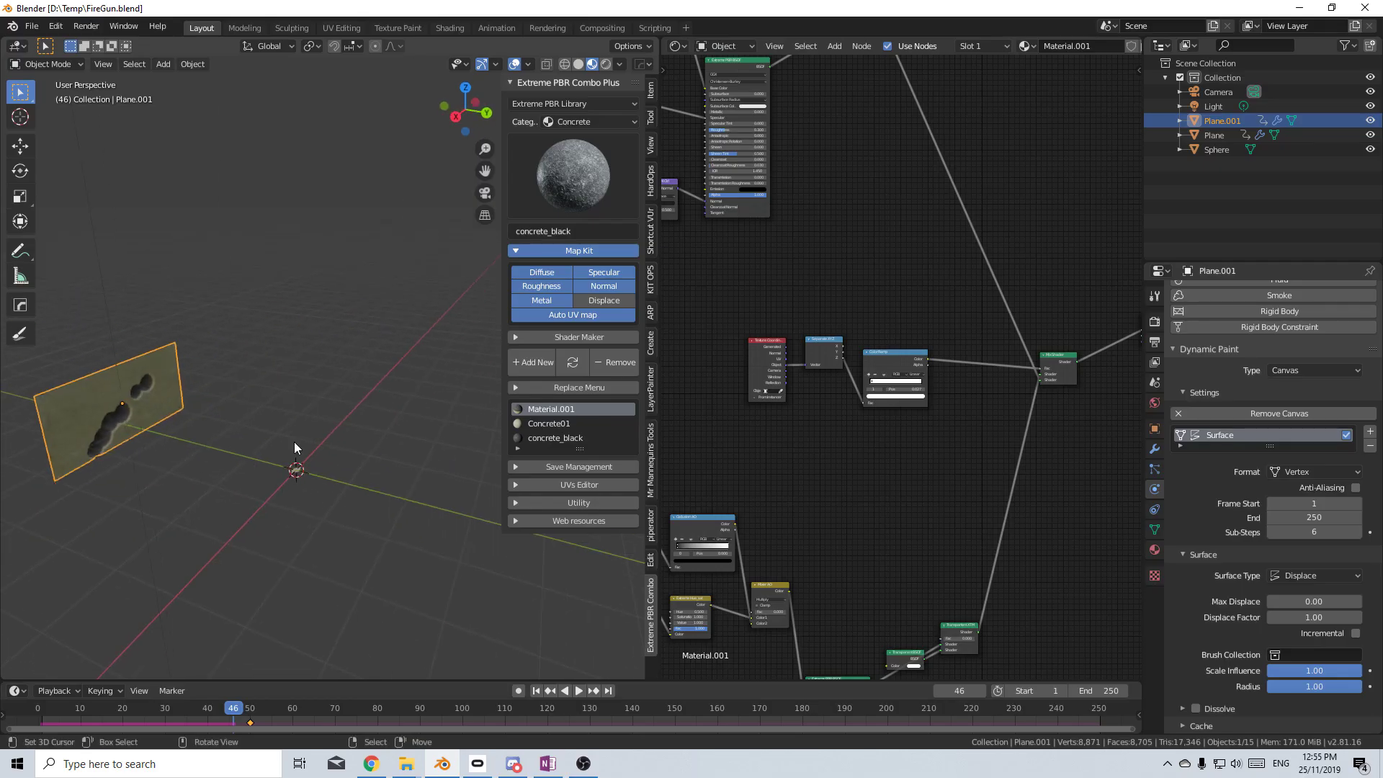
key("shift+a")
mouse_move(281, 459)
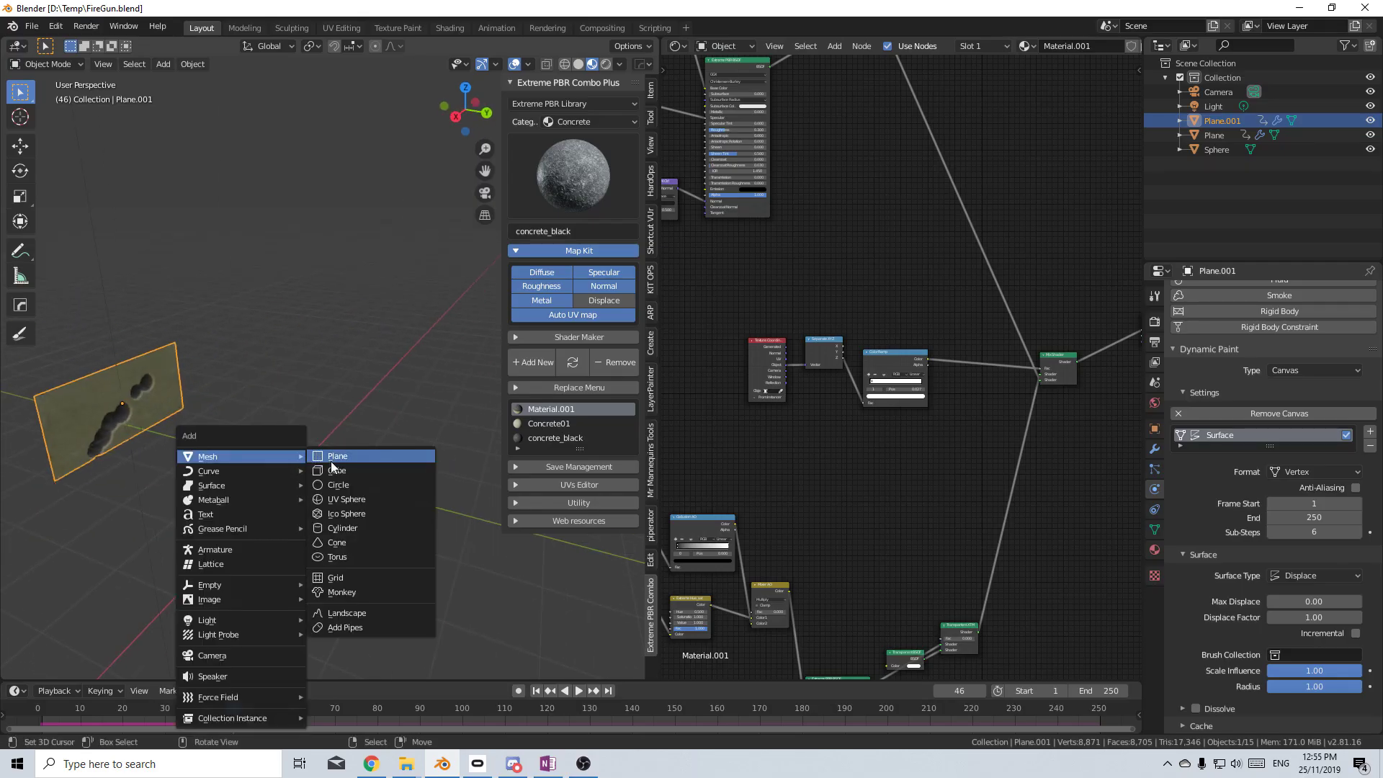
left_click(333, 468)
scroll(335, 487, "up", 3)
scroll(338, 506, "down", 4)
key("s")
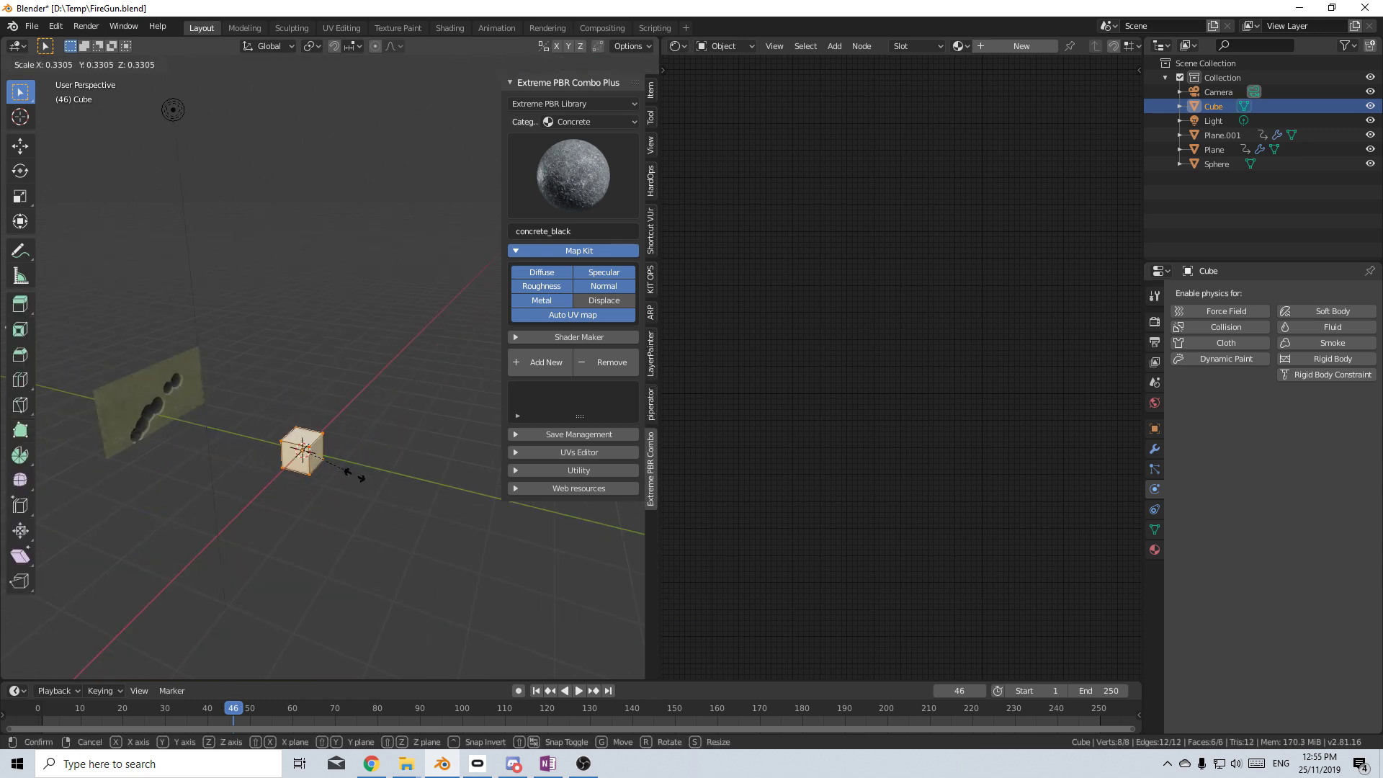
left_click(354, 475)
key("s")
key("x")
left_click(357, 476)
Add two centred loop cuts to the block, one horizontal around its height and one across its length
scroll(355, 475, "up", 4)
middle_click_drag(355, 475, 293, 484)
key("ctrl+r")
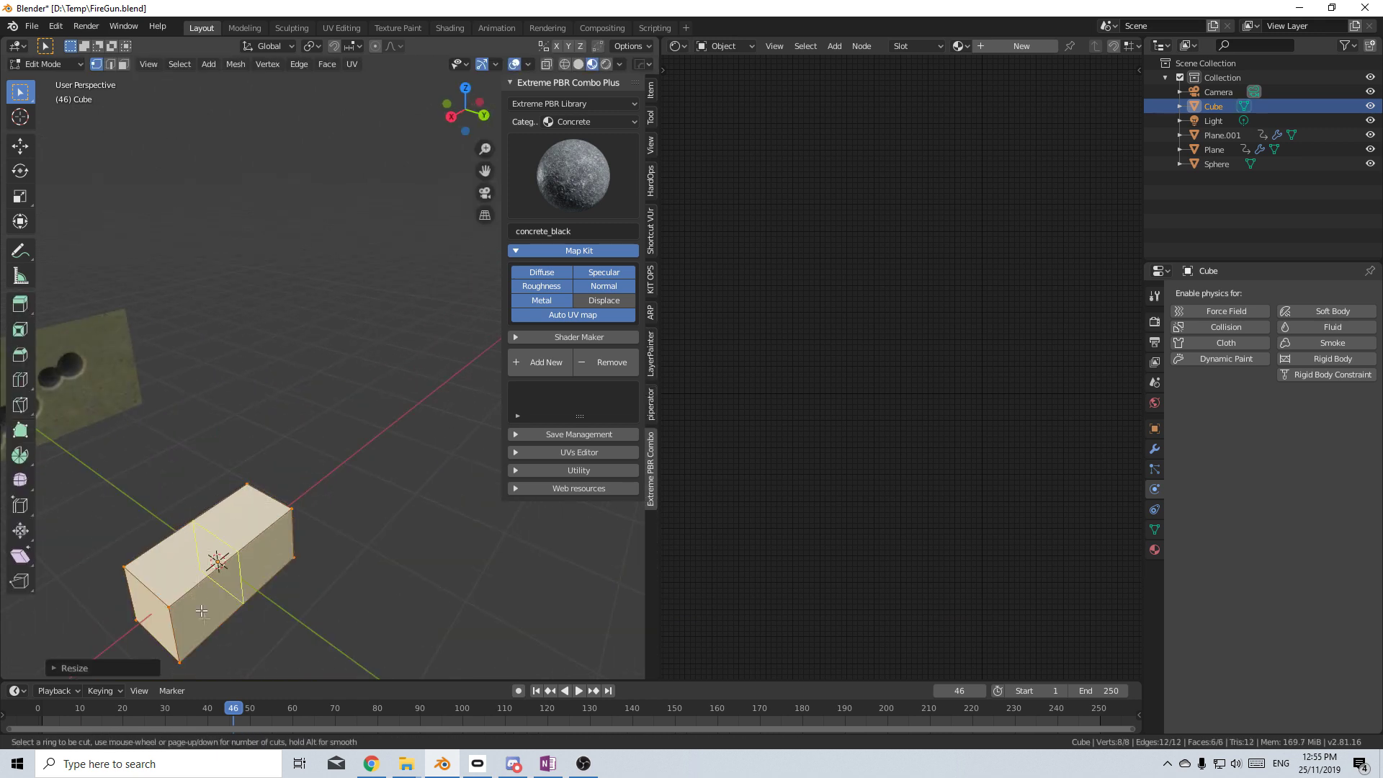
left_click(174, 638)
right_click(173, 639)
middle_click_drag(246, 587, 213, 546)
key("ctrl+r")
left_click(214, 546)
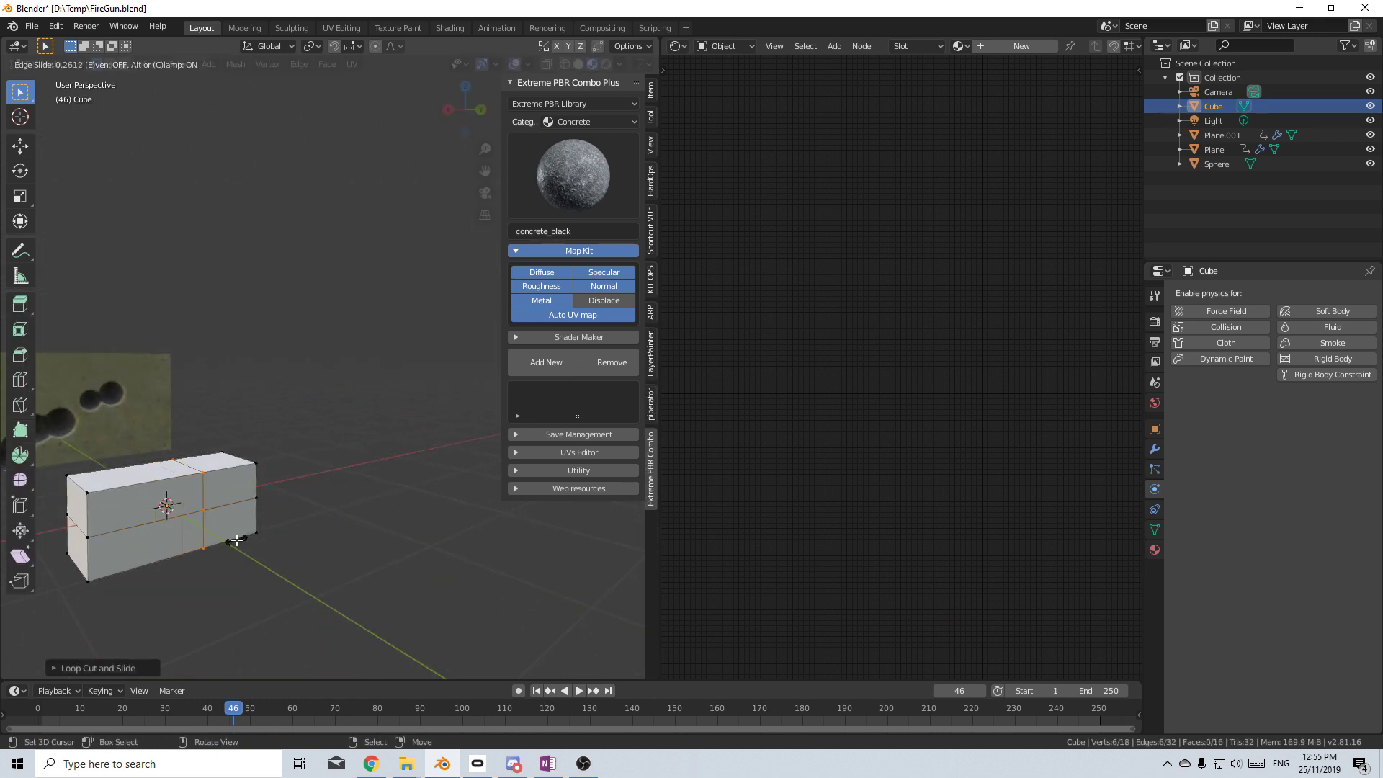
right_click(236, 542)
Move a lower corner vertex at the block's end along the global Y axis to chamfer that corner
right_click(250, 539)
key("g")
key("y")
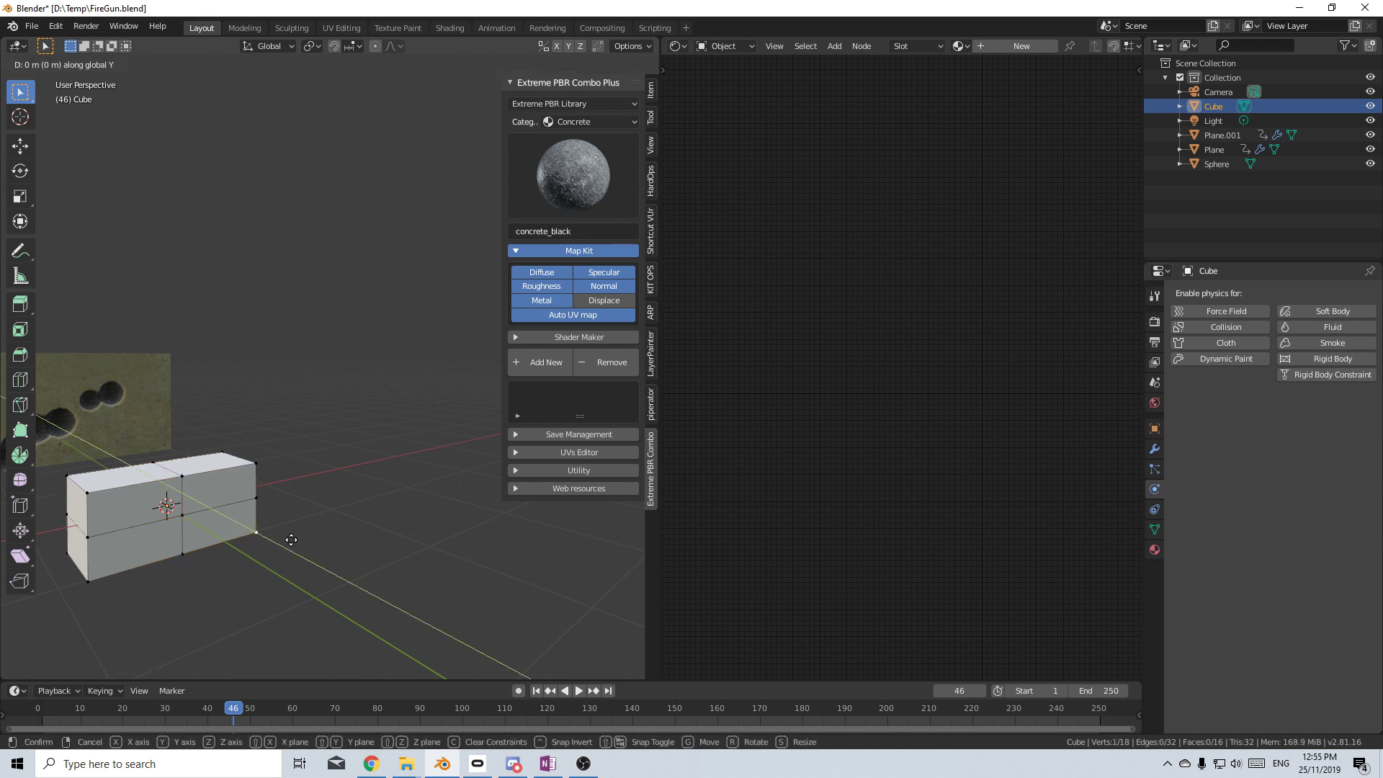
left_click(269, 535)
Add a centred vertical loop cut running the full length of the block
middle_click_drag(208, 540, 139, 514)
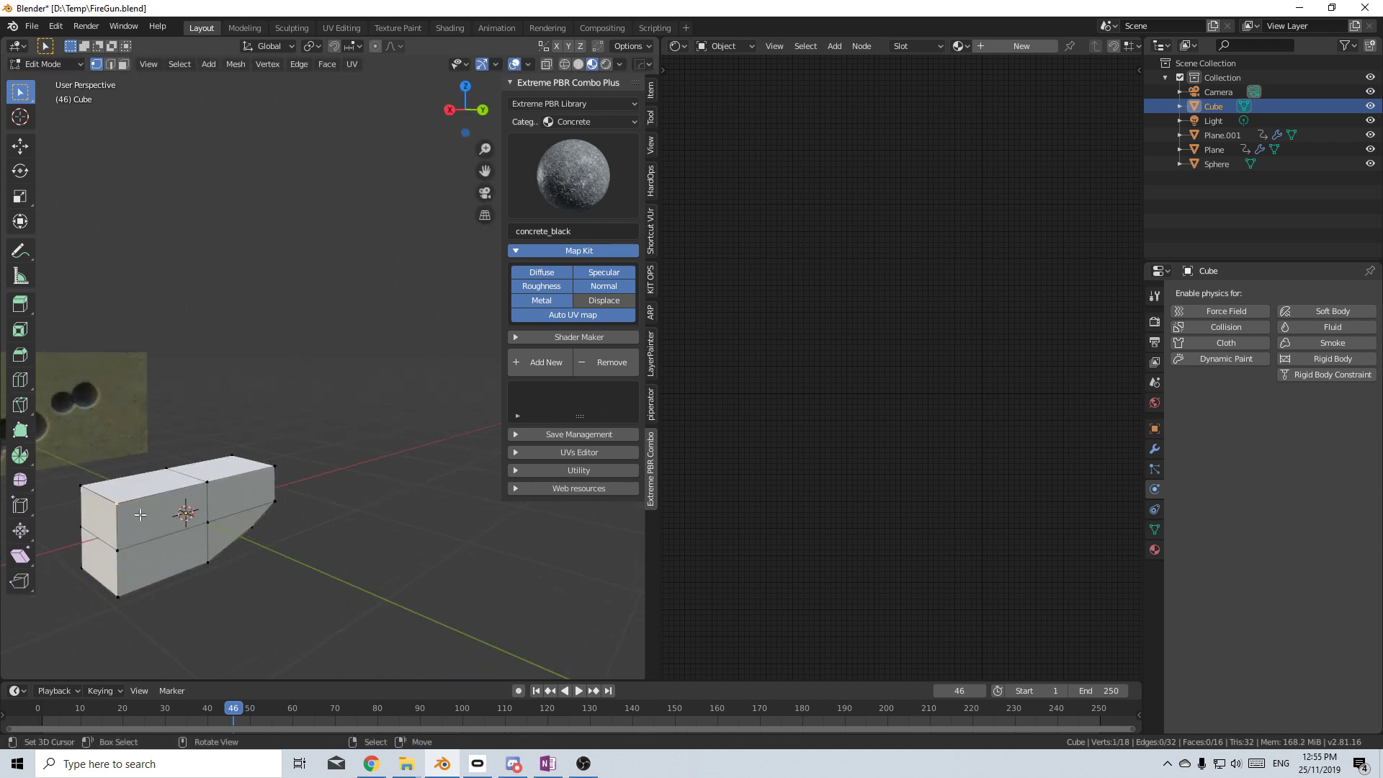
key("ctrl+r")
left_click(91, 537)
right_click(94, 537)
Move several of the block's vertices to give it an irregular rock shape, and finish editing its mesh
right_click(121, 510)
key("g")
left_click(135, 516)
middle_click_drag(137, 516, 390, 415)
key("g")
left_click(309, 541)
key("g")
left_click(301, 461)
key("Tab")
Duplicate the angular rock and place the copy beside the original along the red X axis
key("shift+a")
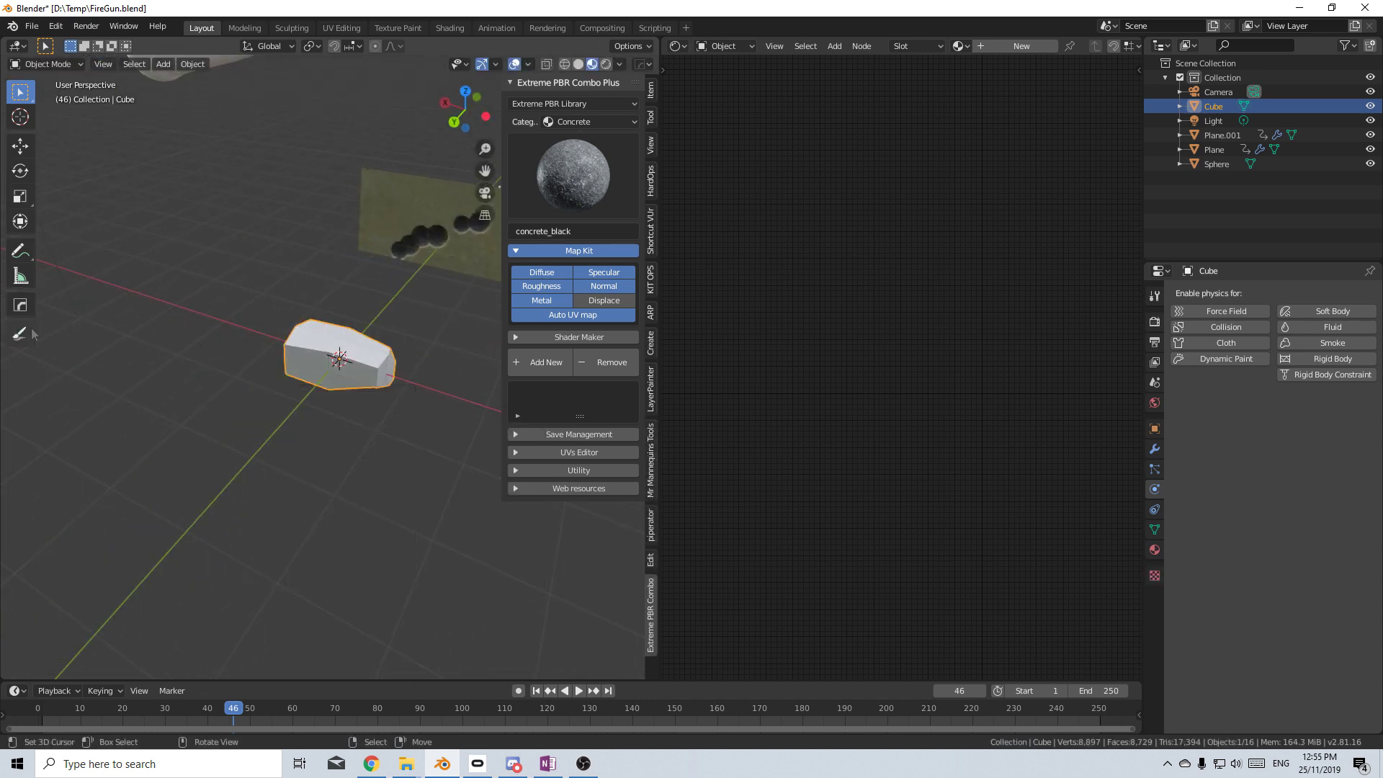
key("shift+d")
left_click(207, 389)
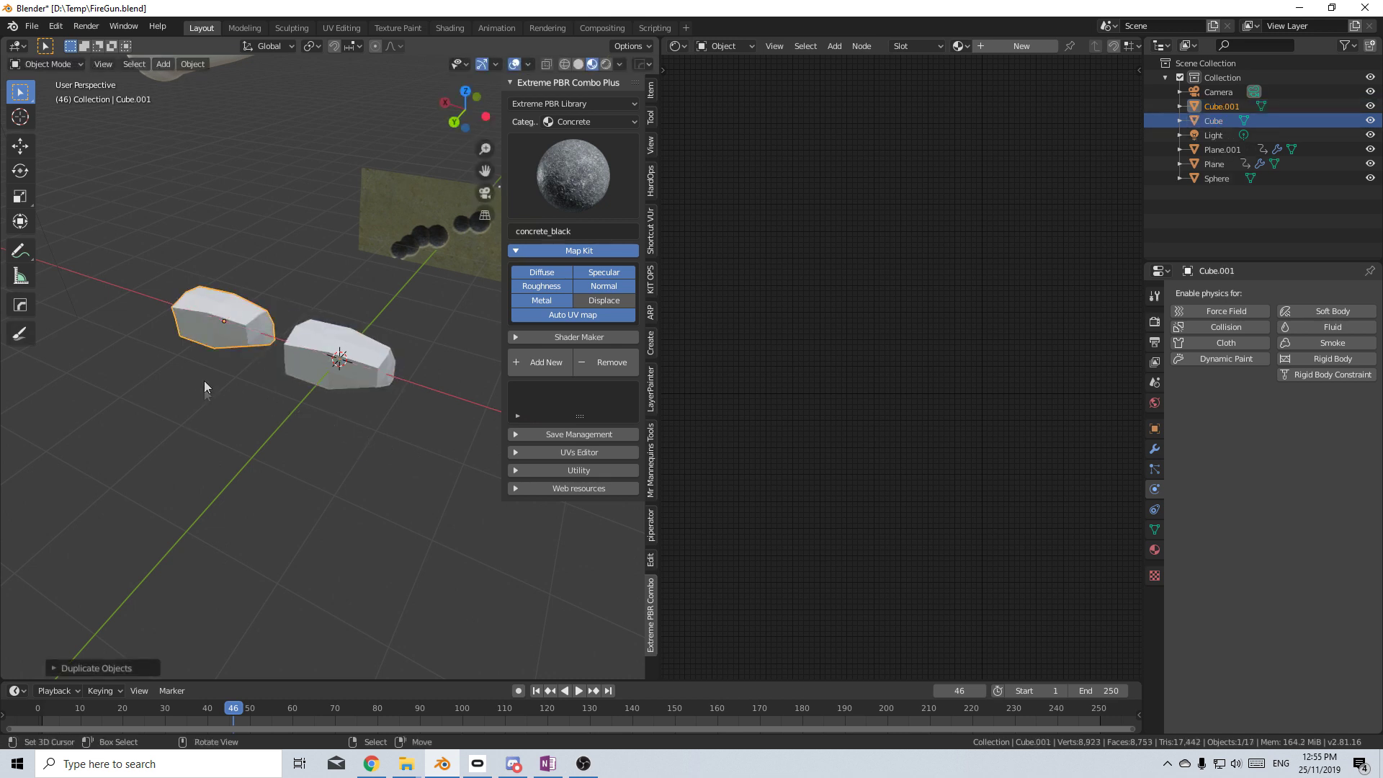
Edit the duplicate rock's mesh and move two vertices at its inner end about 0.3 m inward
middle_click_drag(207, 389, 402, 454)
key("Tab")
scroll(402, 455, "up", 3)
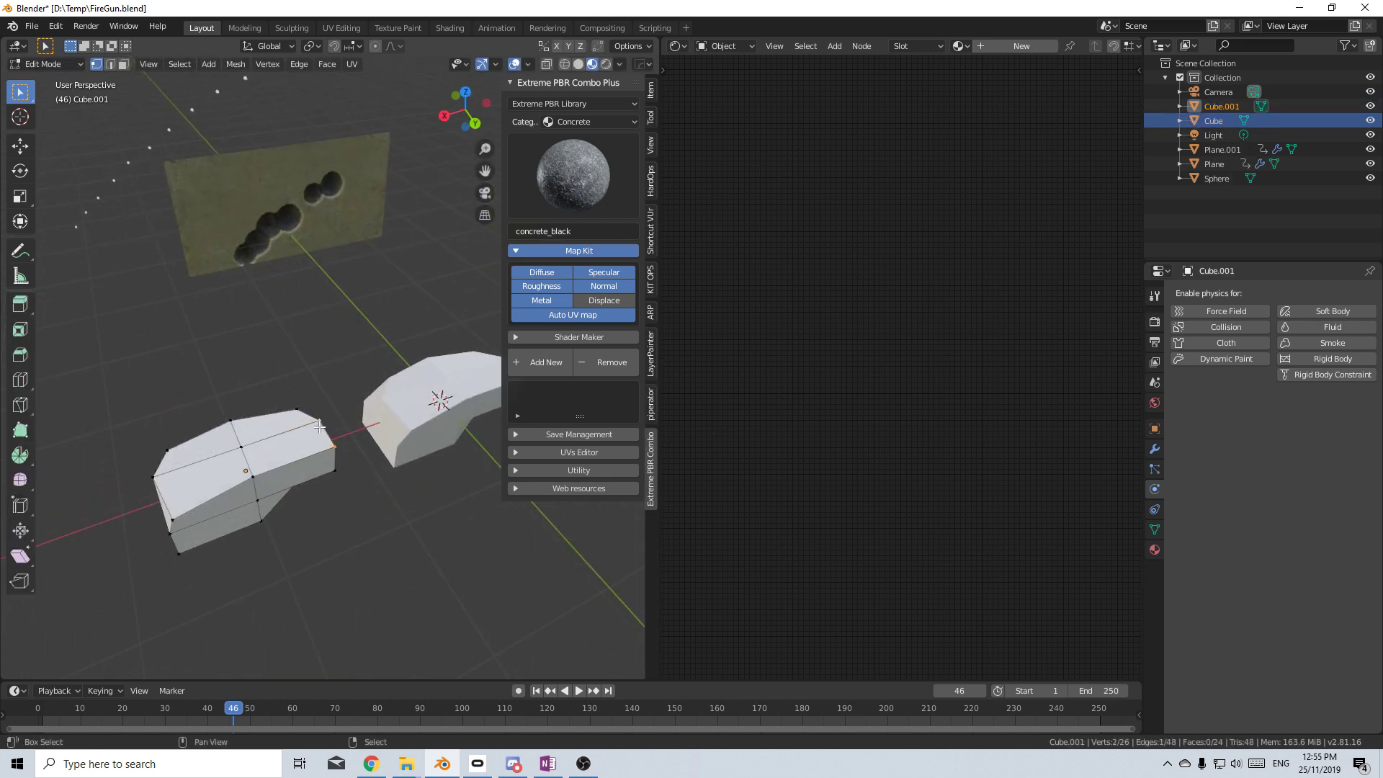
key("g")
key("g")
key("g")
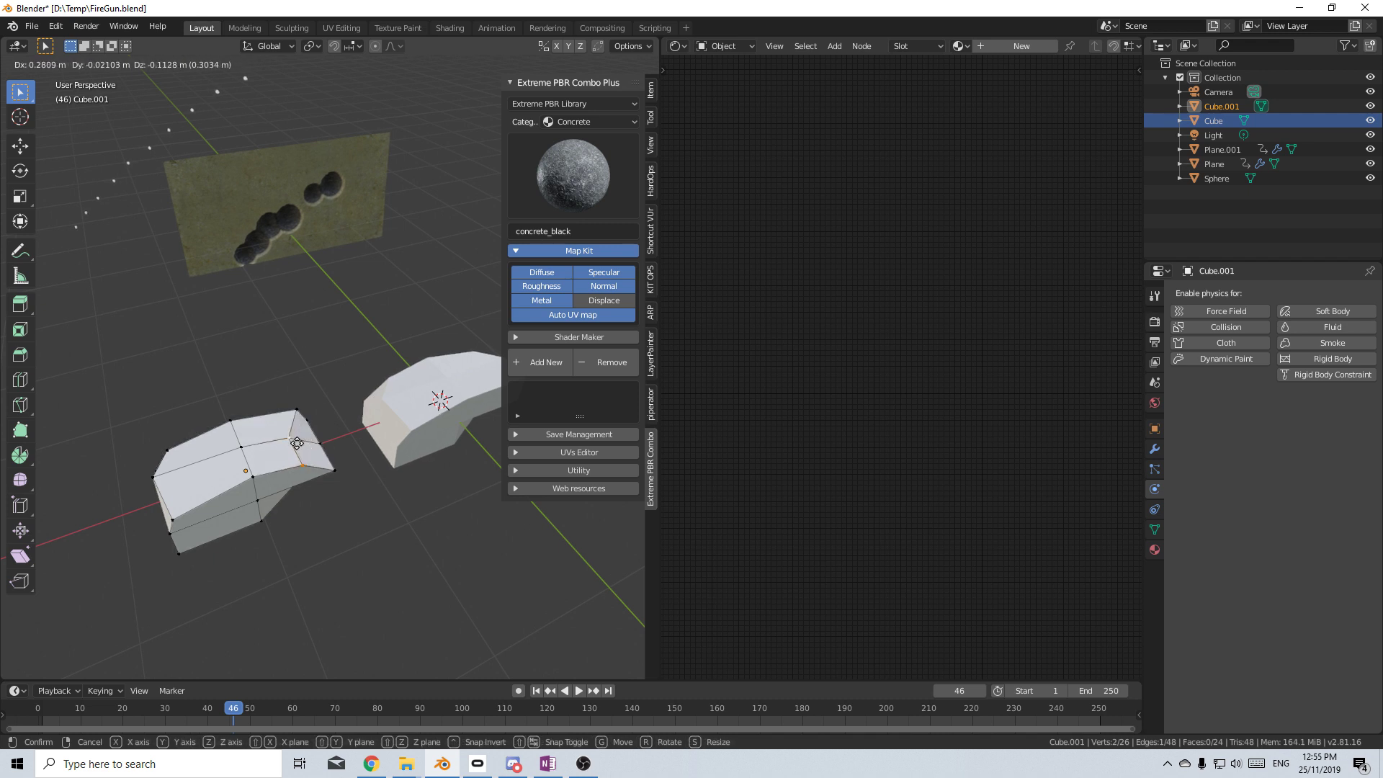
left_click(296, 441)
Slide two more vertices on the duplicate rock's inner end along their edges to bevel that end
right_click(332, 444)
key("g")
key("g")
left_click(323, 459)
right_click(337, 470)
key("g")
key("g")
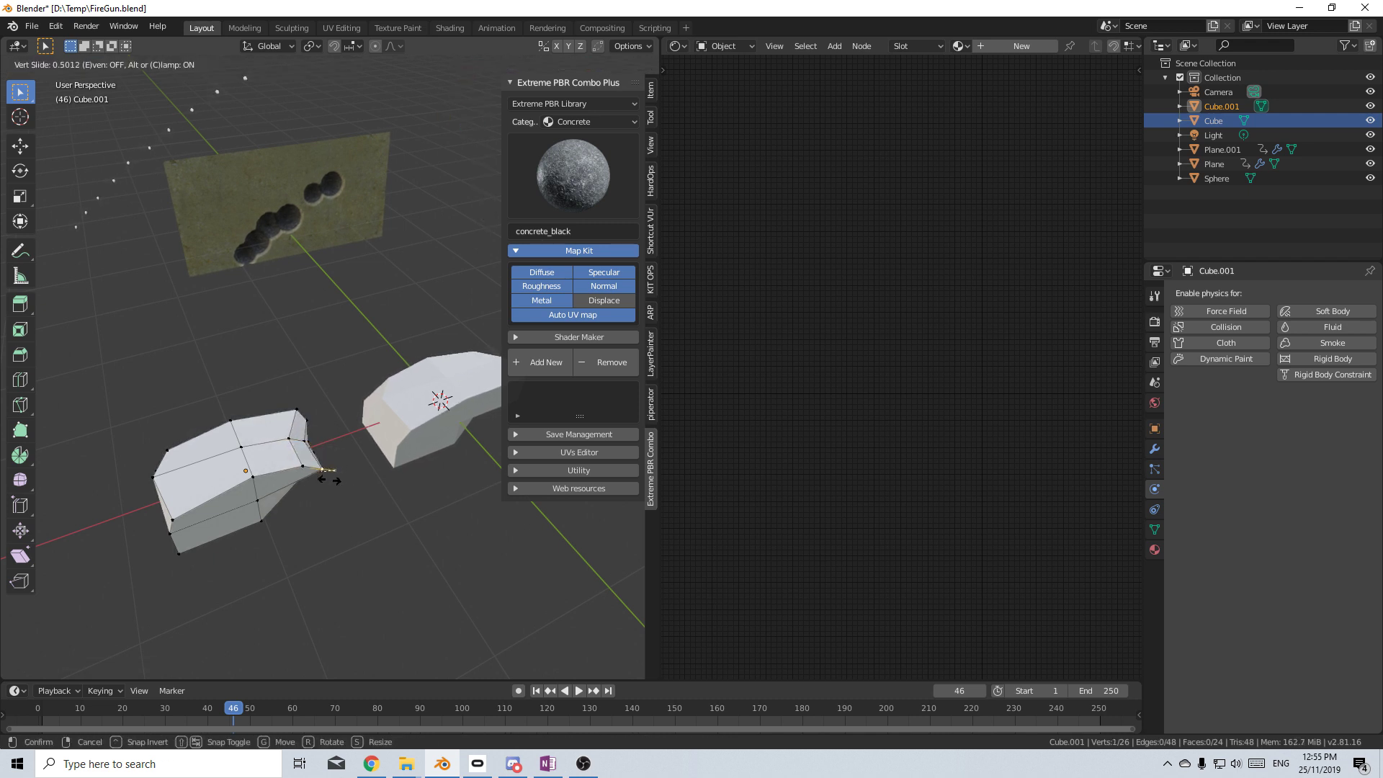
left_click(320, 473)
Slide the vertices along the duplicate rock's outer end edge inward to cut away that corner
middle_click_drag(317, 473, 179, 535)
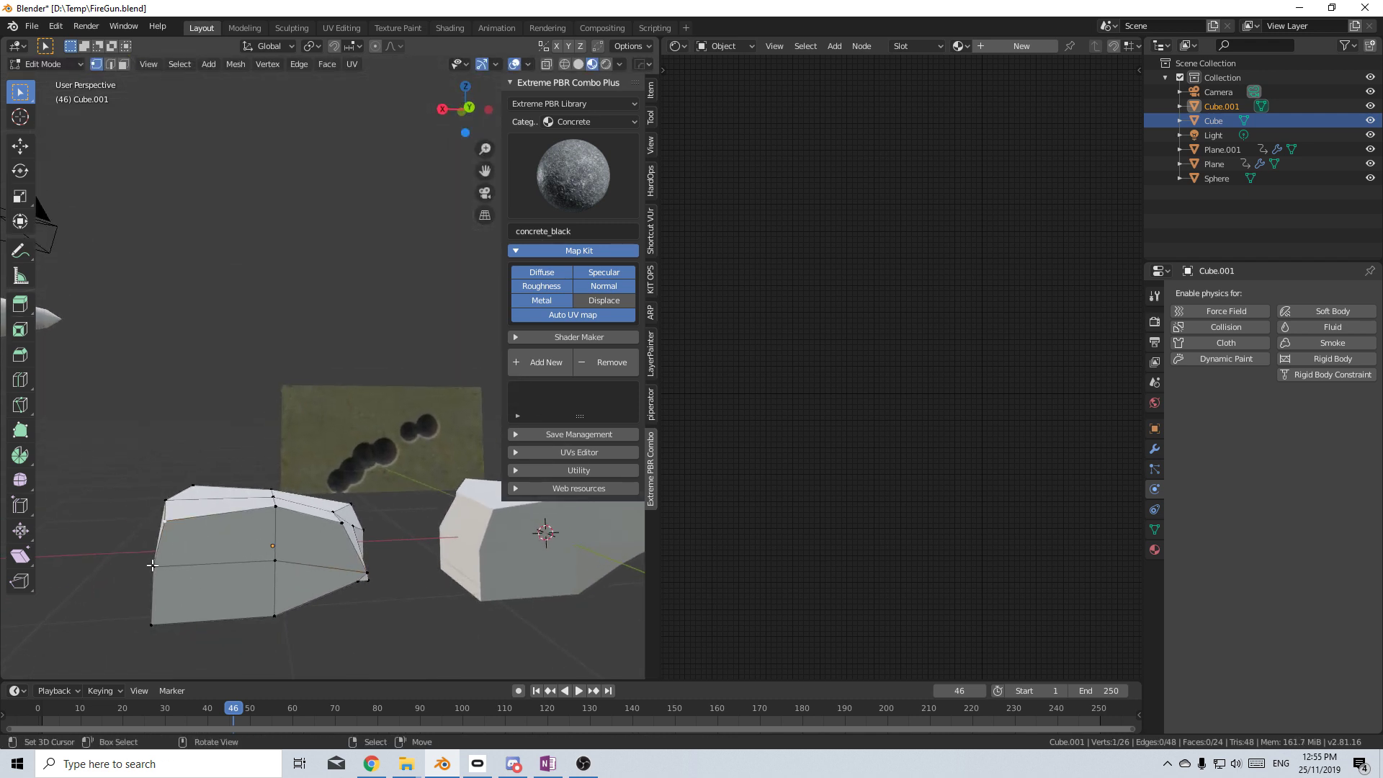
key("g")
key("g")
left_click(154, 633)
key("g")
key("g")
left_click(154, 634)
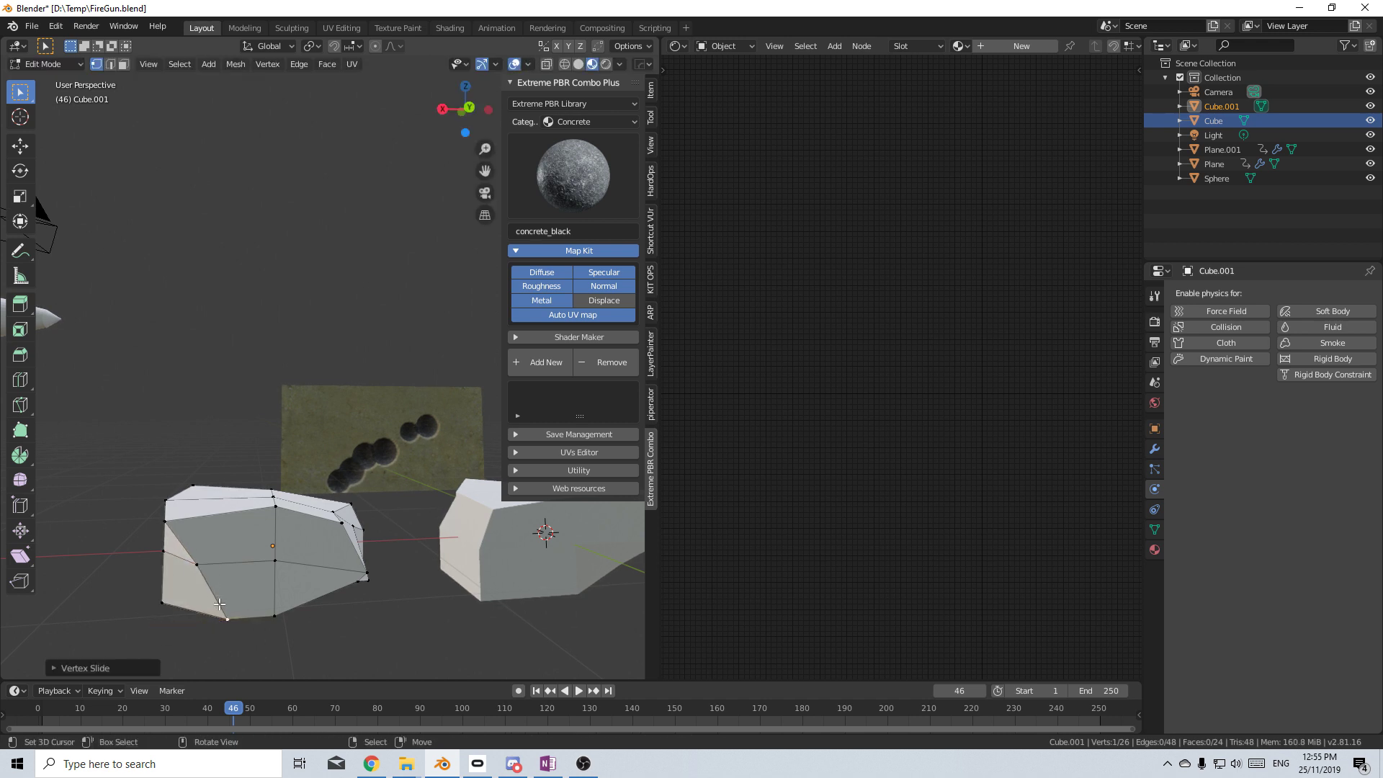
Slide a vertex on the duplicate rock's outer end face along its edge, and finish editing the mesh
middle_click_drag(154, 633, 342, 538)
right_click(376, 461)
key("g")
key("g")
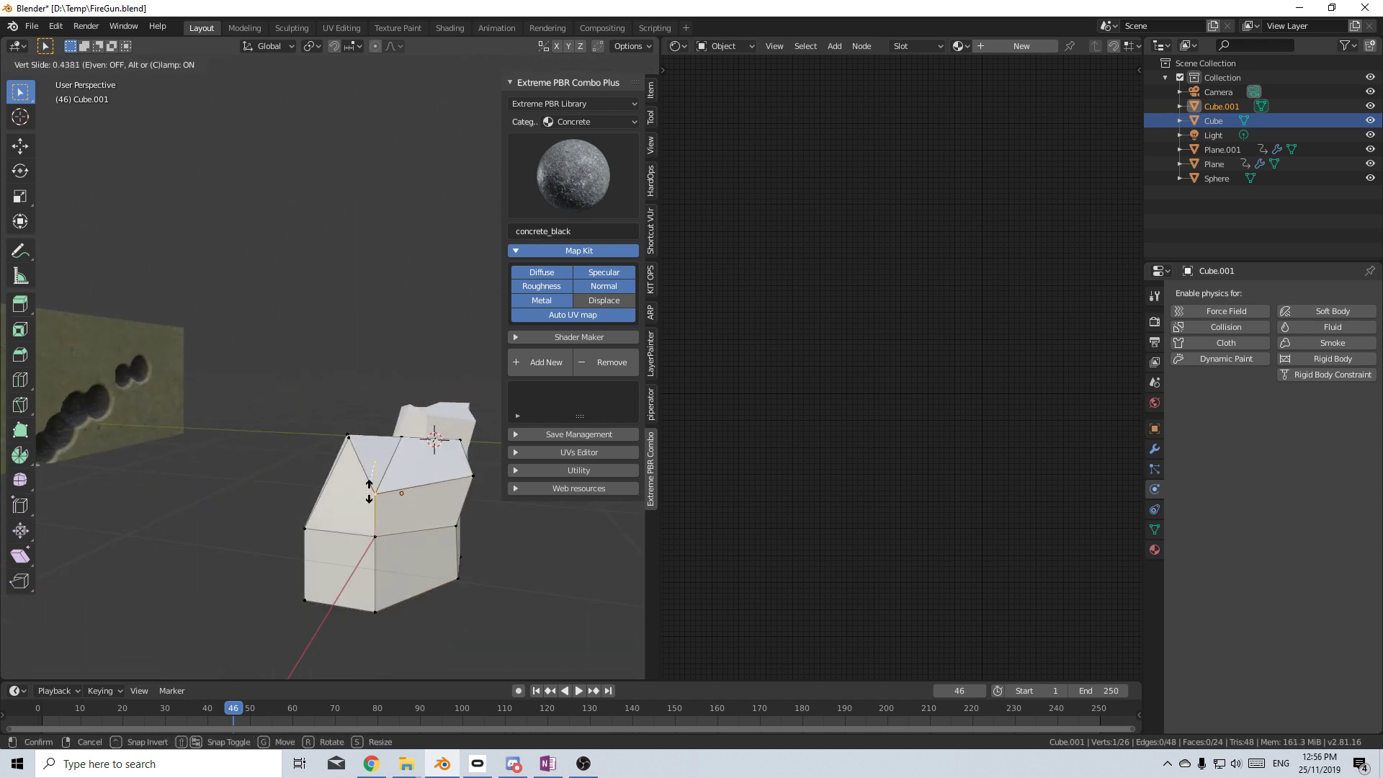
left_click(368, 484)
middle_click_drag(368, 484, 323, 503)
key("Tab")
Add an ico sphere, move it in front of the angular rocks and open its mesh for vertex editing
key("shift+a")
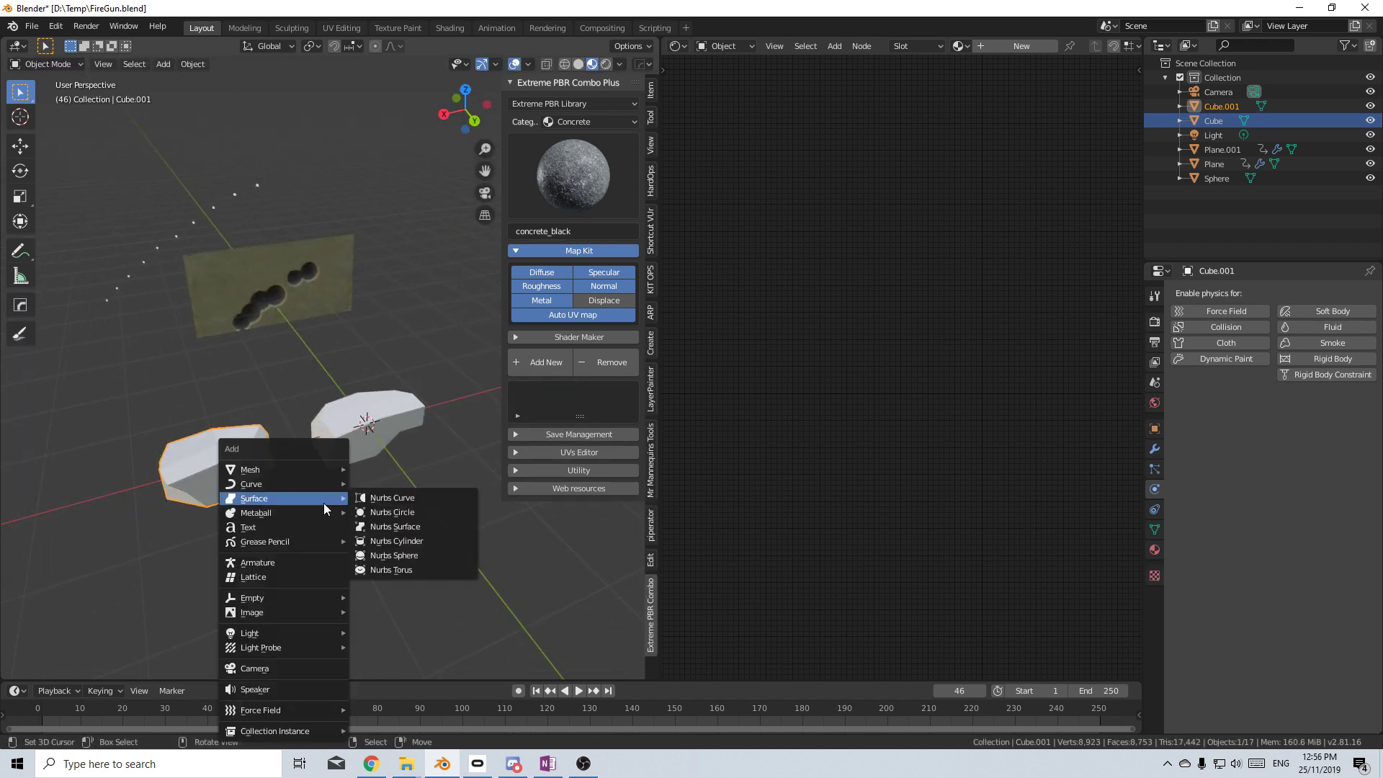
mouse_move(310, 466)
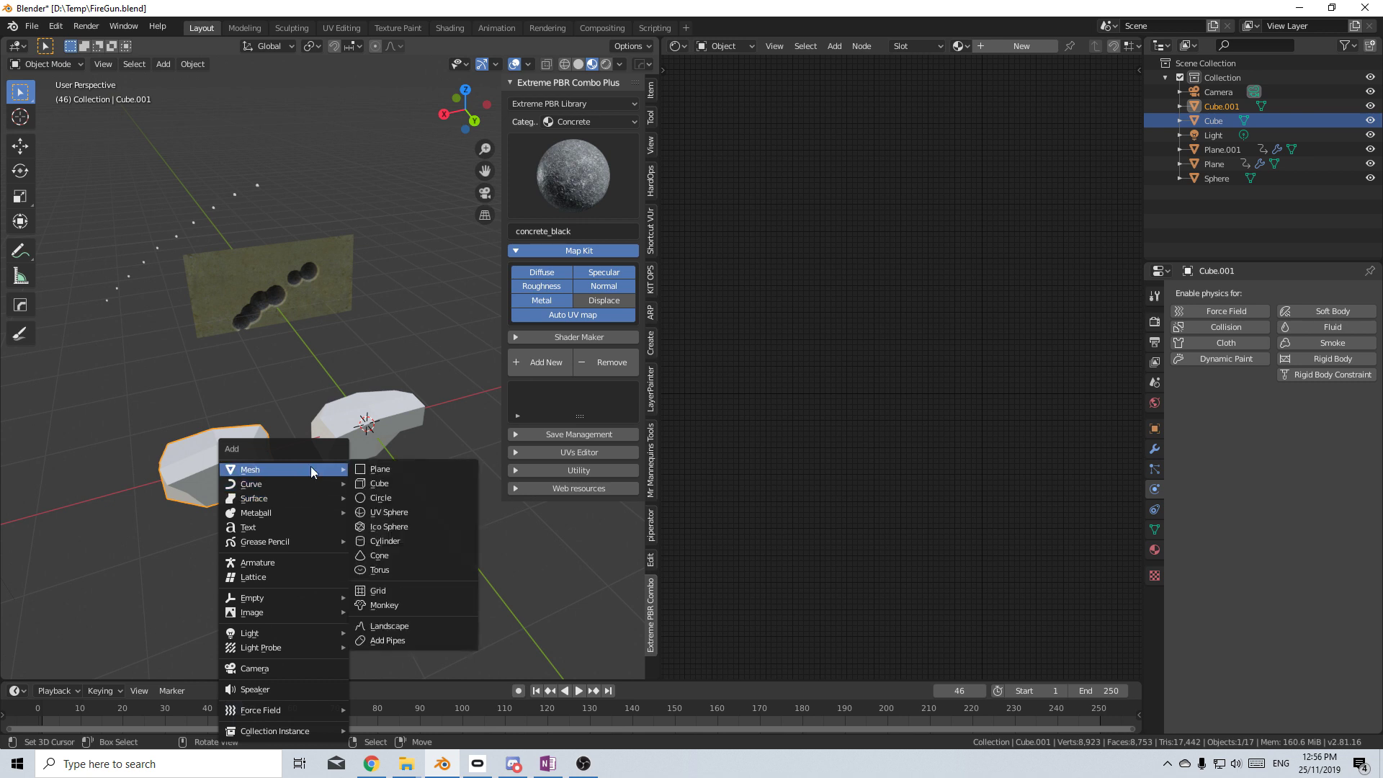
left_click(395, 523)
middle_click_drag(396, 523, 389, 477)
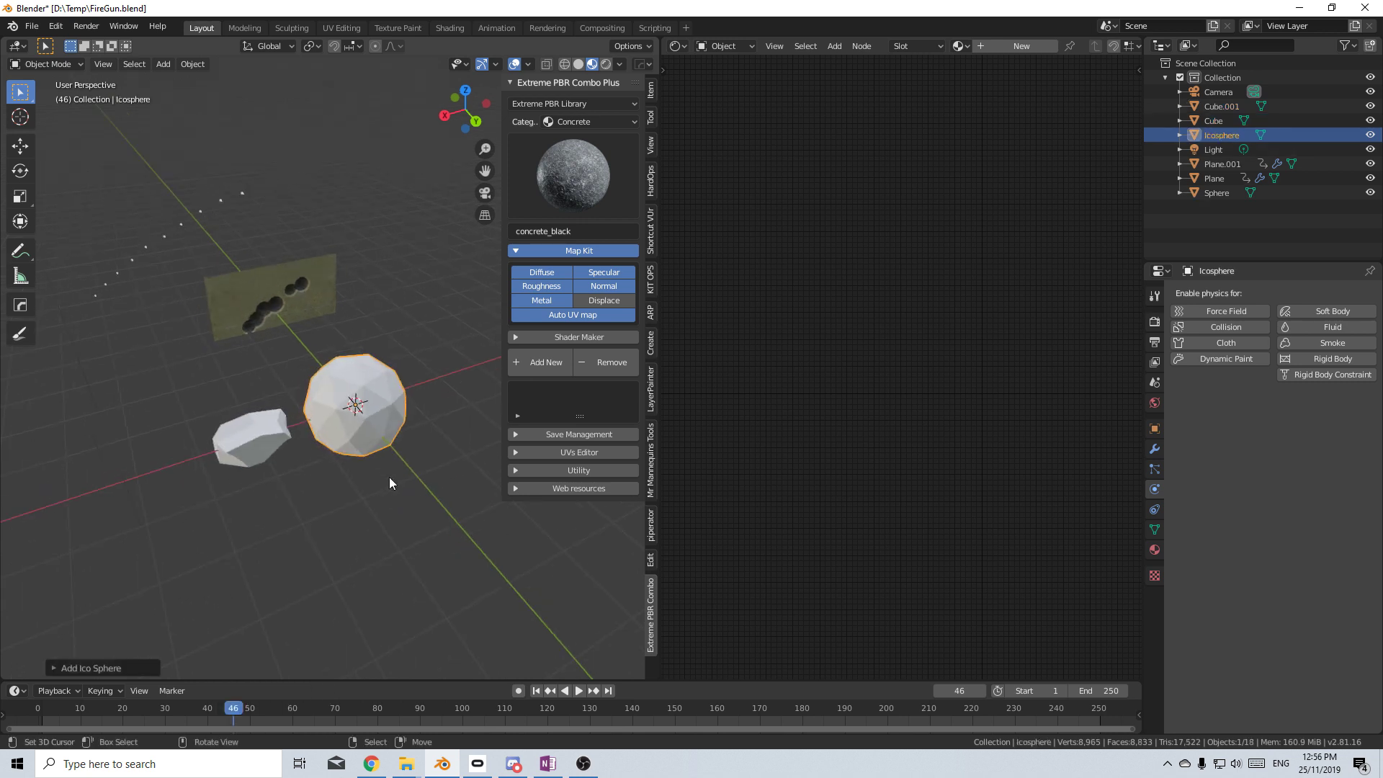
key("g")
left_click(393, 512)
key("Tab")
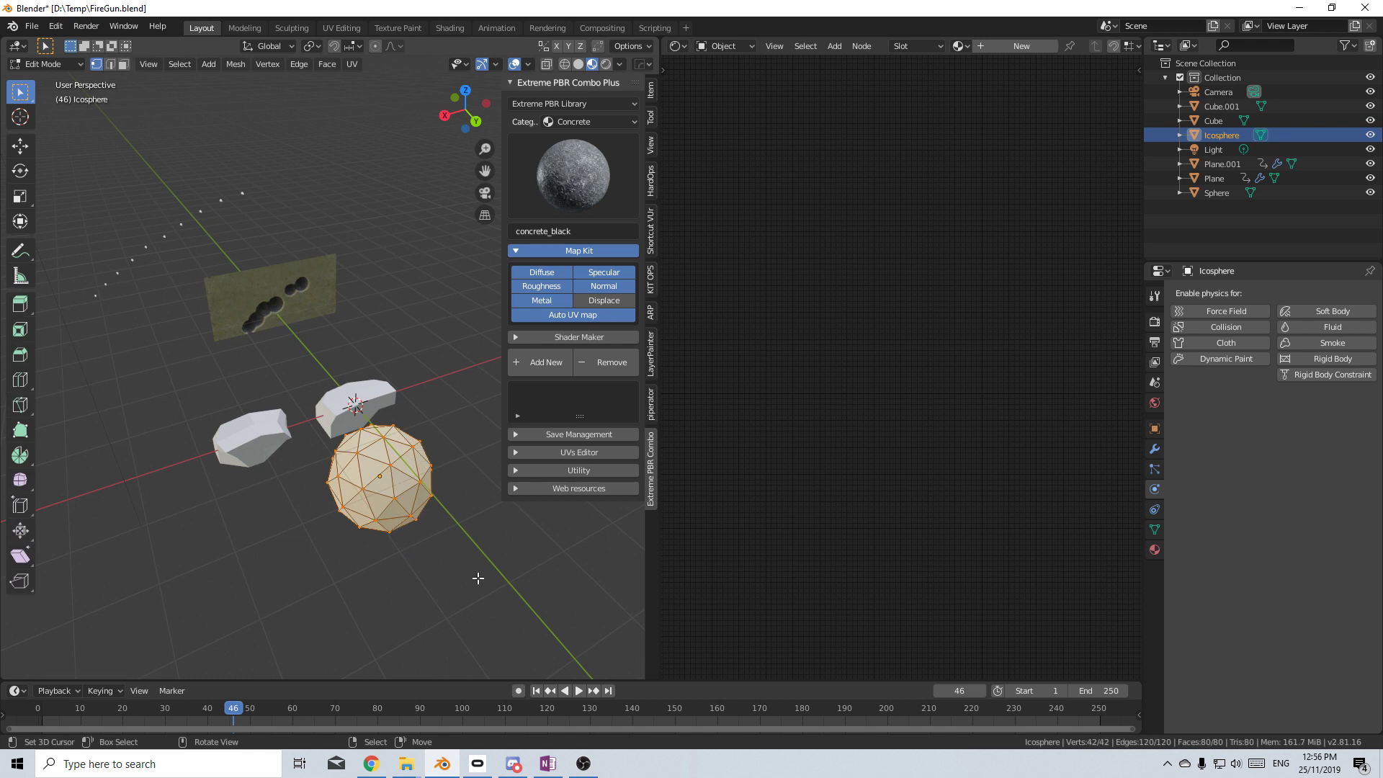
scroll(424, 519, "up", 3)
left_click(377, 471)
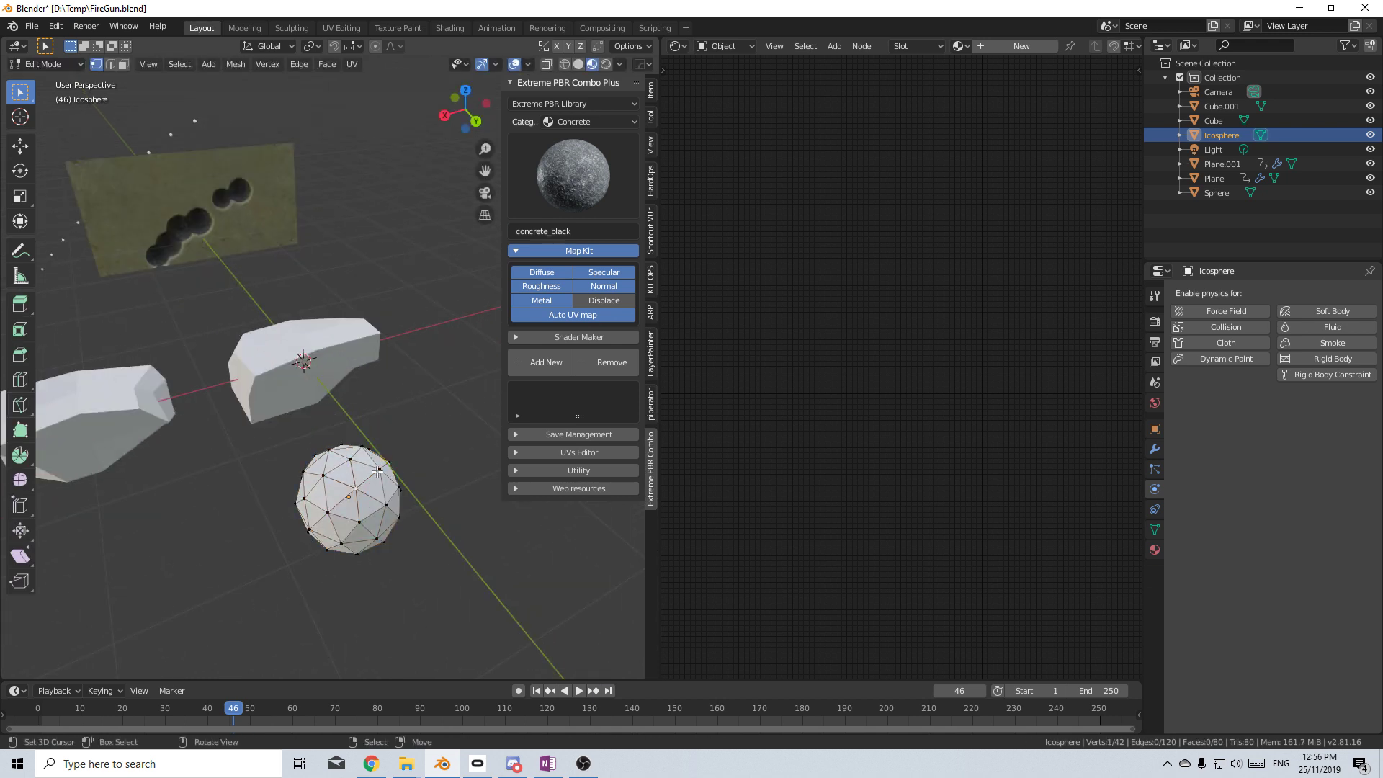
key("g")
left_click(366, 489)
key("ctrl+z")
Enable proportional editing and move vertices on the ico sphere's front to deform it unevenly
key("o")
middle_click_drag(379, 486, 365, 410)
left_click(313, 567)
key("g")
left_click(333, 551)
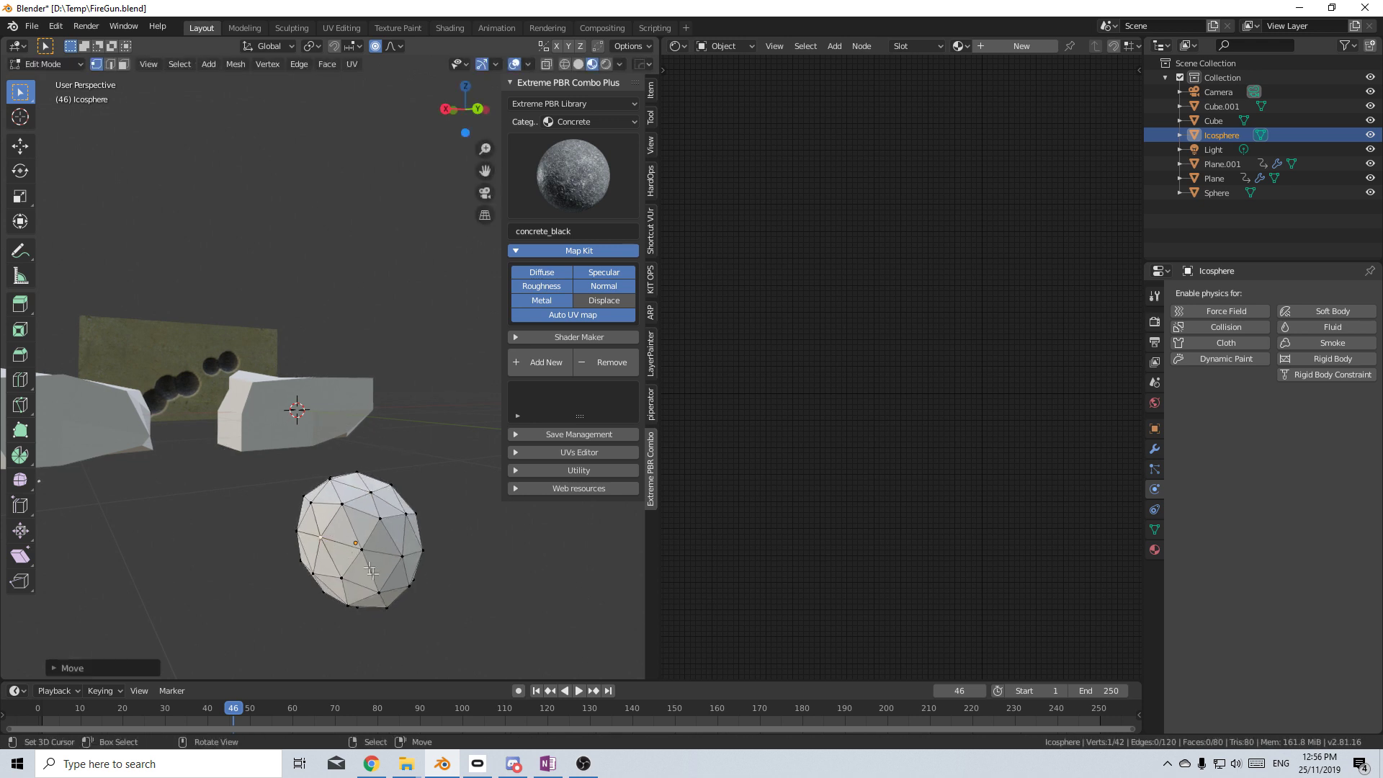
left_click(385, 588)
key("g")
right_click_drag(381, 558, 382, 553)
Move vertices on the ico sphere's remaining sides to form a rounded rock, and finish editing it
middle_click_drag(396, 539, 342, 551)
right_click_drag(366, 536, 378, 524)
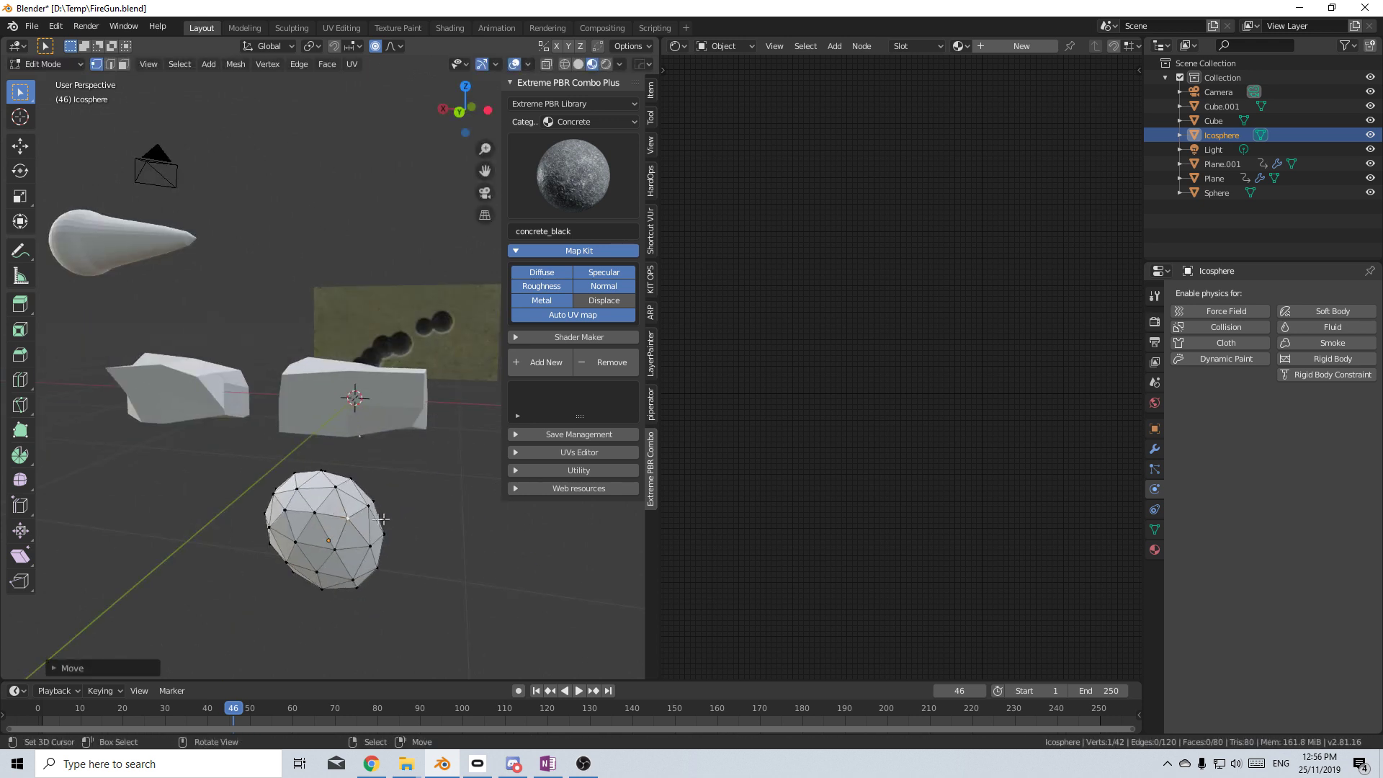
middle_click_drag(421, 475, 348, 596)
key("g")
left_click(340, 551)
right_click_drag(347, 598, 340, 561)
scroll(336, 559, "down", 3)
middle_click_drag(337, 559, 367, 538)
key("Tab")
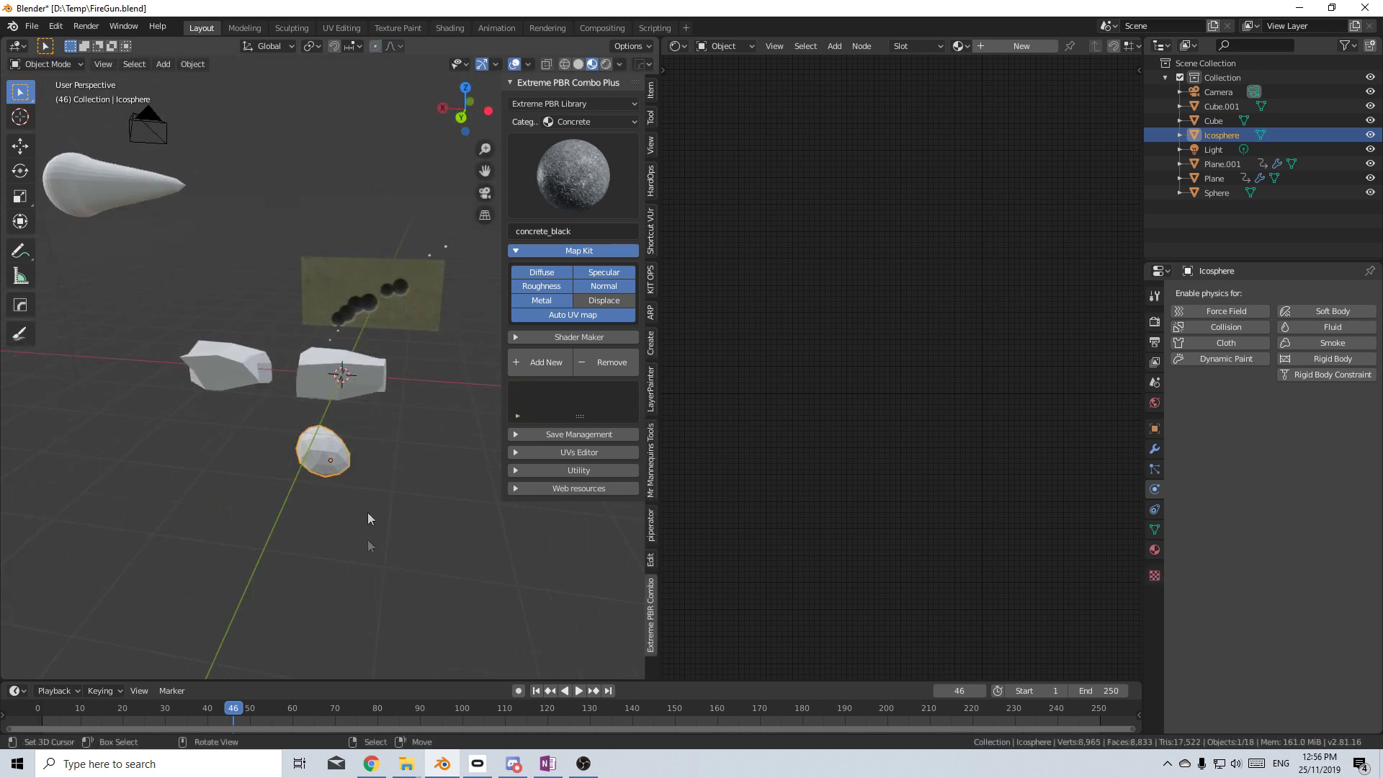
Duplicate the rounded rock beside the original and move vertices of the copy with proportional editing
key("shift+d")
left_click(266, 500)
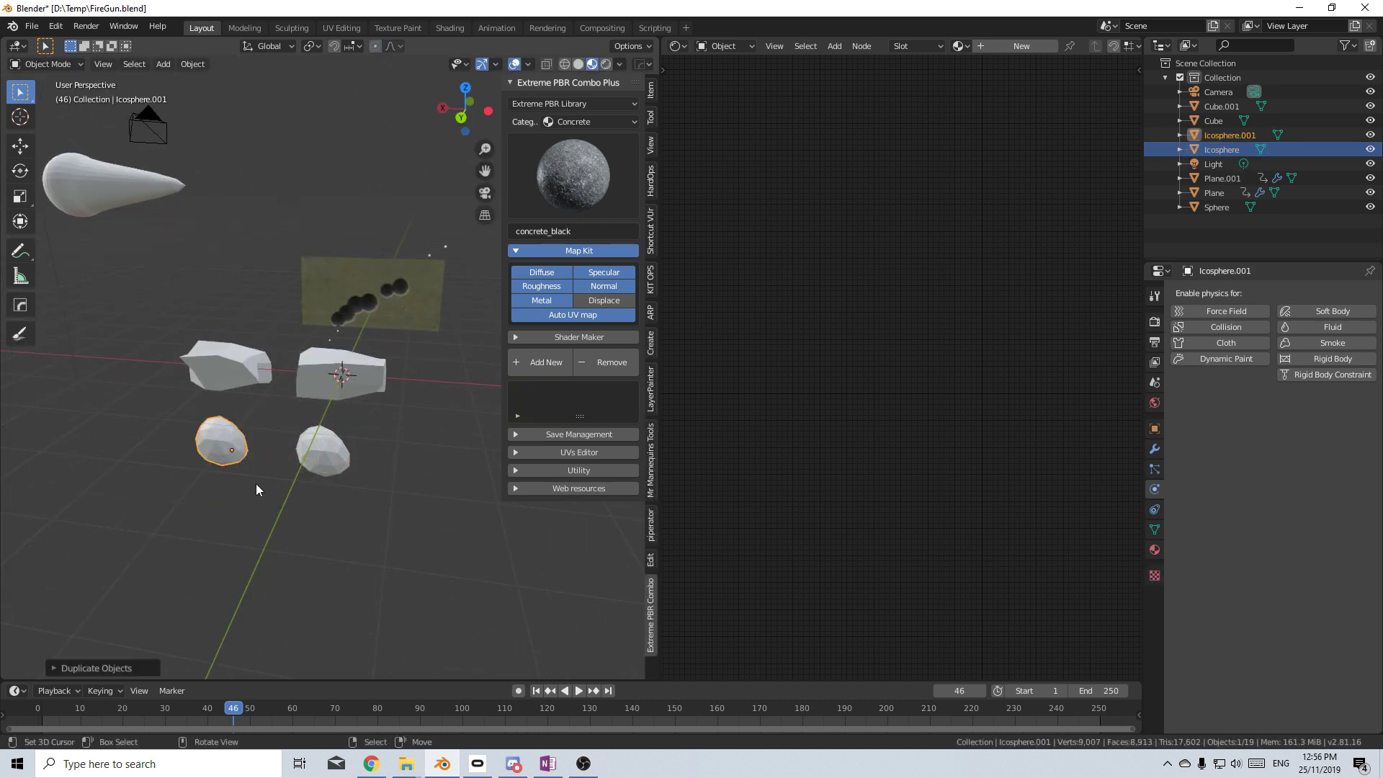
key("Tab")
key("g")
left_click(245, 481)
middle_click_drag(245, 481, 209, 494)
key("g")
left_click(228, 481)
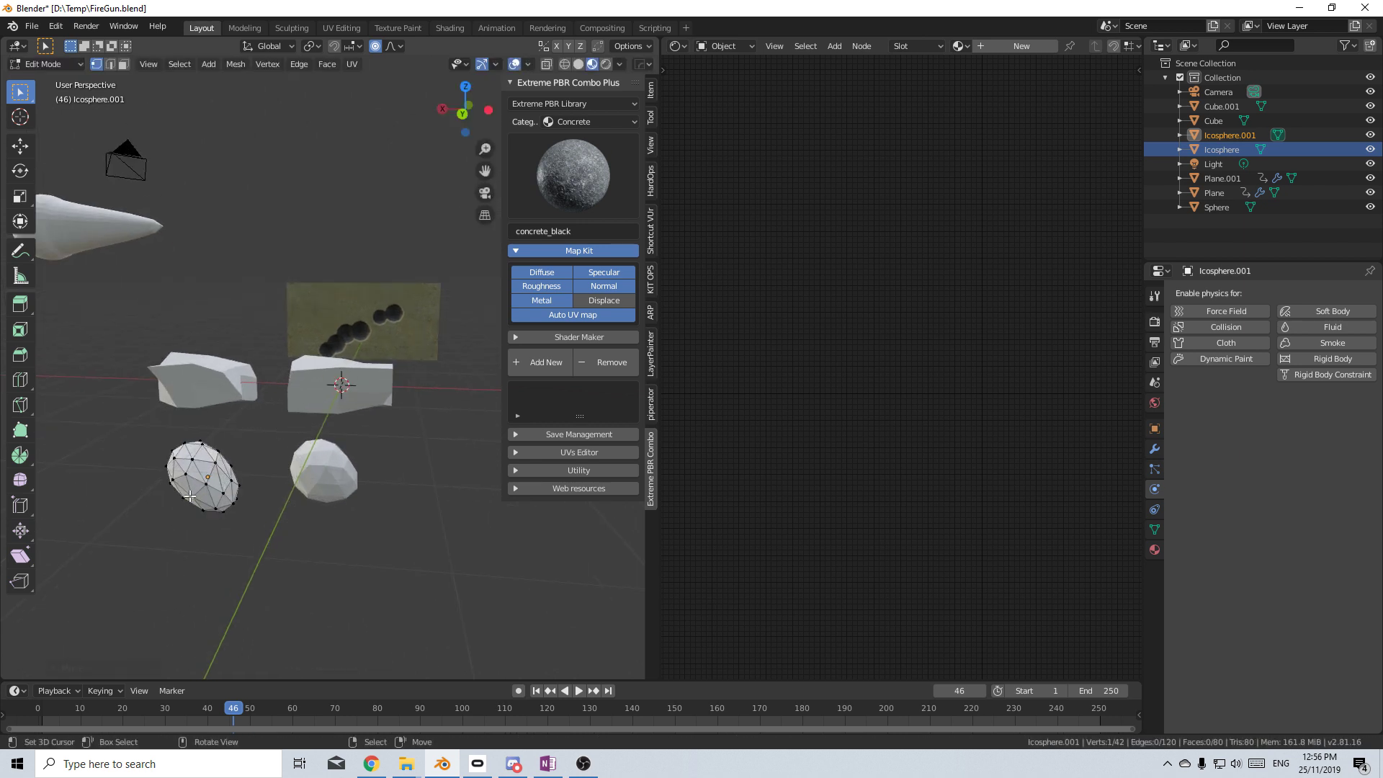
Pull lower vertices of the rounded copy outward using a proportional size of about 0.42, and finish editing it
key("g")
scroll(173, 507, "up", 5)
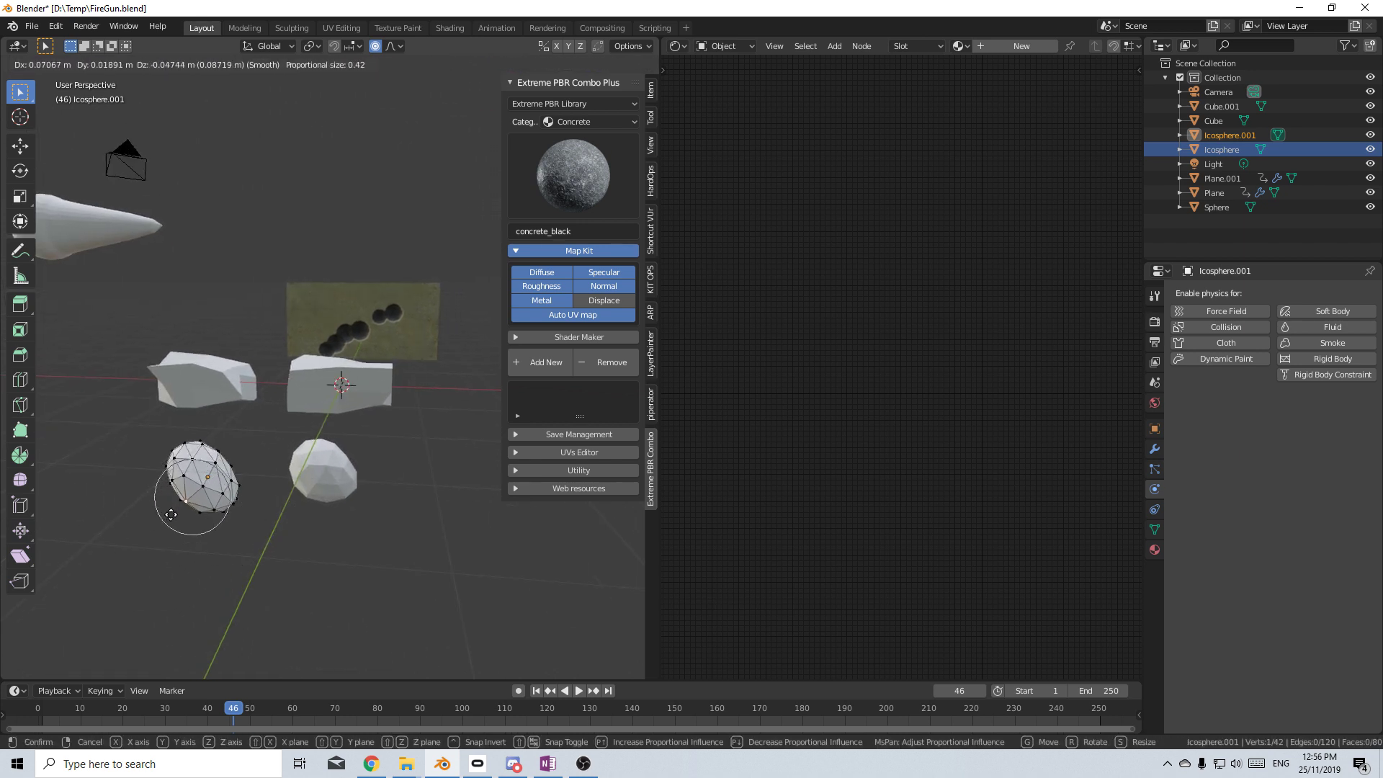
left_click(173, 524)
middle_click_drag(172, 526, 352, 489)
left_click(206, 543)
key("g")
left_click(196, 559)
scroll(309, 558, "down", 8)
key("Tab")
Apply the concrete_black material to the rounded copy and to the angular copy
scroll(352, 490, "up", 7)
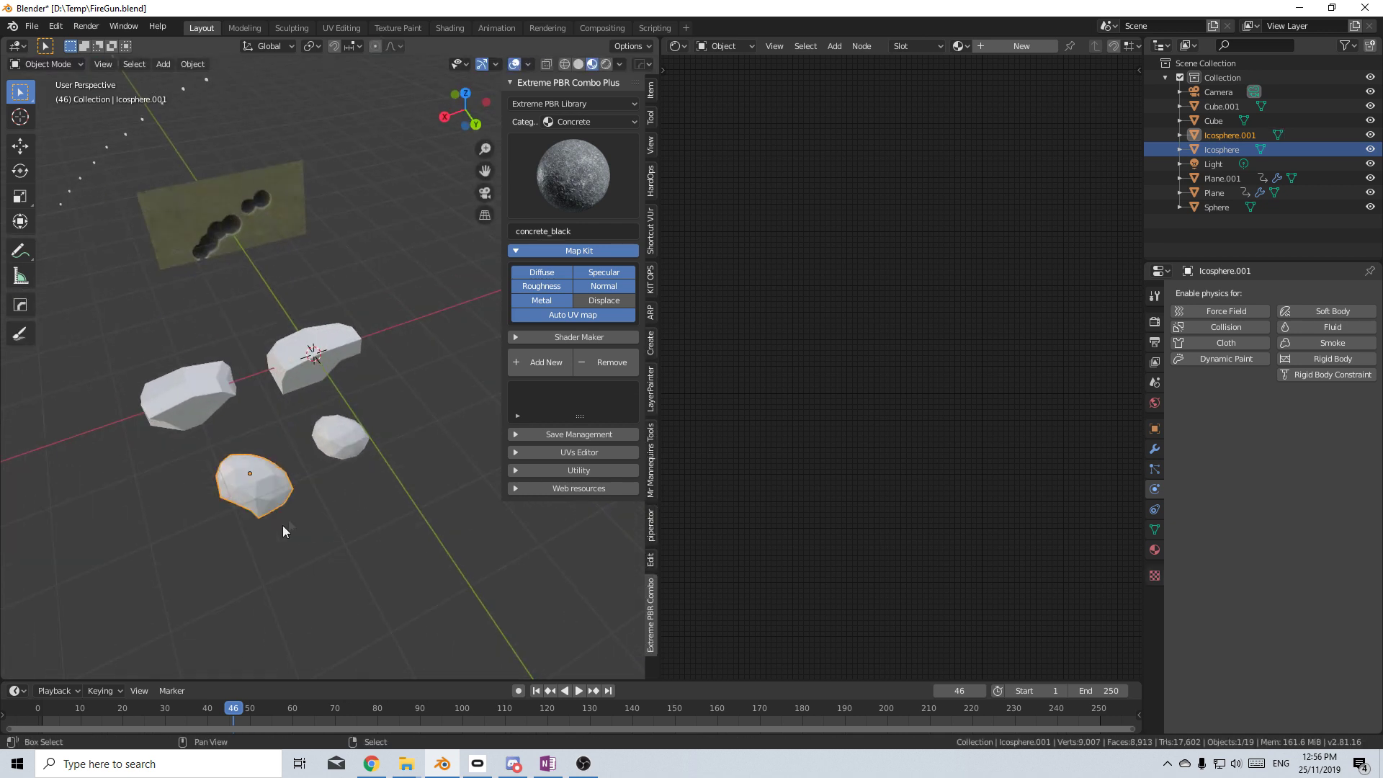
middle_click_drag(282, 525, 333, 456, "shift")
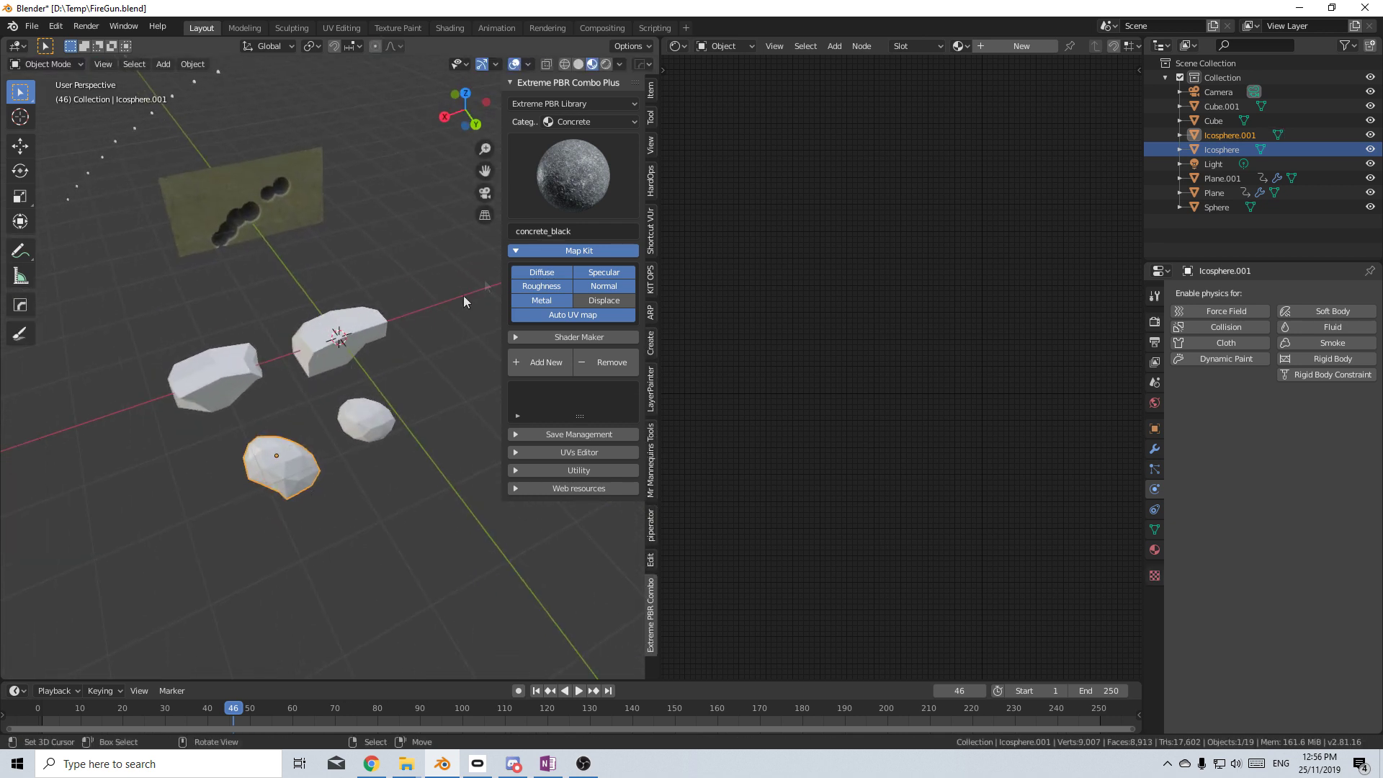
left_click(532, 368)
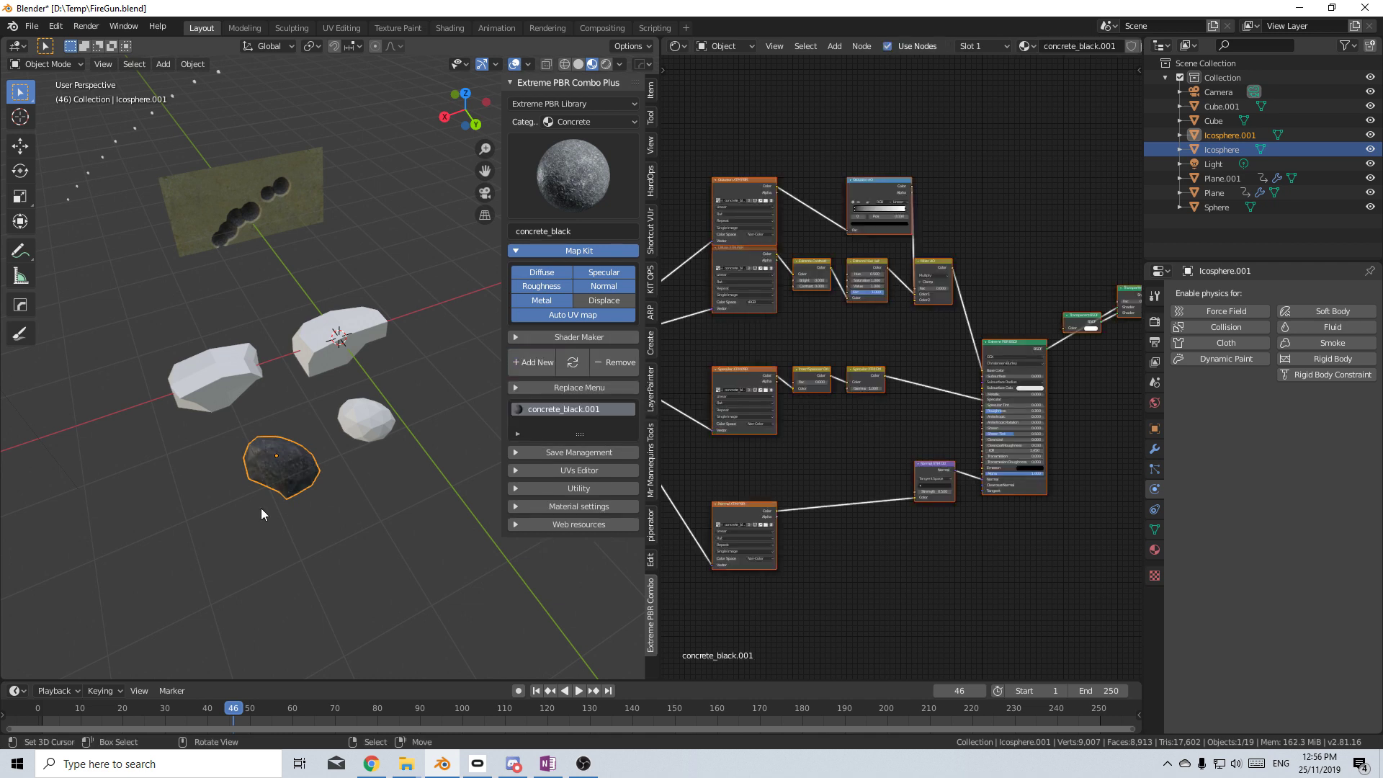
left_click(232, 405)
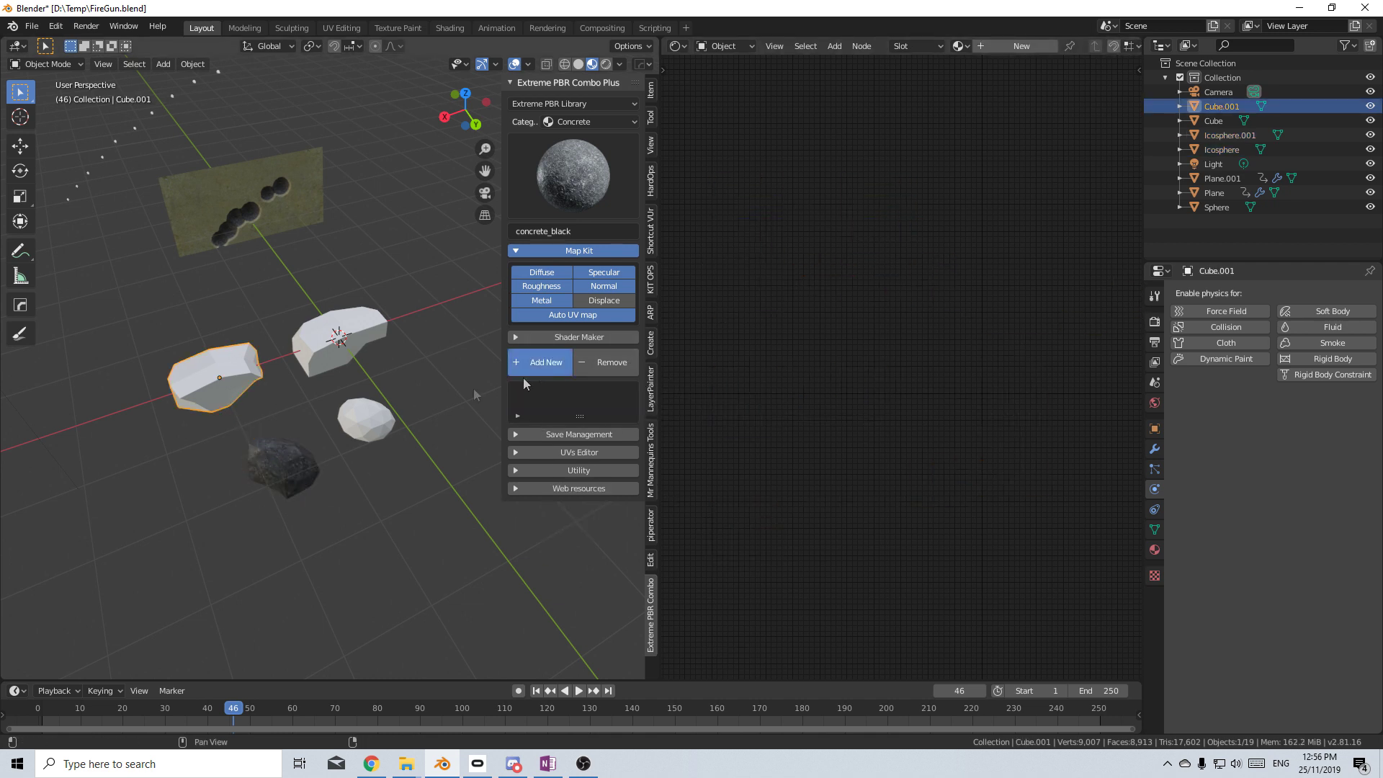
left_click(533, 361)
Apply the Concrete01 material to the original angular rock and the original rounded rock
left_click(339, 339)
left_click(550, 165)
left_click(603, 265)
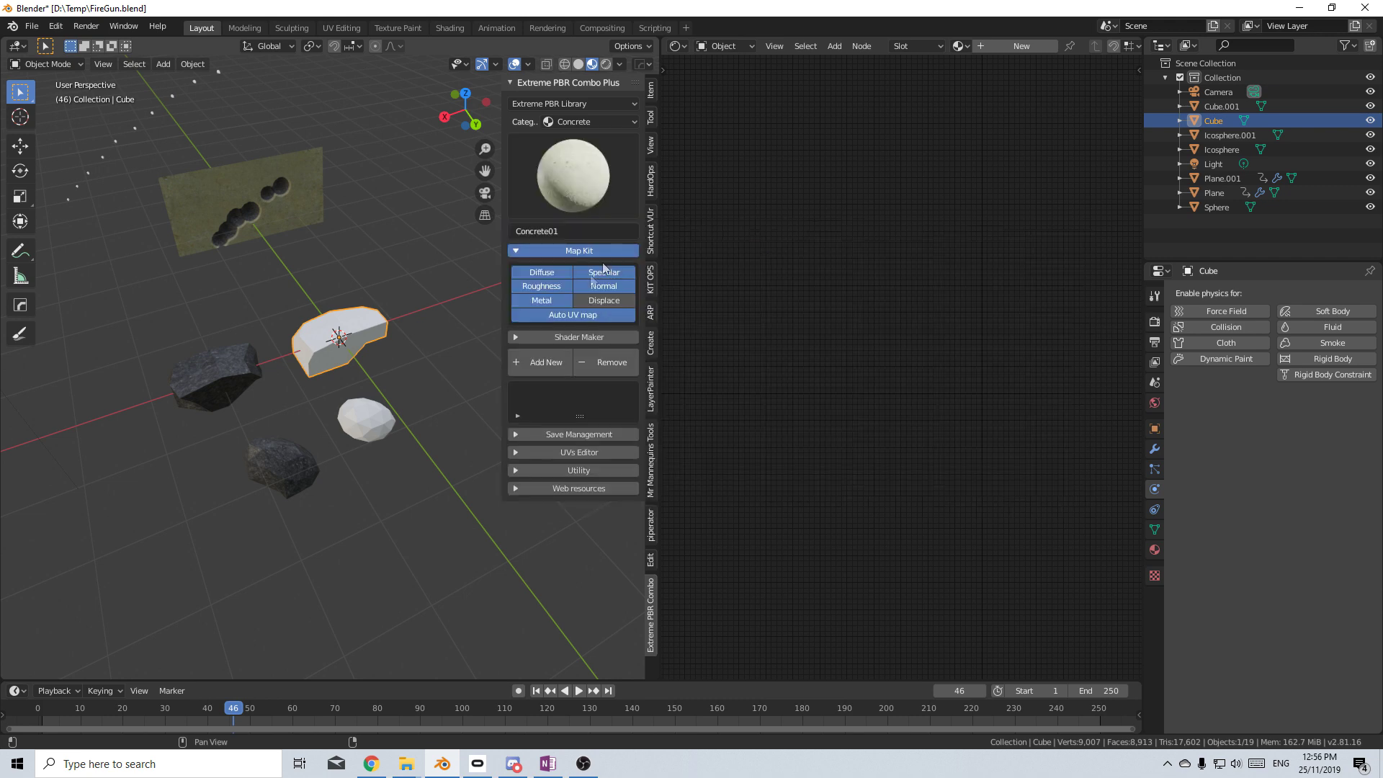
left_click(367, 425)
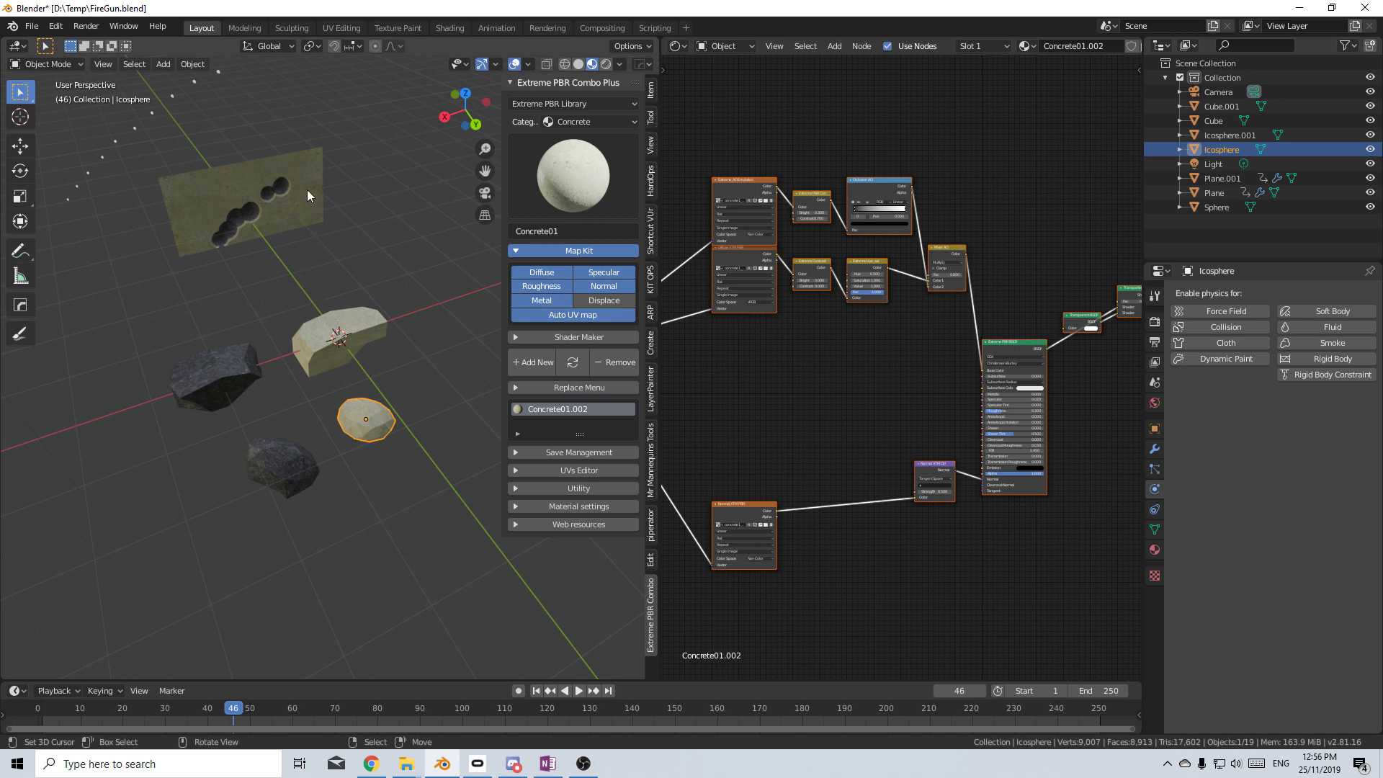
Select all four rocks and group them in a new collection named Rocks
left_click(213, 389, "shift")
left_click(281, 464, "shift")
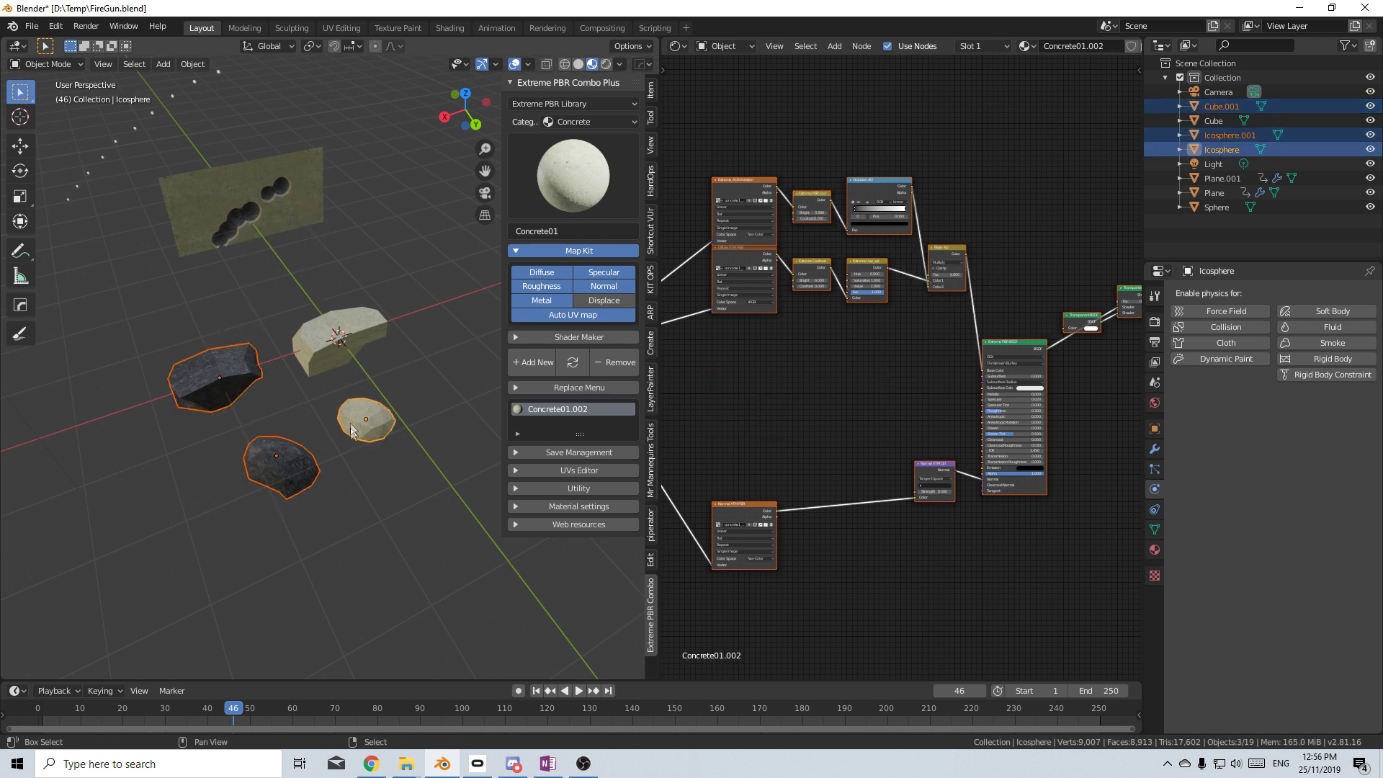
left_click(357, 357, "shift")
key("ctrl+g")
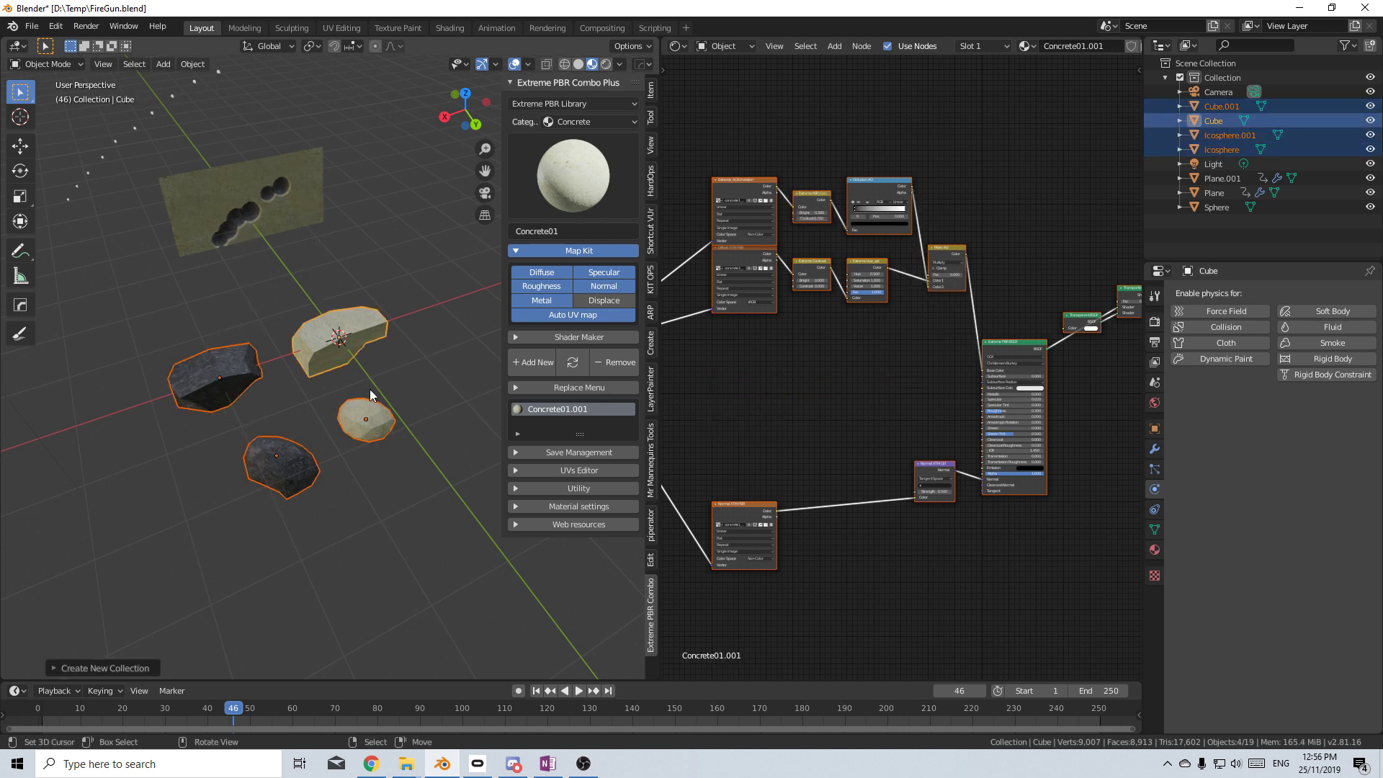
left_click(50, 667)
left_click(180, 662)
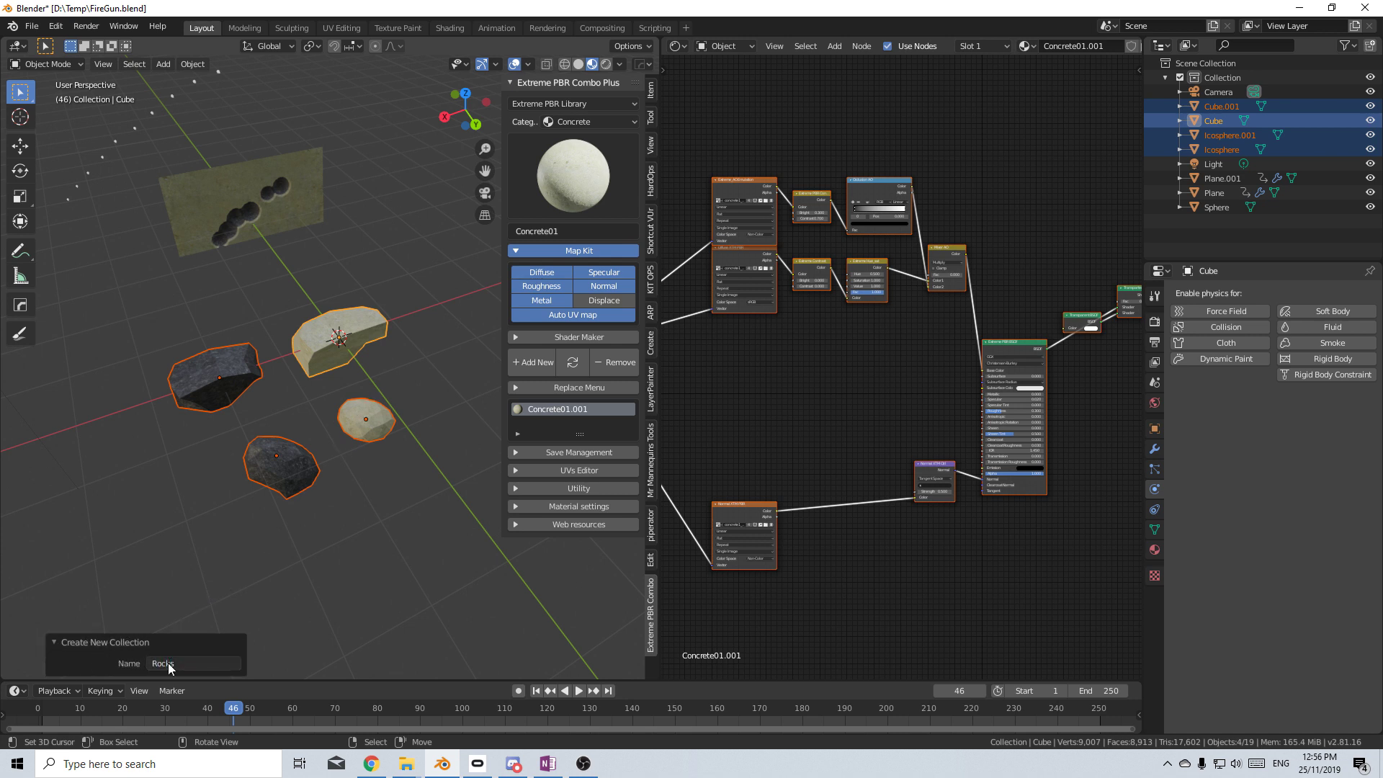
Name the new collection of four rocks Rocks
type("Rocks")
key("Return")
scroll(249, 341, "up", 4)
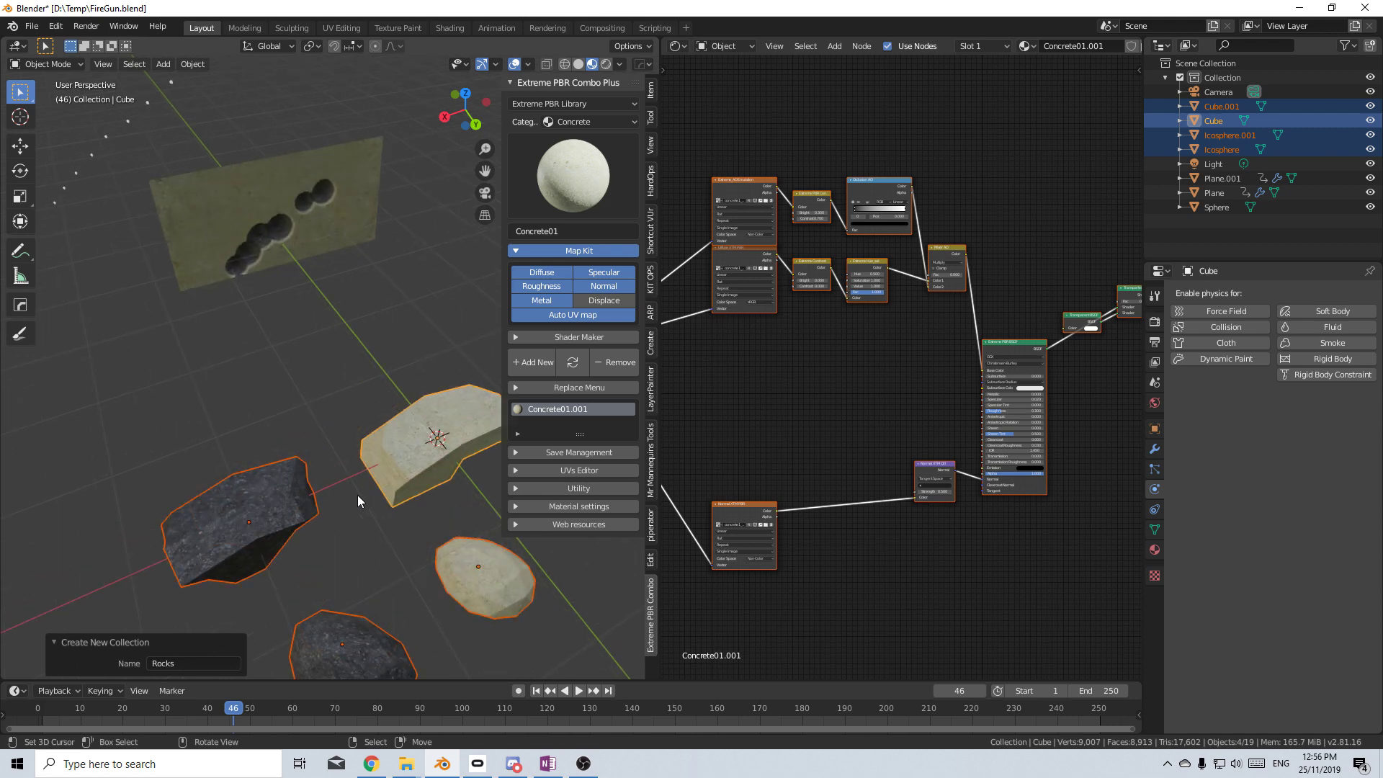
scroll(331, 507, "down", 4)
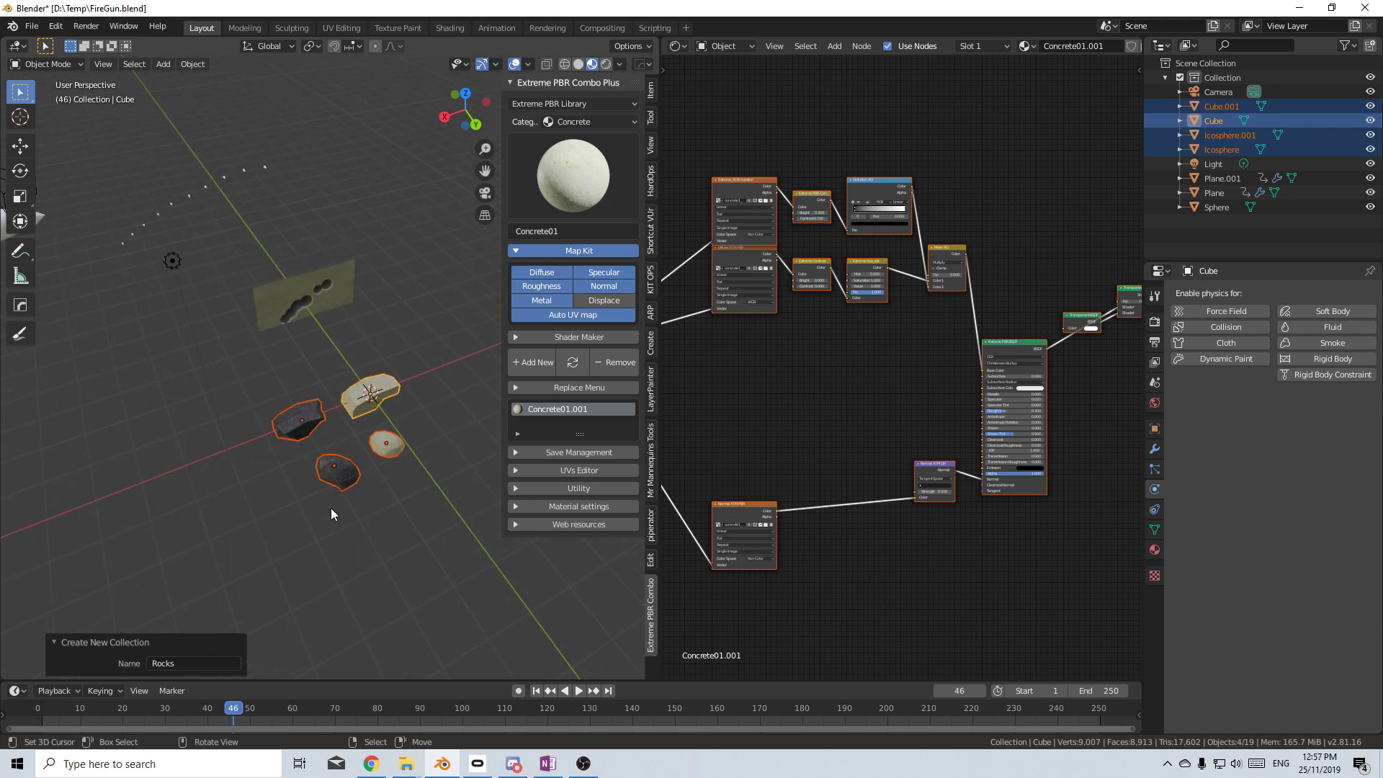
Move the four selected rocks about 8.8 m along X, away from the wall
key("KP_7")
scroll(331, 508, "down", 2)
key("g")
left_click(584, 432)
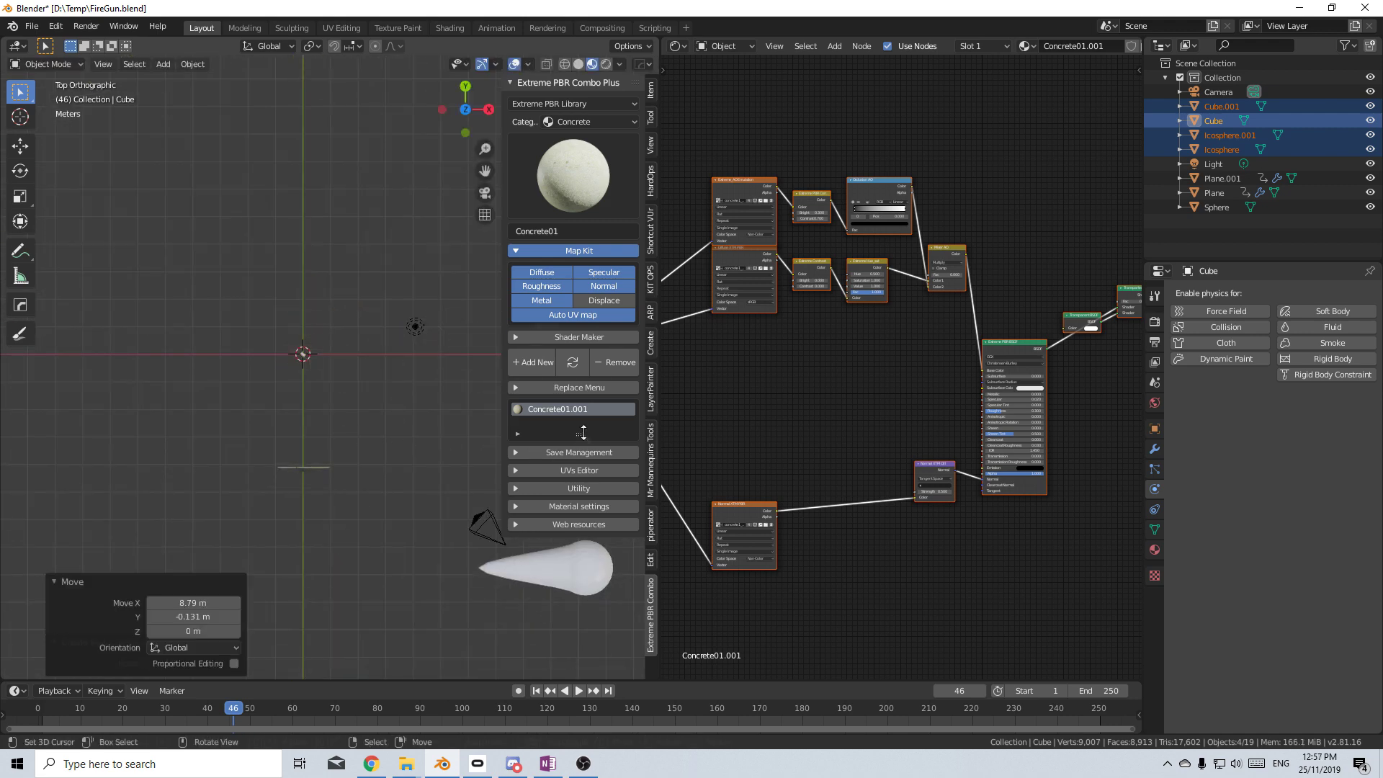
middle_click_drag(461, 440, 351, 359)
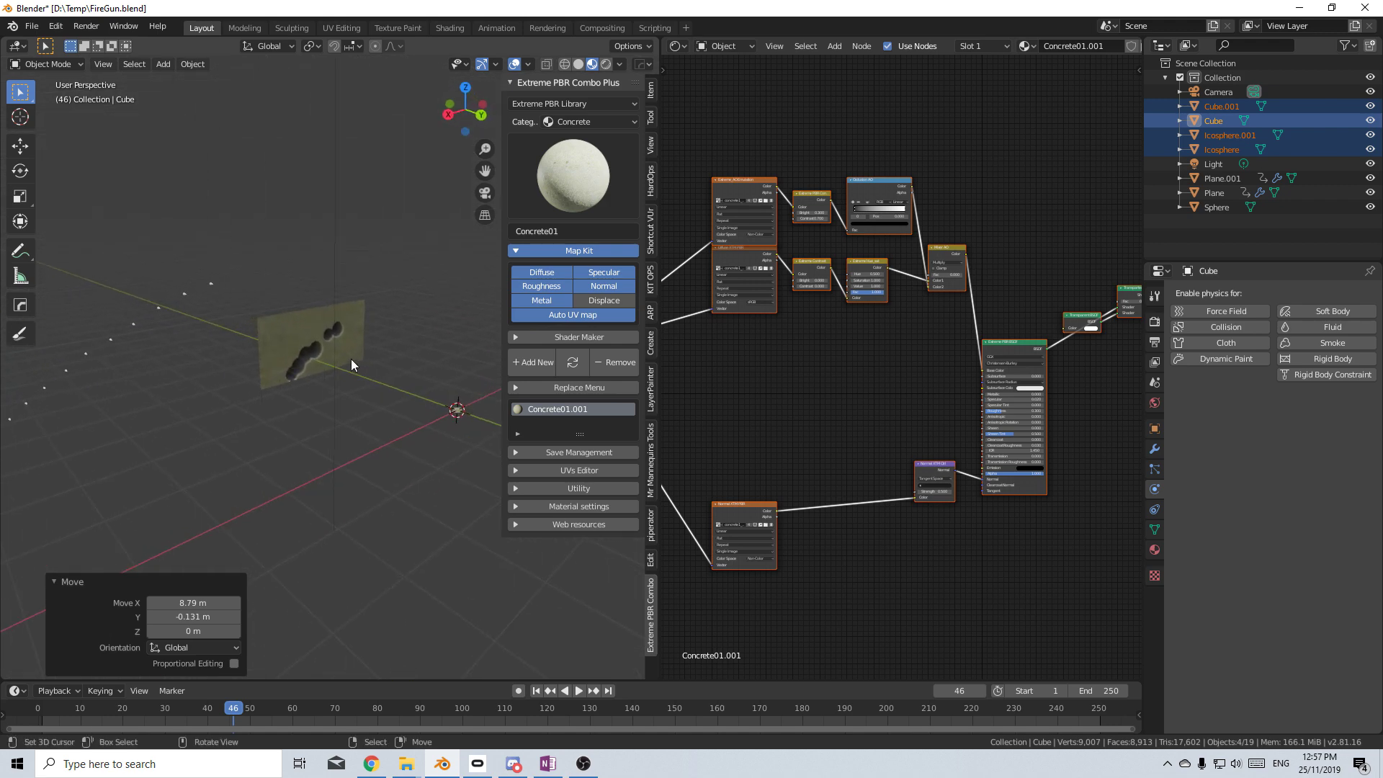
scroll(362, 384, "up", 2)
middle_click_drag(334, 416, 415, 462)
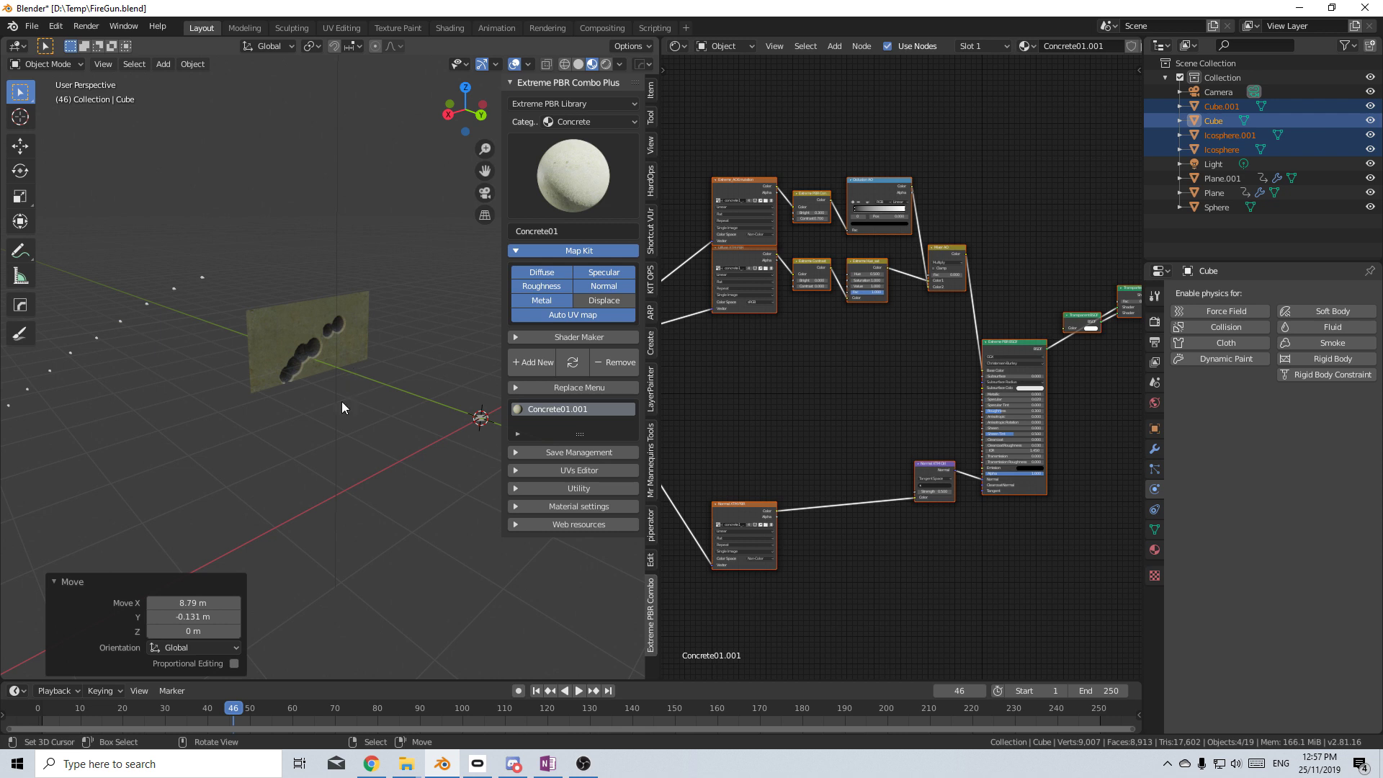
Add a mesh plane at the 3D cursor and rotate its geometry 90 degrees about X in Edit Mode
key("shift+a")
mouse_move(341, 401)
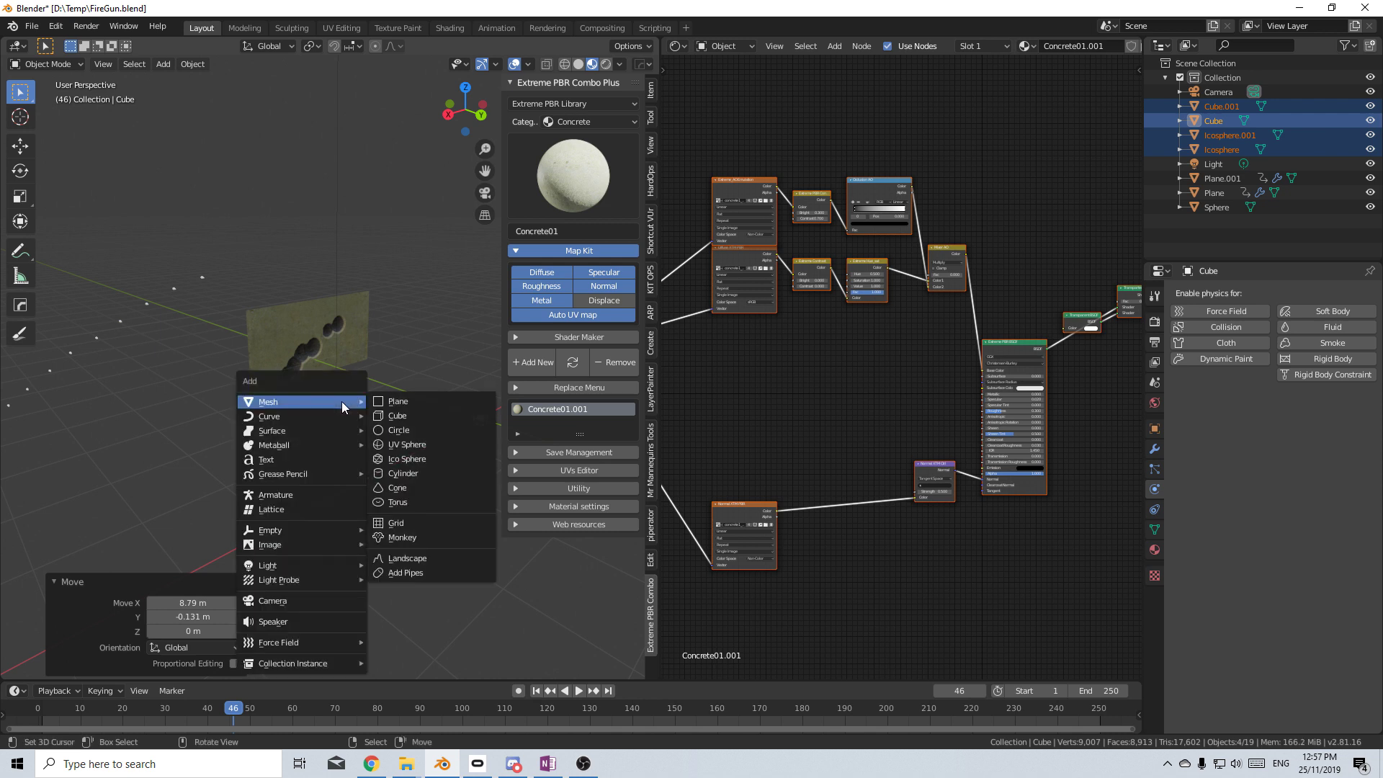
left_click(386, 400)
key("Tab")
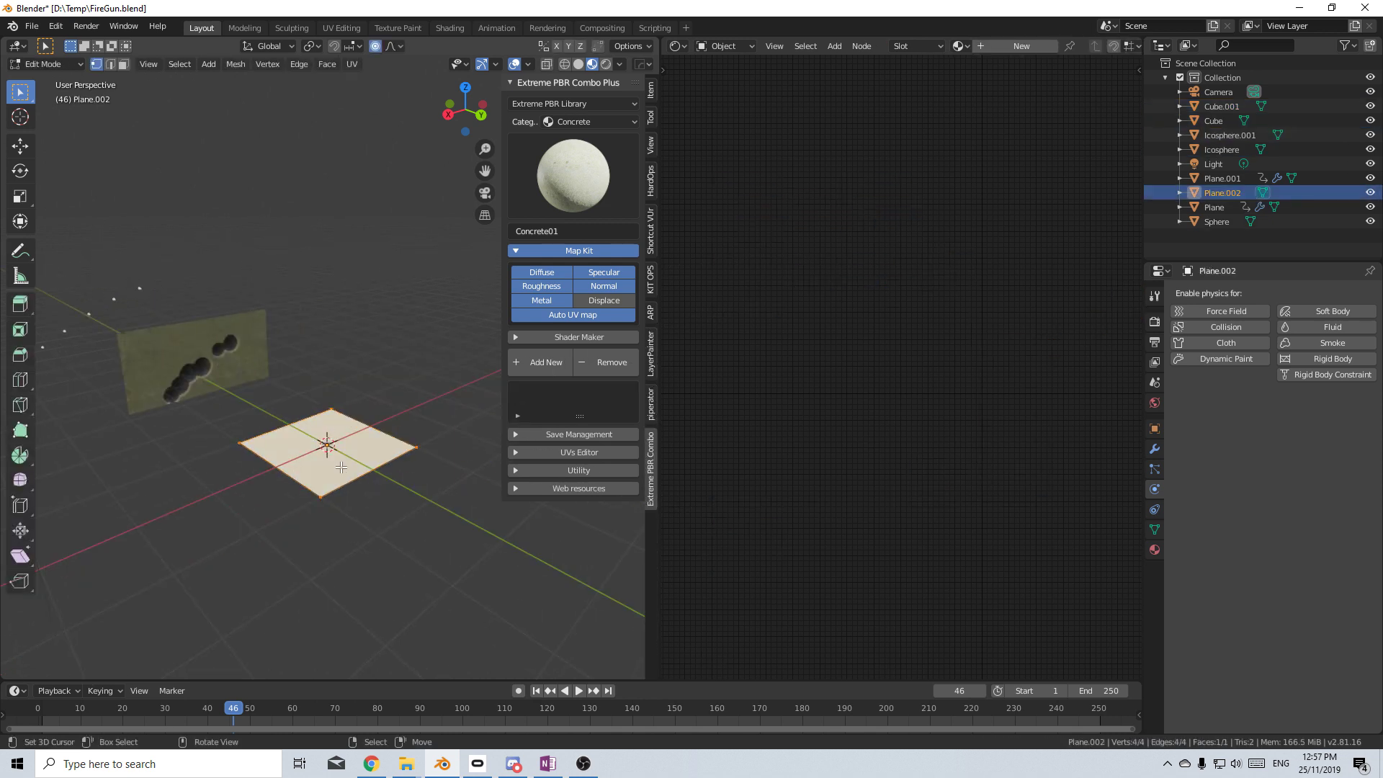
type("rx90")
key("Return")
Move the upright plane about -4.03 m along Y to just in front of the wall and scale it to about 0.15
key("KP_7")
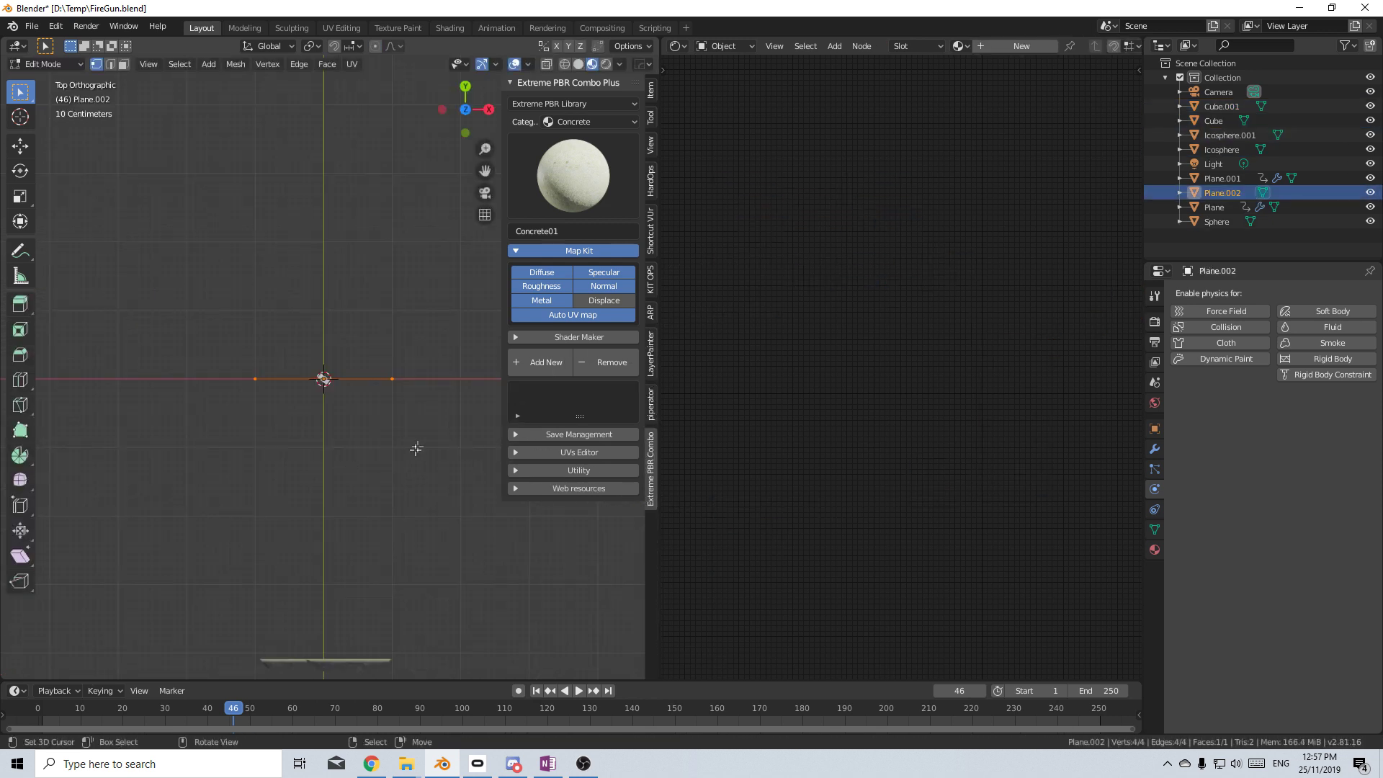
key("g")
left_click(458, 119)
key("s")
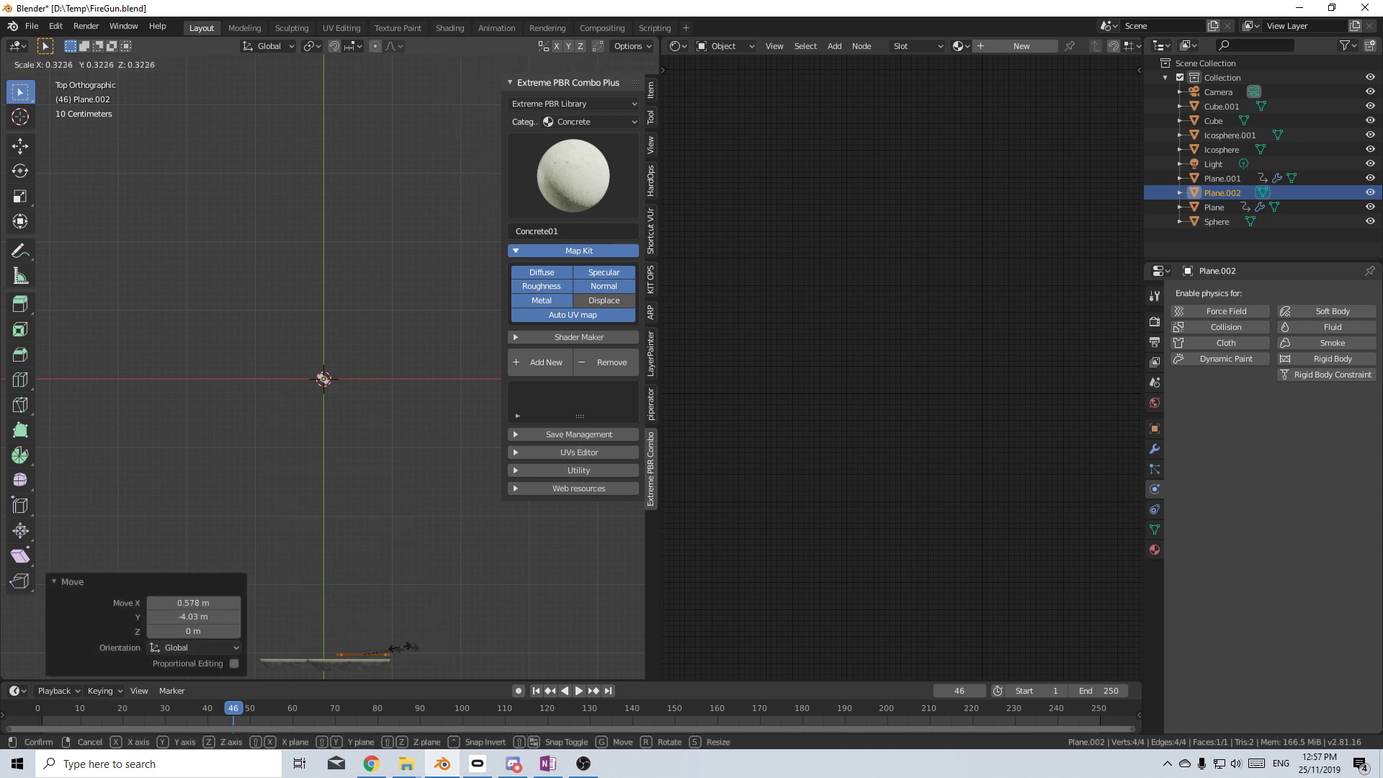
left_click(380, 651)
middle_click_drag(379, 647, 335, 403)
scroll(410, 389, "up", 3)
scroll(327, 476, "up", 1)
middle_click_drag(327, 476, 403, 450)
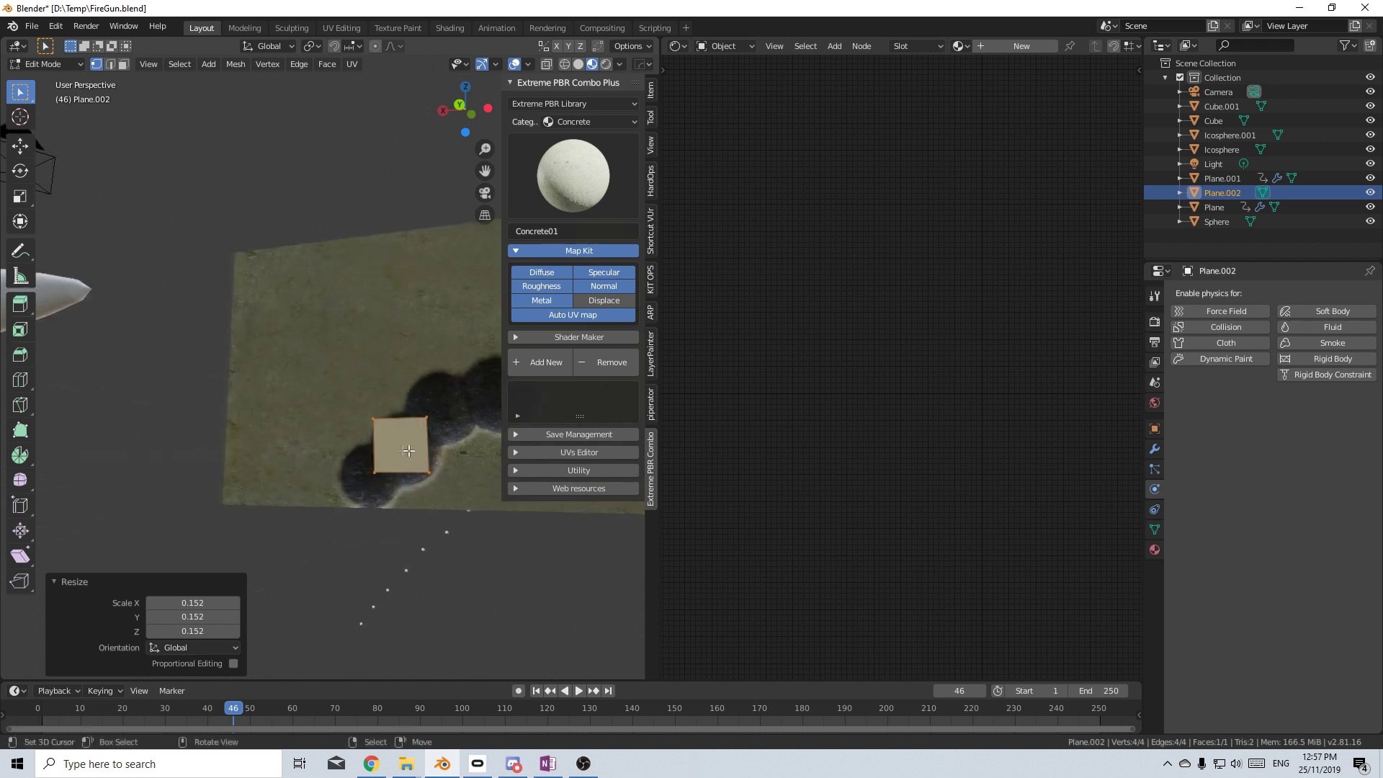
Position the small plane over the lowest bullet hole in the wall, working in front and back views
key("KP_1")
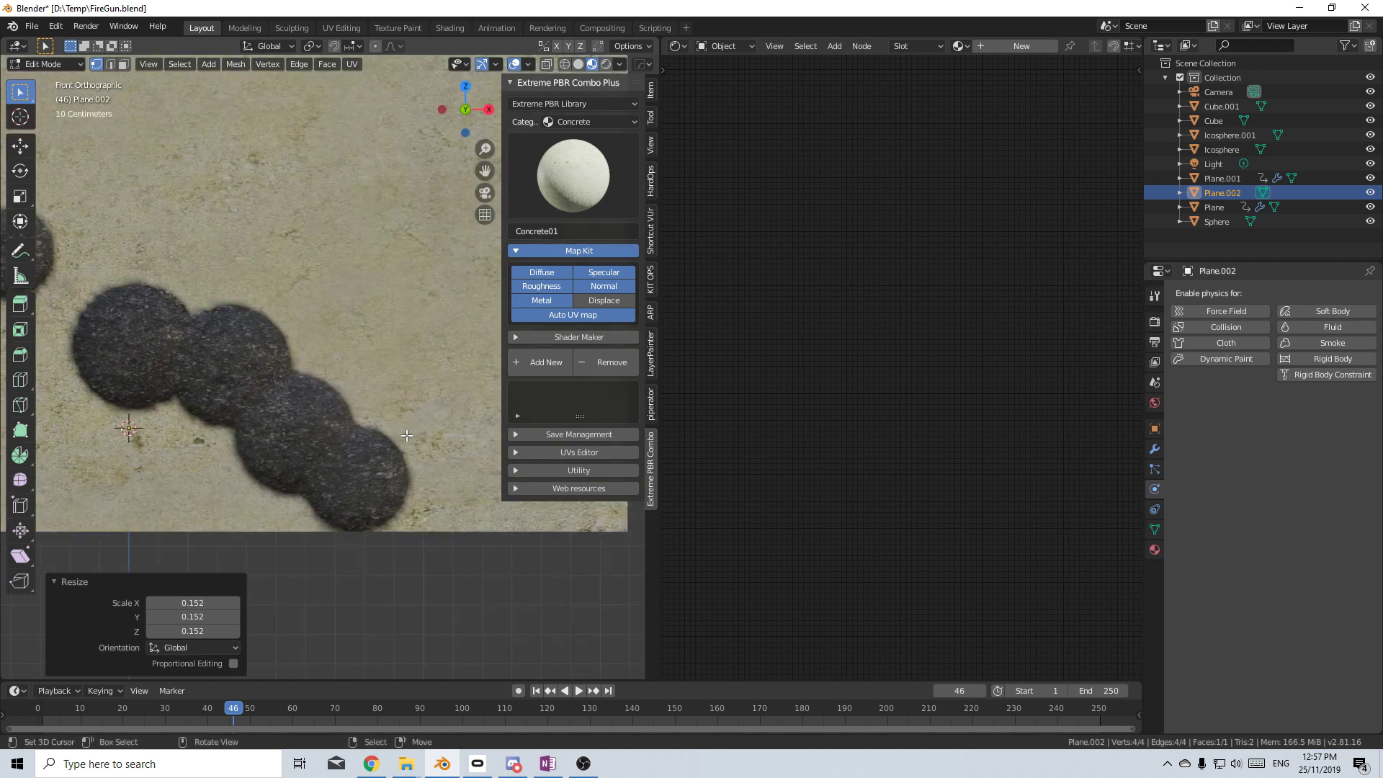
scroll(307, 482, "down", 4)
key("z")
left_click(232, 483)
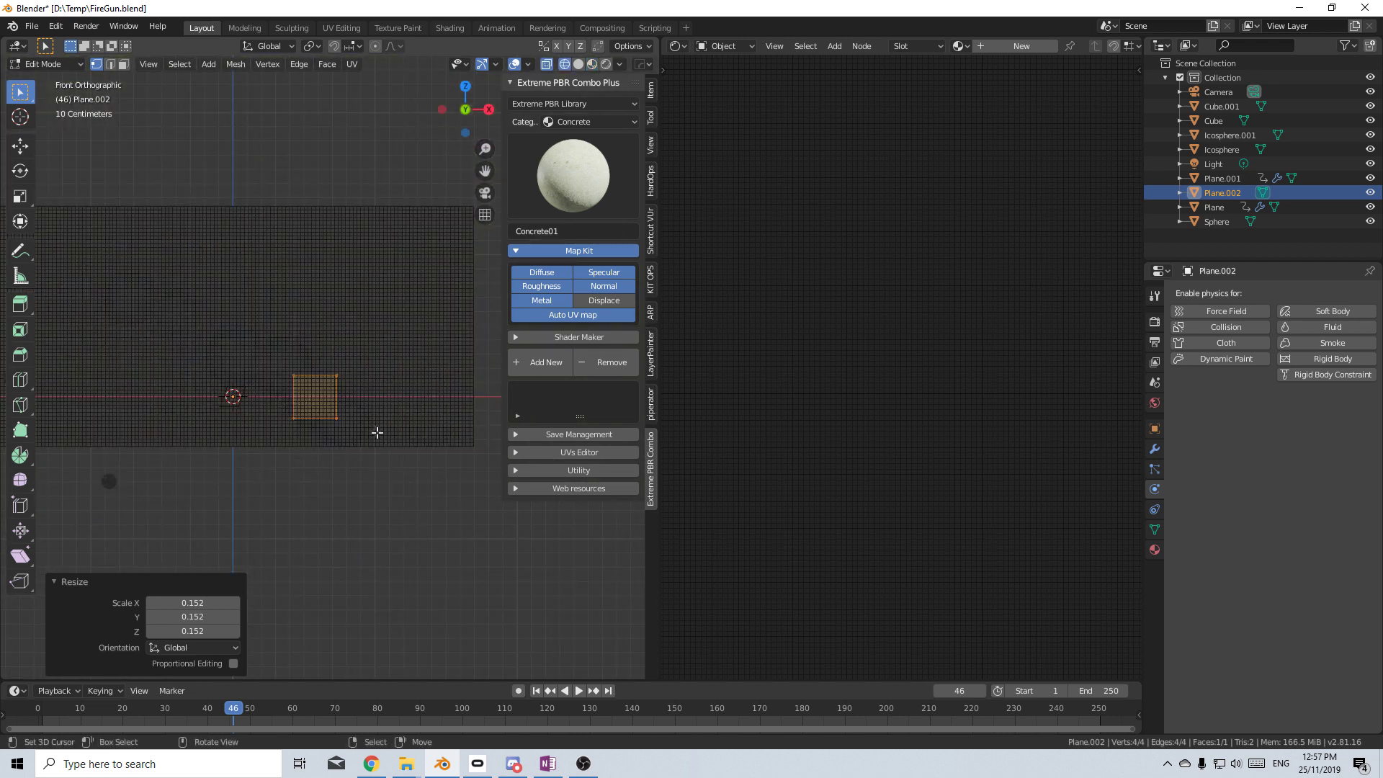
key("g")
left_click(399, 458)
left_click(597, 65)
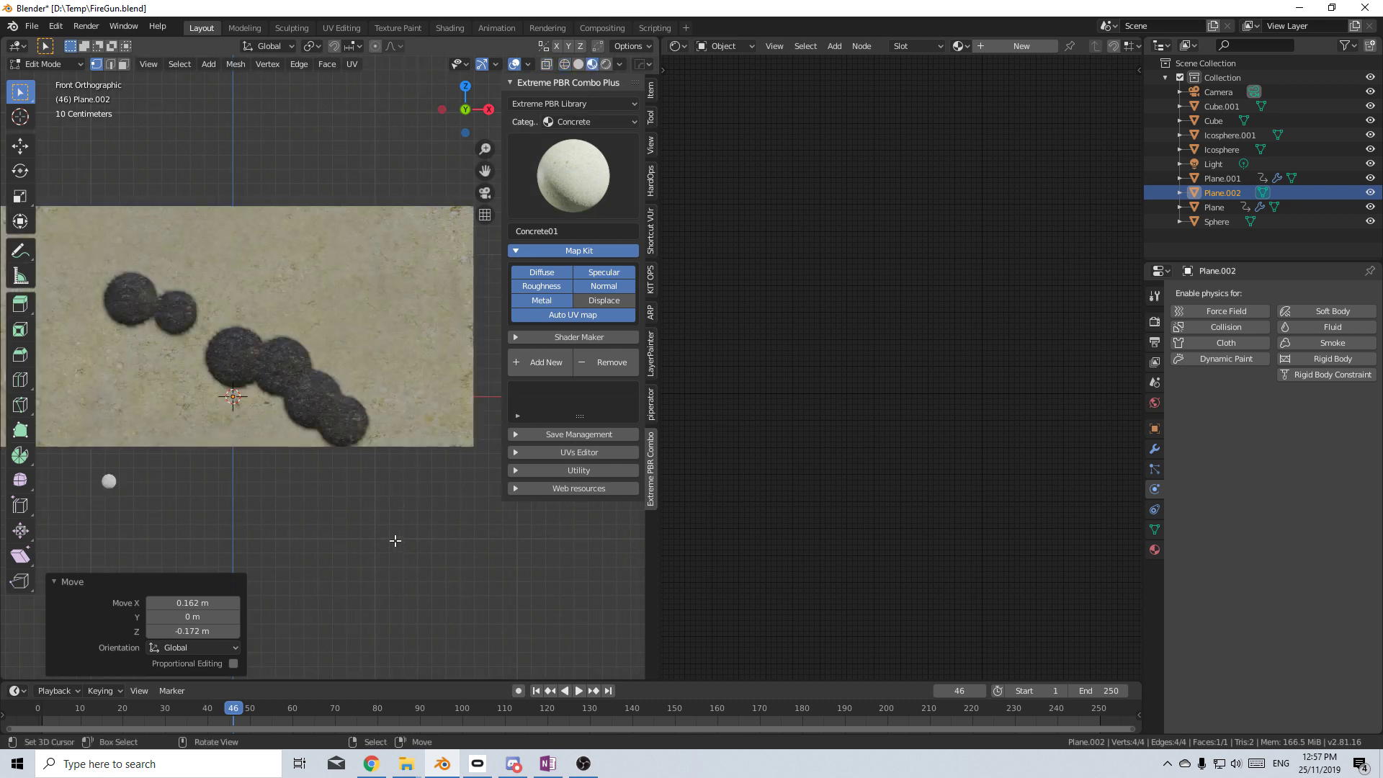
scroll(393, 529, "up", 3)
key("ctrl+KP_1")
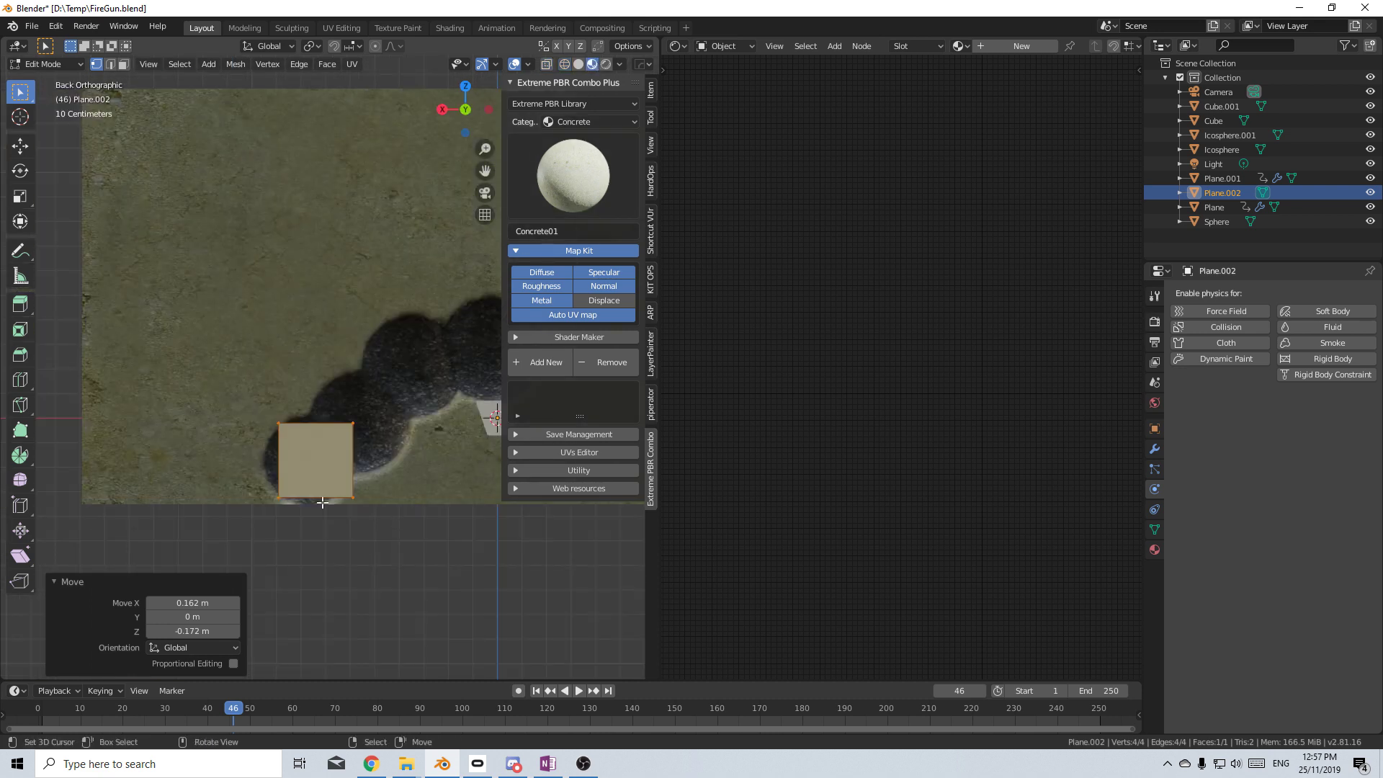
key("g")
left_click(333, 470)
Add two centred loop cuts in each direction to divide the plane into a three-by-three grid
key("ctrl+r")
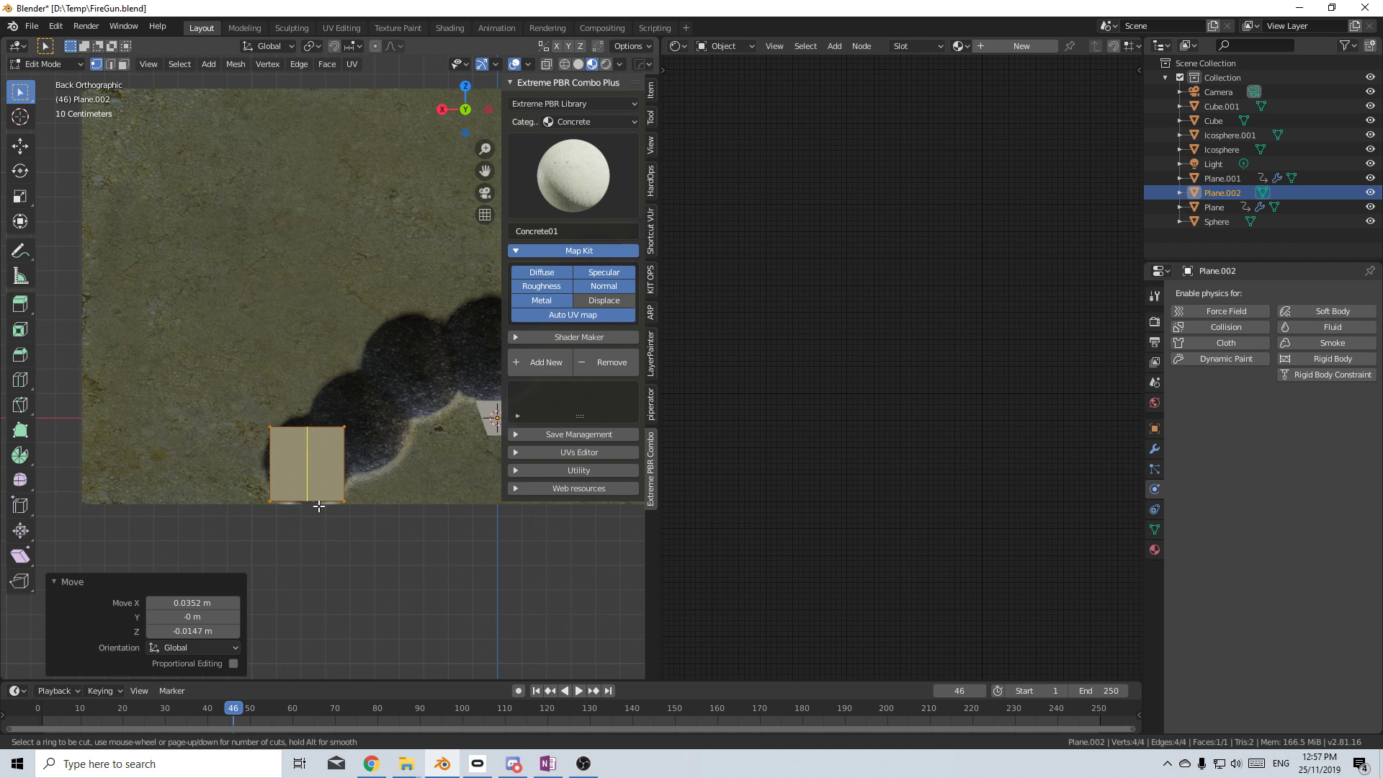
scroll(319, 506, "up", 1)
left_click(319, 506)
right_click(319, 507)
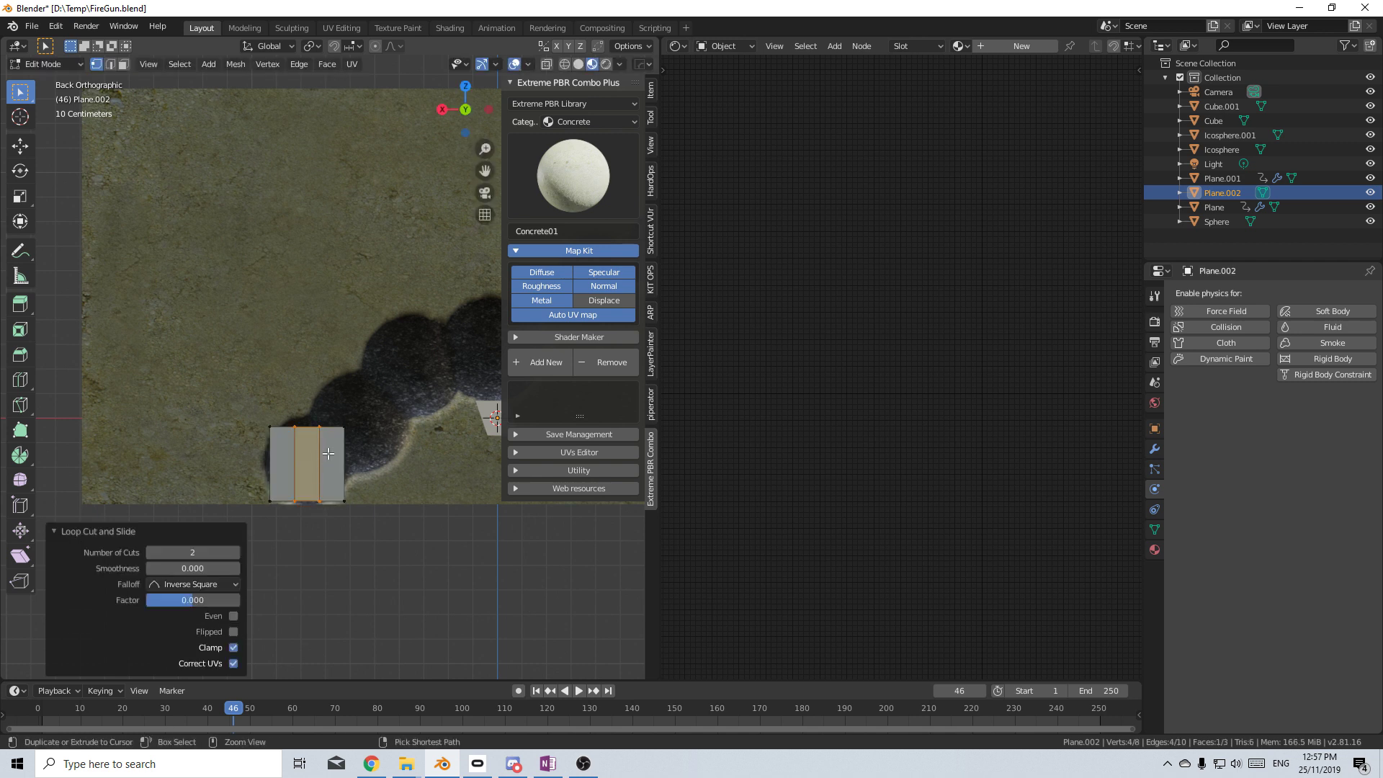
key("ctrl+r")
scroll(329, 455, "up", 1)
left_click(329, 455)
right_click(329, 456)
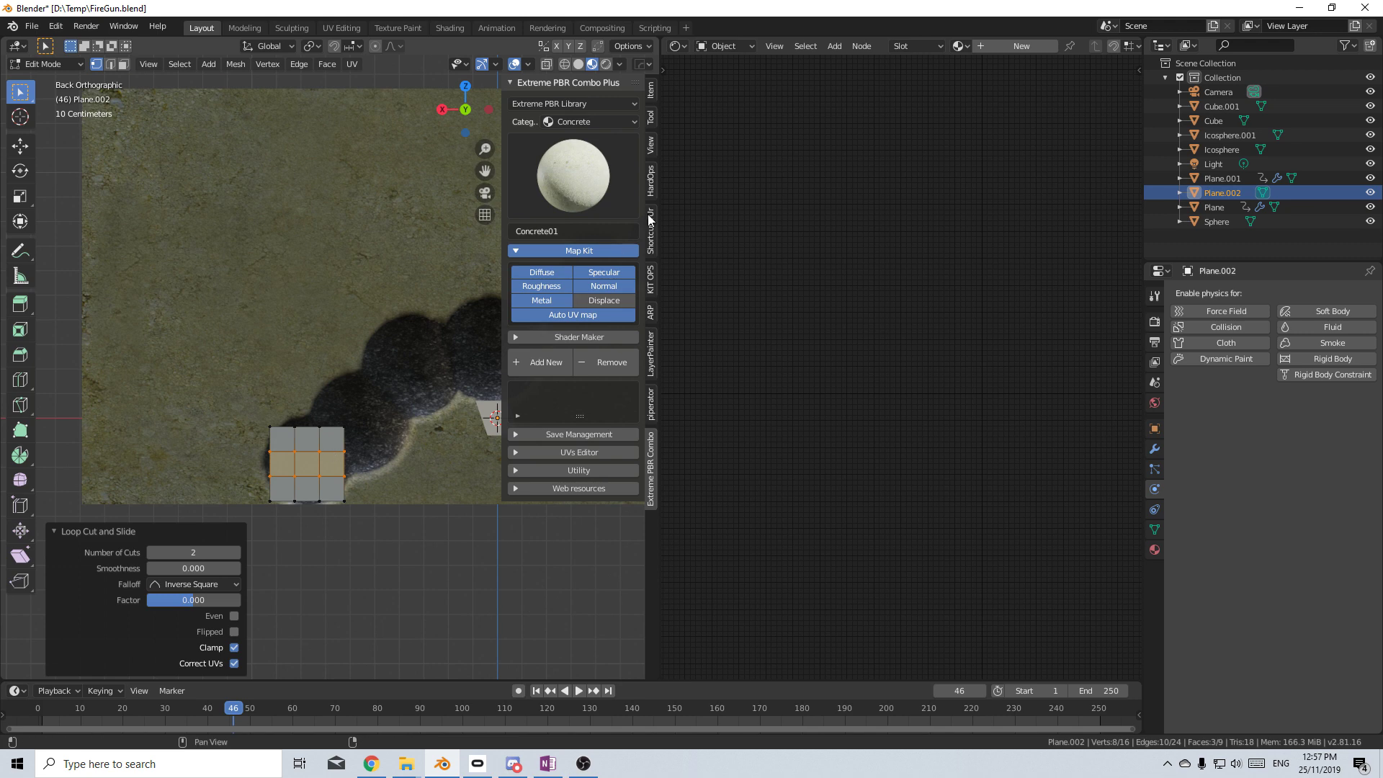
Select the four inner vertices of the plane and pull them outward, away from the wall
key("n")
right_click(321, 453)
right_click(297, 453, "shift")
right_click(296, 474, "shift")
right_click(313, 474, "shift")
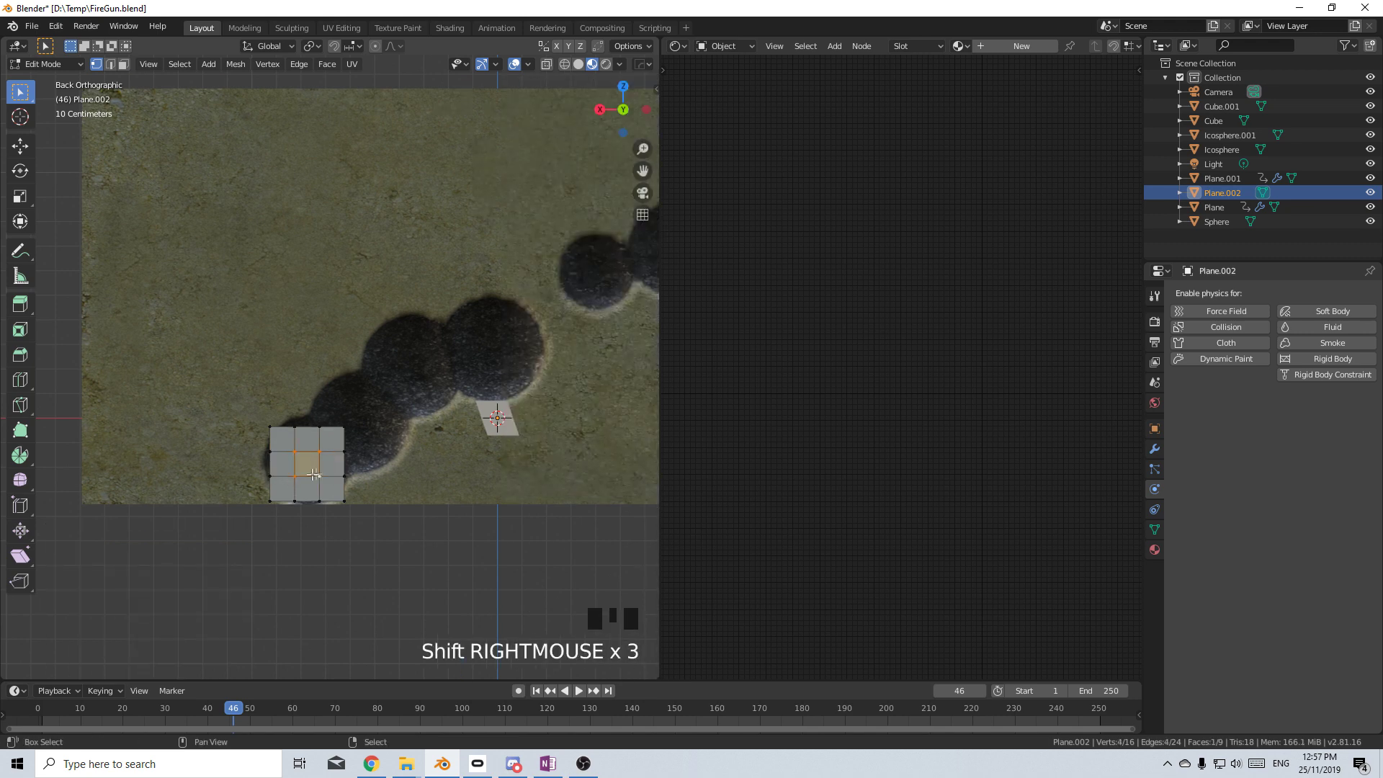
middle_click_drag(313, 473, 272, 448)
key("g")
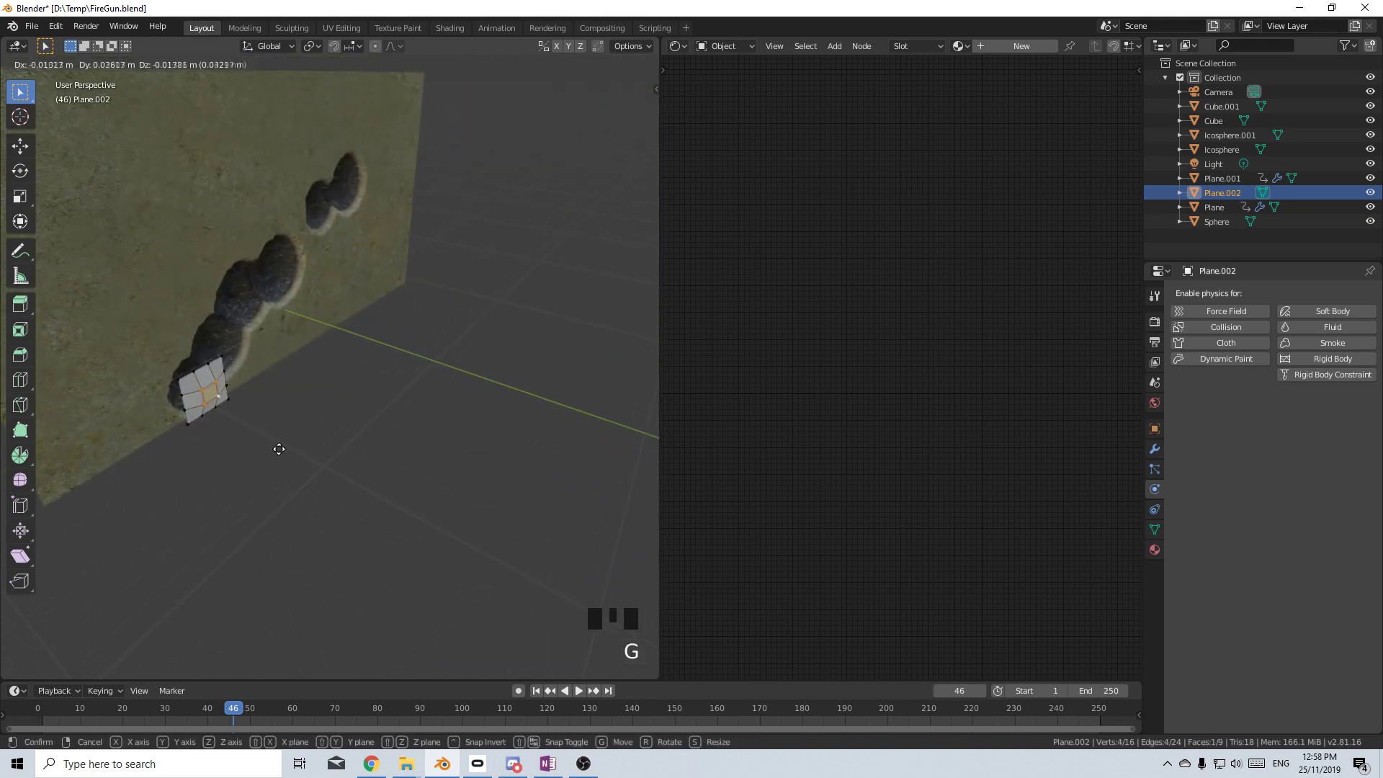
left_click(284, 451)
Select all twelve outer border vertices of the plane and apply Smooth Vertices twice
right_click(196, 380, "alt")
right_click(193, 378, "alt")
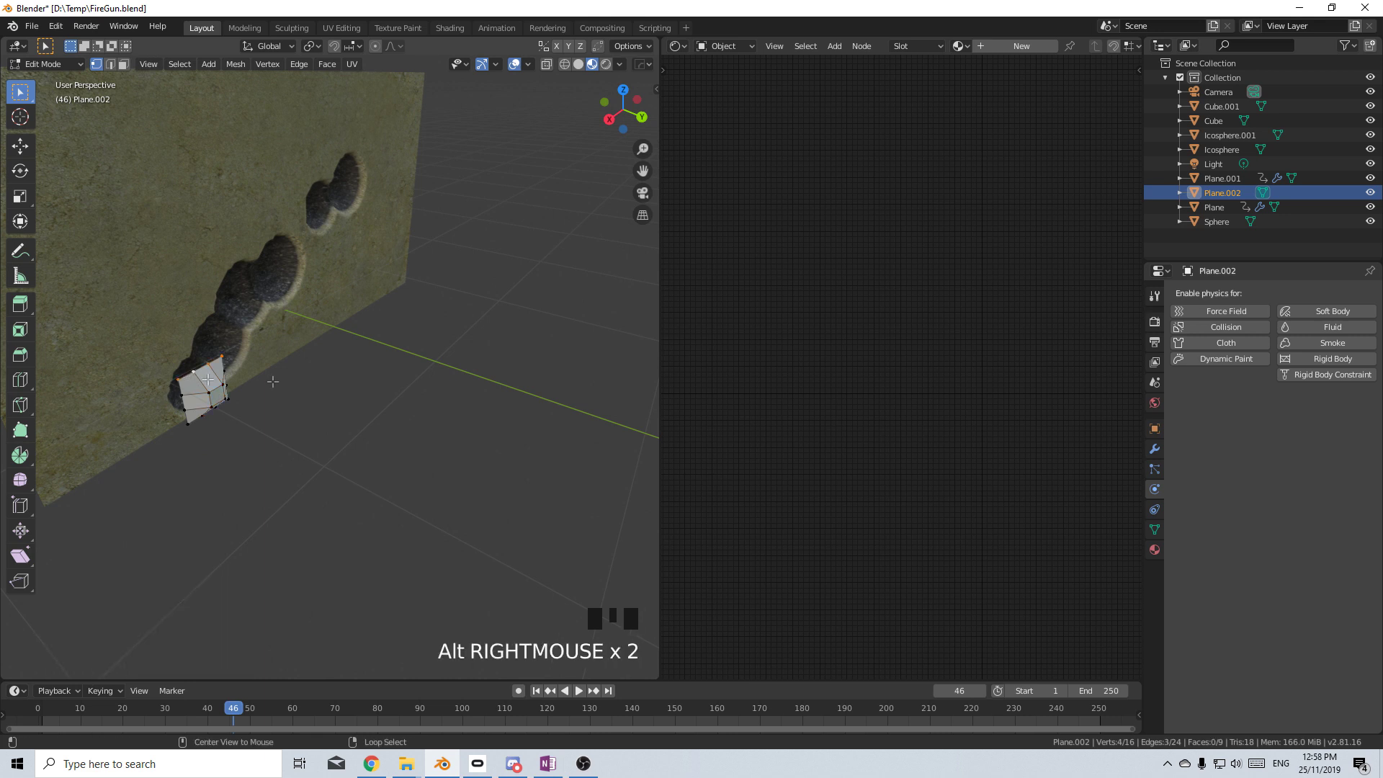
middle_click_drag(271, 380, 290, 534)
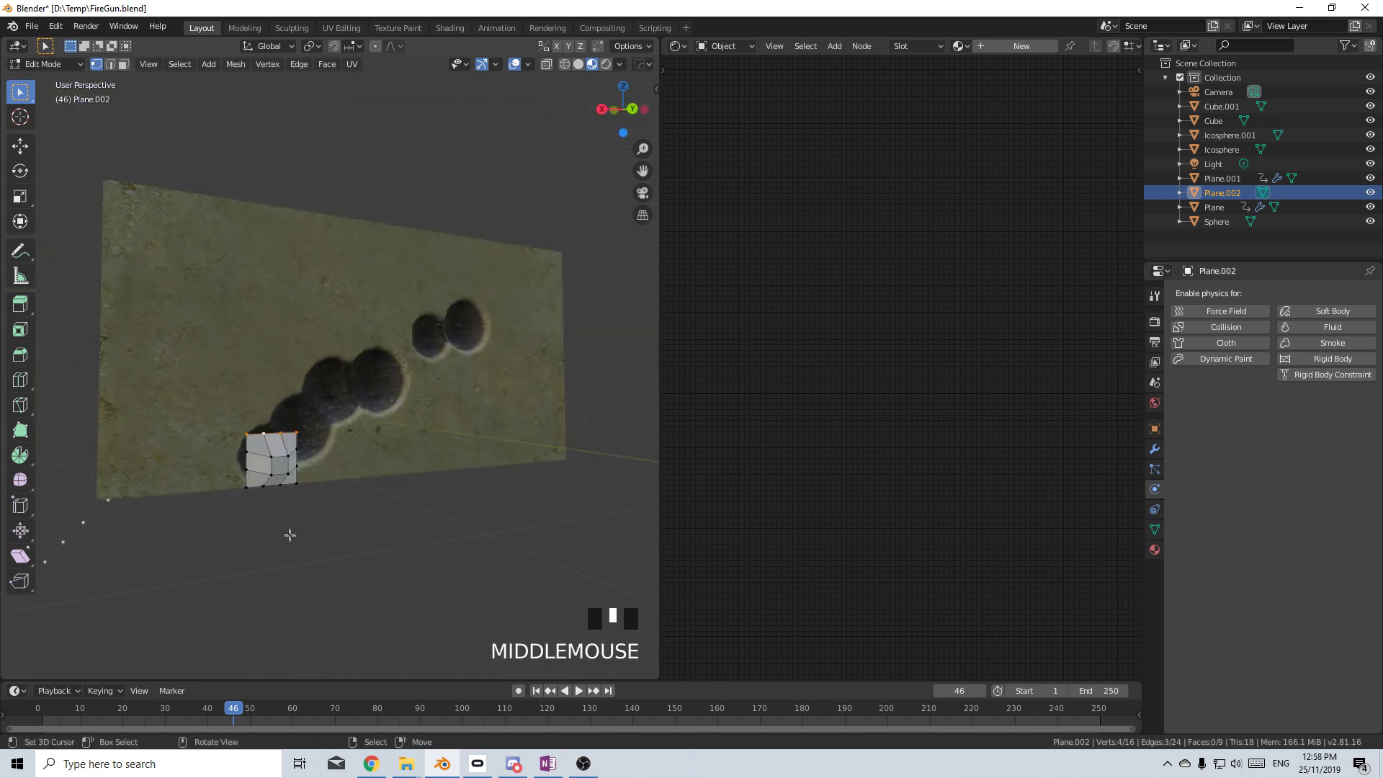
right_click(249, 473, "shift")
right_click(248, 473, "shift")
middle_click_drag(249, 473, 360, 479)
right_click(369, 481, "shift")
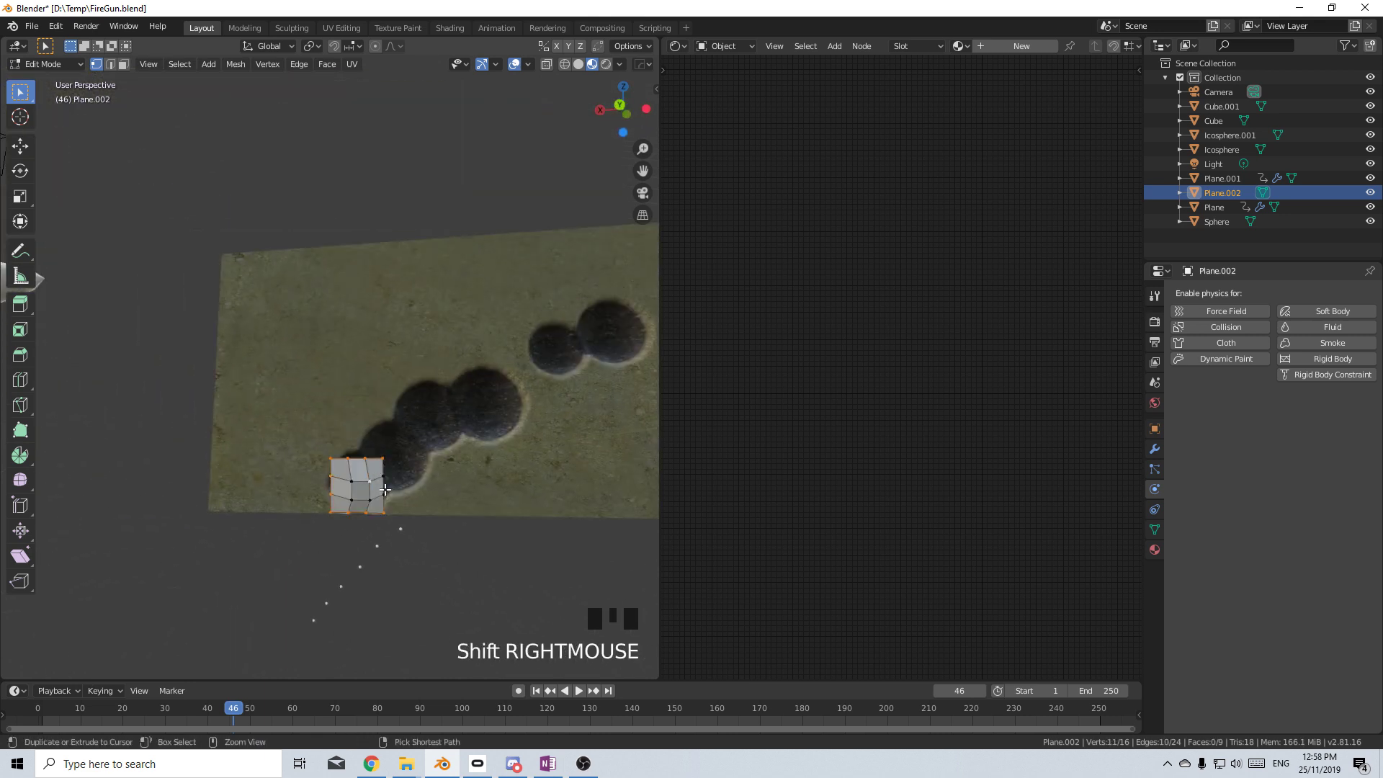
right_click(383, 483, "shift")
key("w")
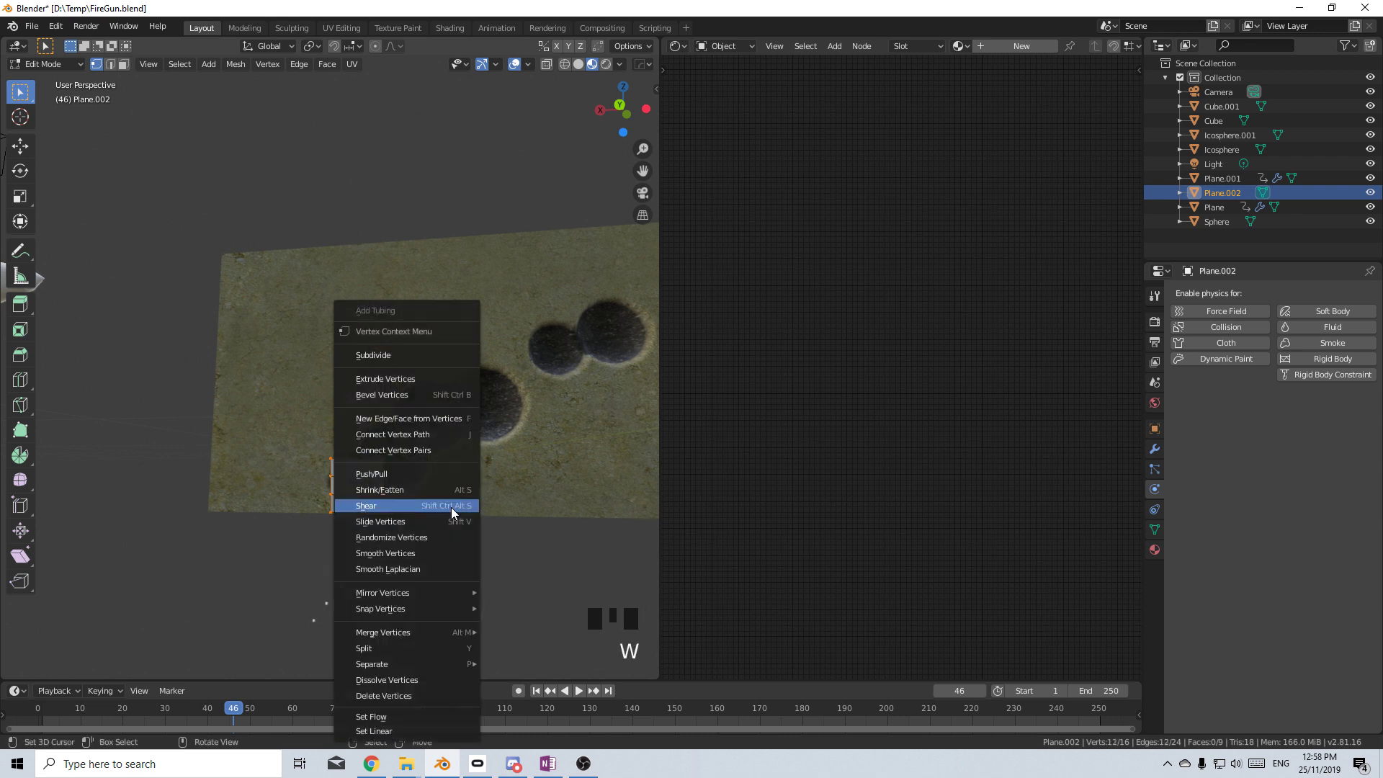
left_click(453, 555)
key("w")
left_click(454, 554)
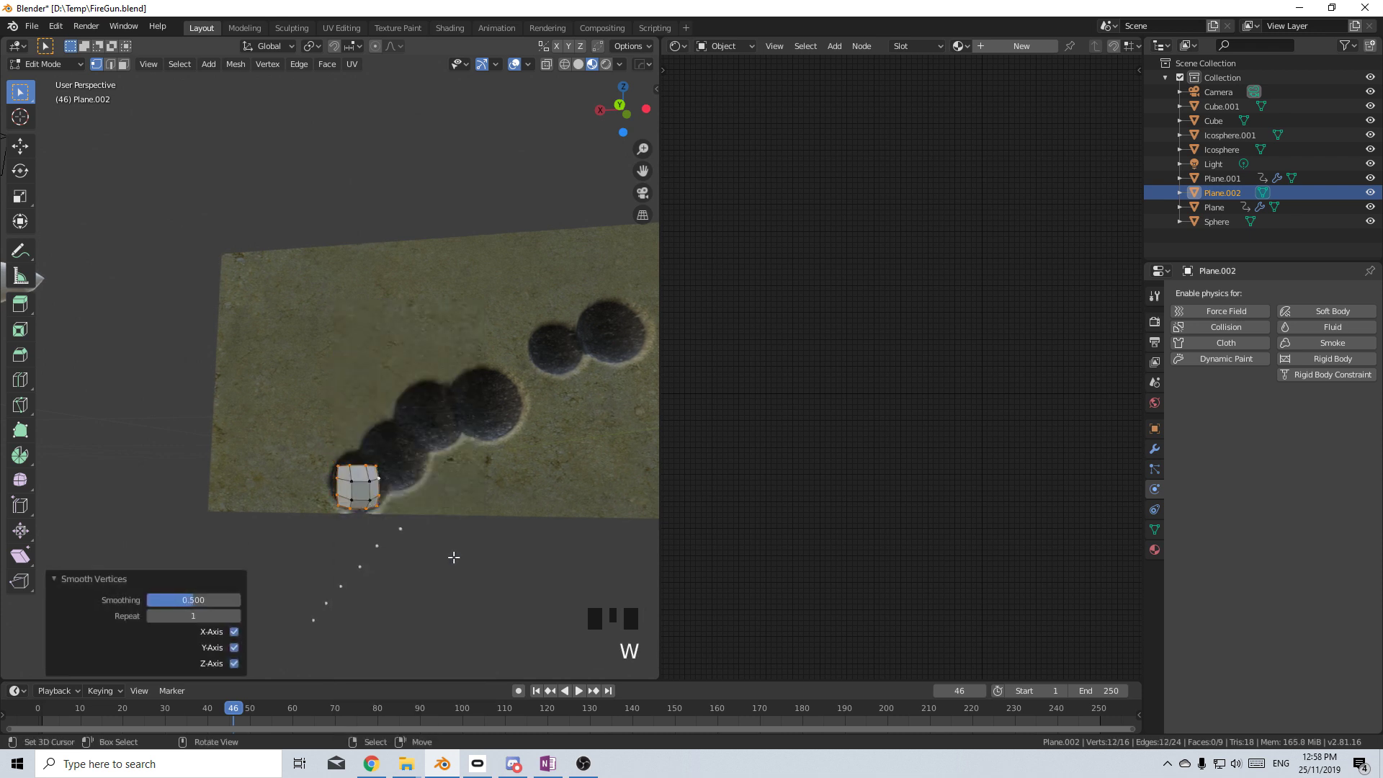
Select the eight non-corner border vertices of the plane and scale them to round its outline
middle_click_drag(454, 555, 211, 483)
scroll(256, 484, "up", 4)
right_click(212, 516)
right_click(219, 551, "shift")
right_click(218, 491, "shift")
right_click(243, 484, "shift")
right_click(466, 577, "shift")
right_click(469, 613, "shift")
middle_click_drag(469, 612, 436, 526)
right_click(430, 603, "shift")
right_click(477, 605, "shift")
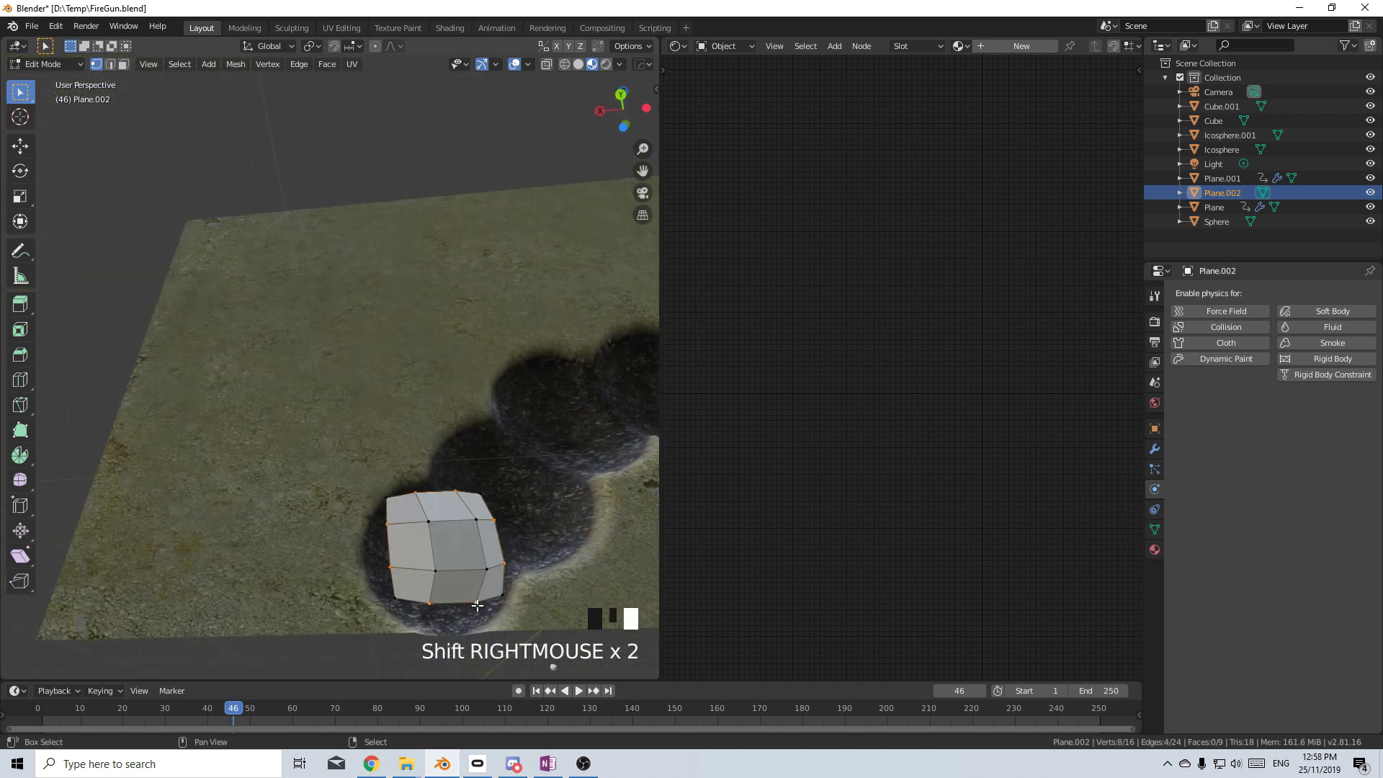
key("s")
left_click(530, 580)
Move the plane's whole mesh along Y closer to the bullet hole and leave Edit Mode
scroll(528, 578, "down", 4)
key("Tab")
middle_click_drag(501, 558, 413, 500)
key("Tab")
key("a")
key("g")
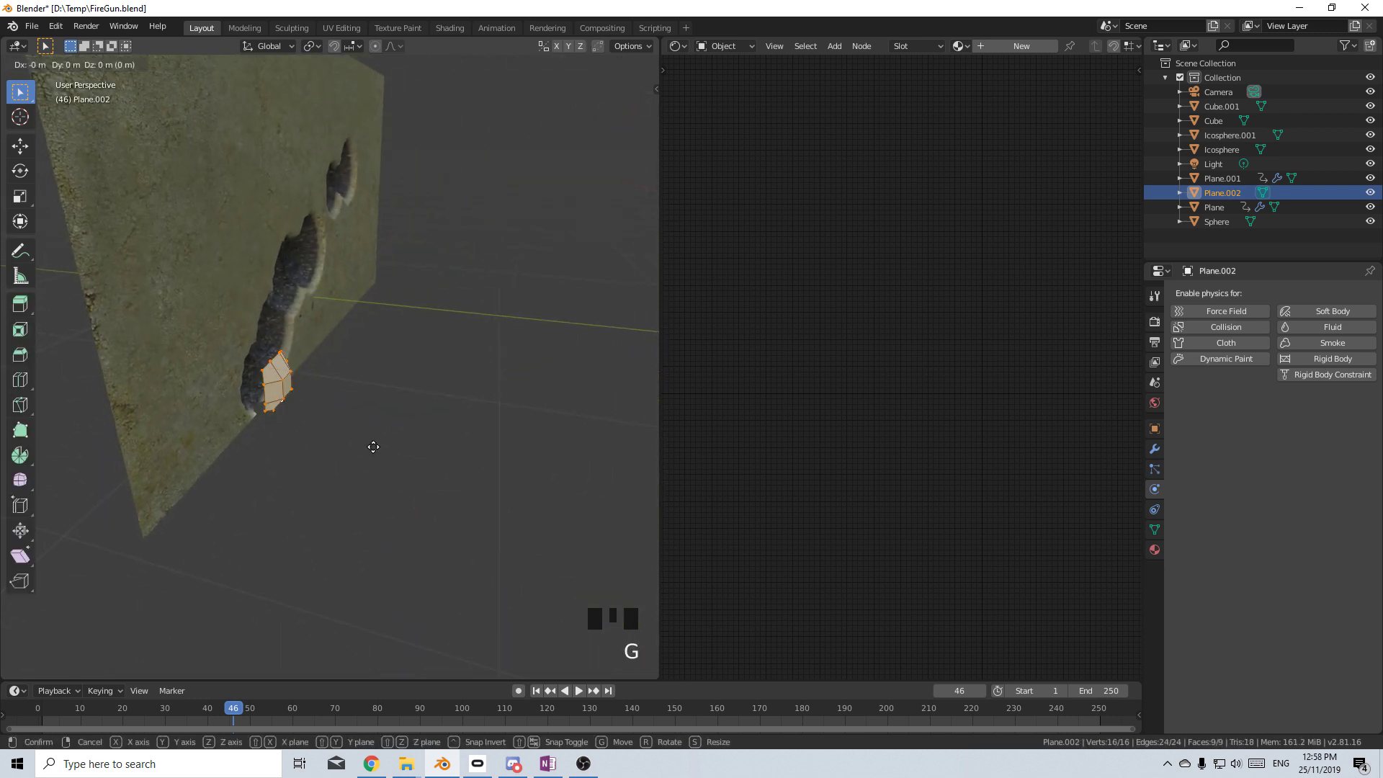
key("y")
left_click(356, 440)
key("Tab")
middle_click_drag(356, 440, 399, 507)
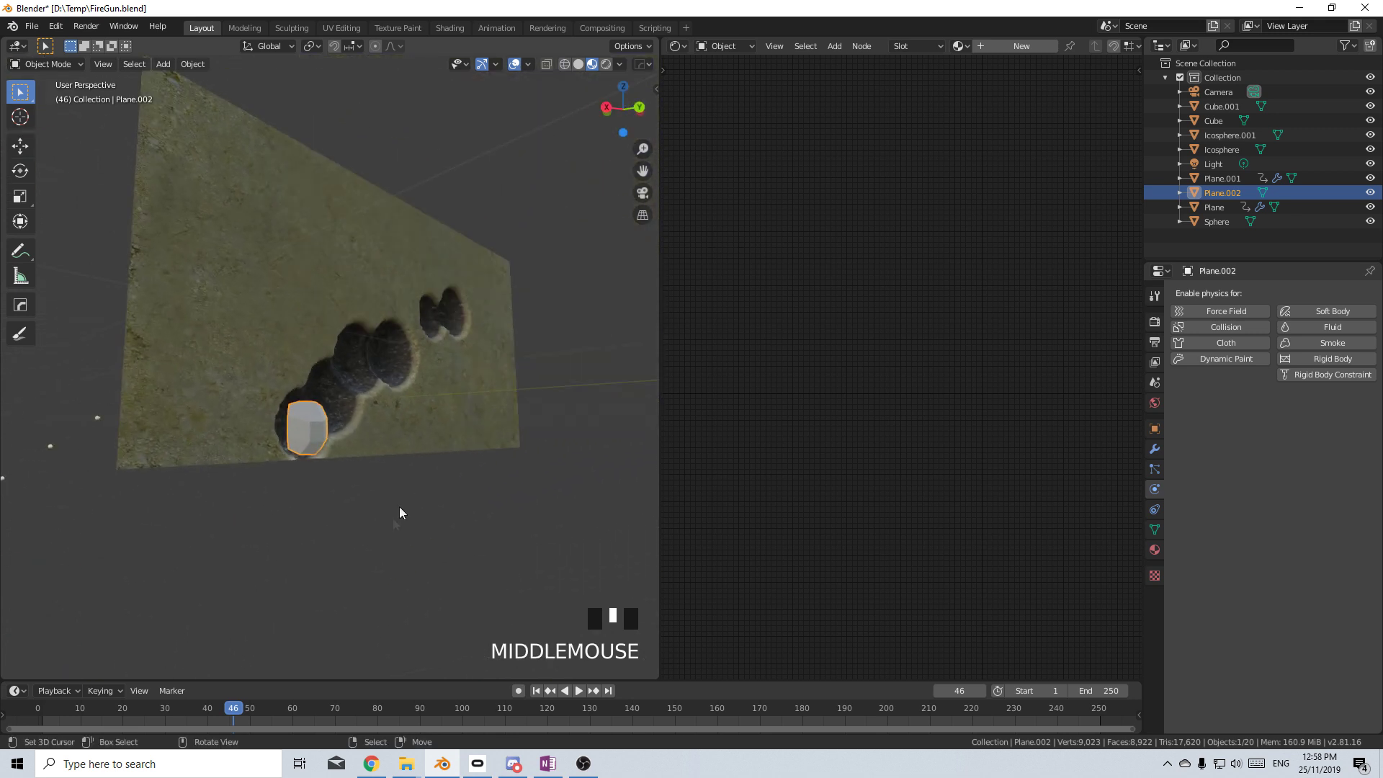
Step through the timeline around frame 20 to examine when the bullet strikes and the lowest hole forms
left_click_drag(206, 721, 141, 722)
key("Left")
key("Left")
key("Left")
key("Left")
key("Left")
key("Left")
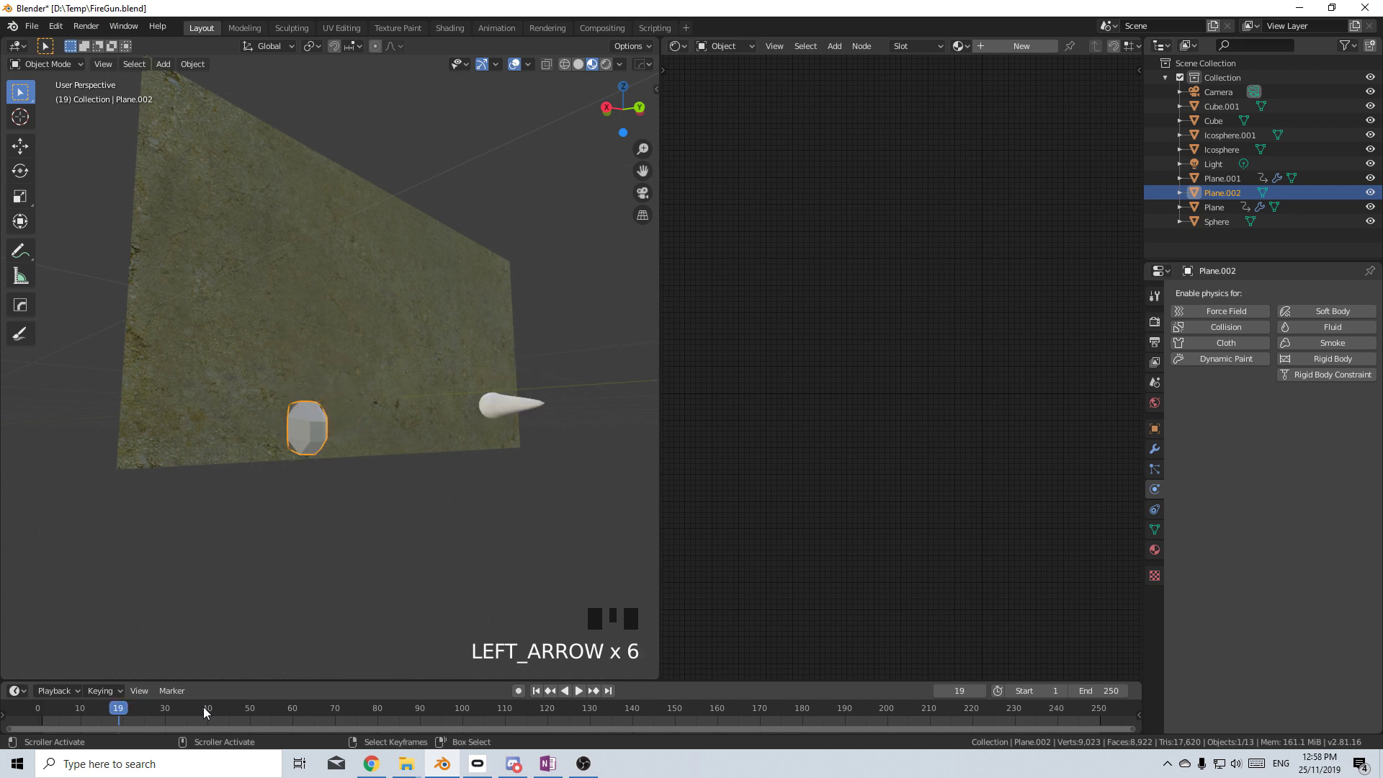
key("Right")
key("Left")
key("Left")
key("Left")
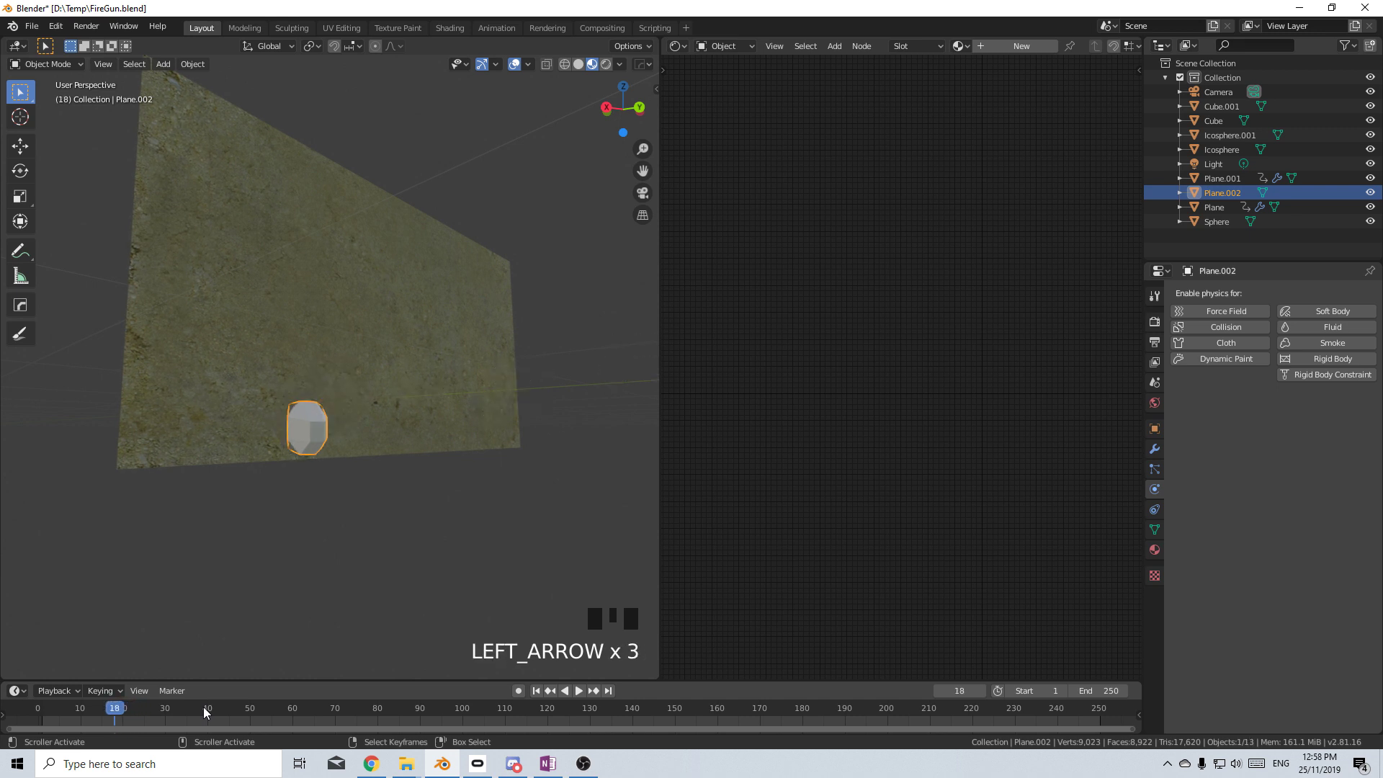
key("Right")
key("Right")
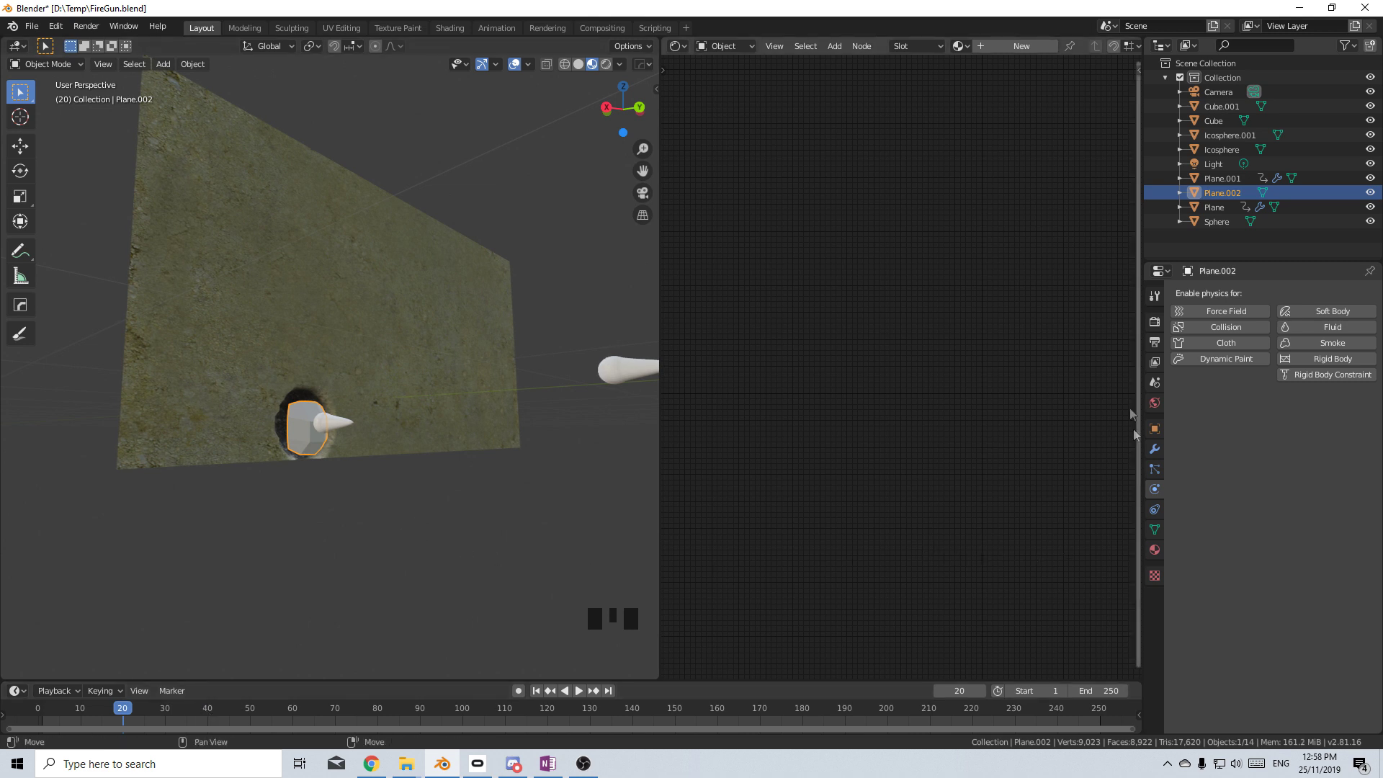
Add a particle system to the rounded plane and set its emission number to 16
left_click(1153, 469)
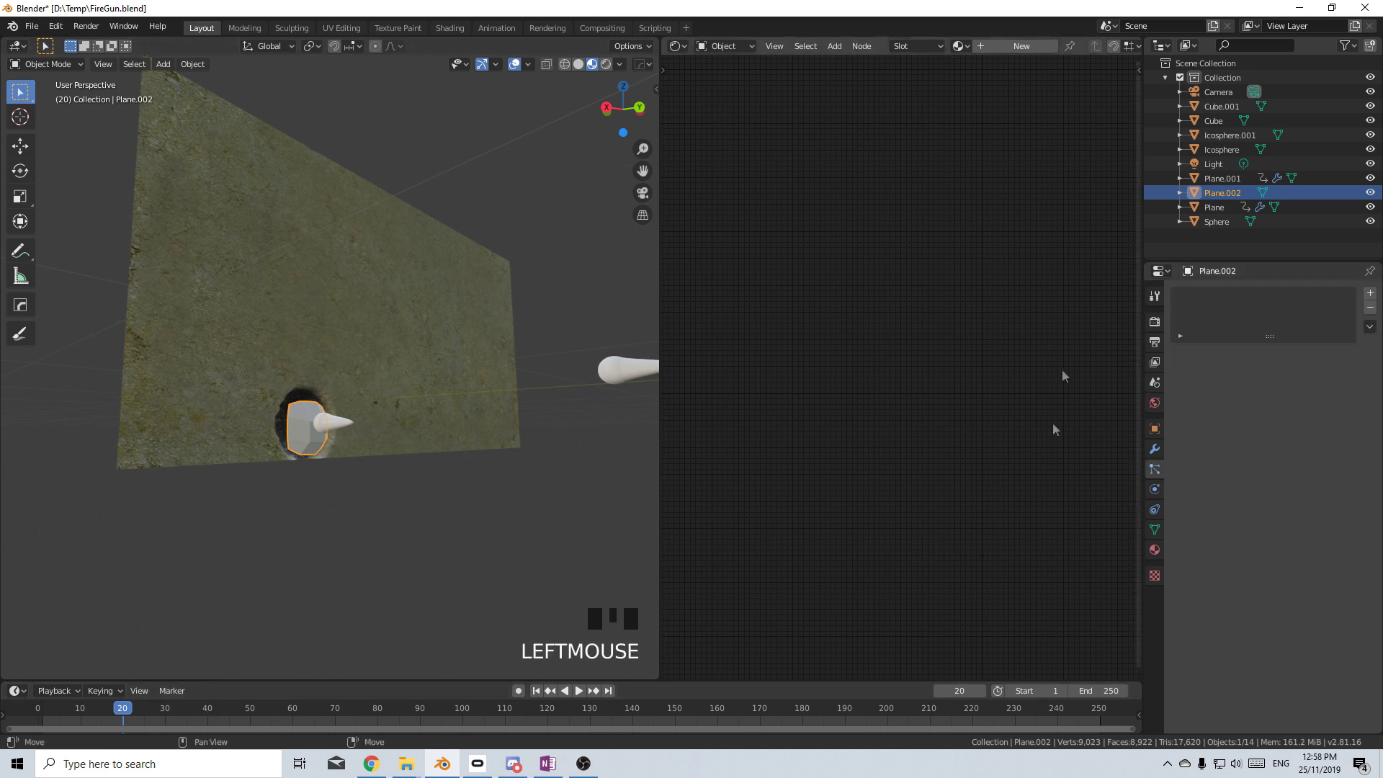
left_click(1371, 296)
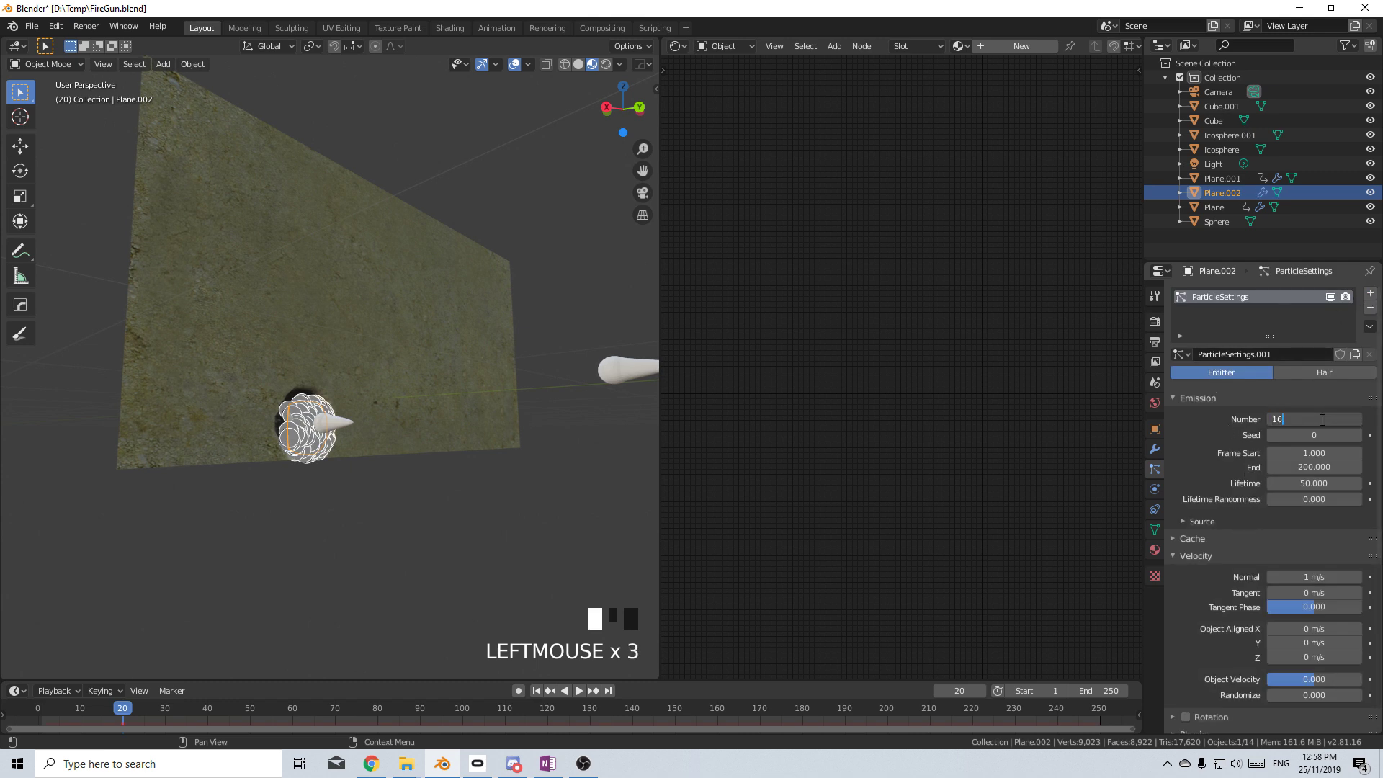
left_click(1321, 420)
type("16")
key("Return")
Set the particle emission's start and end frames to 19 and the lifetime to 250
left_click(1314, 453)
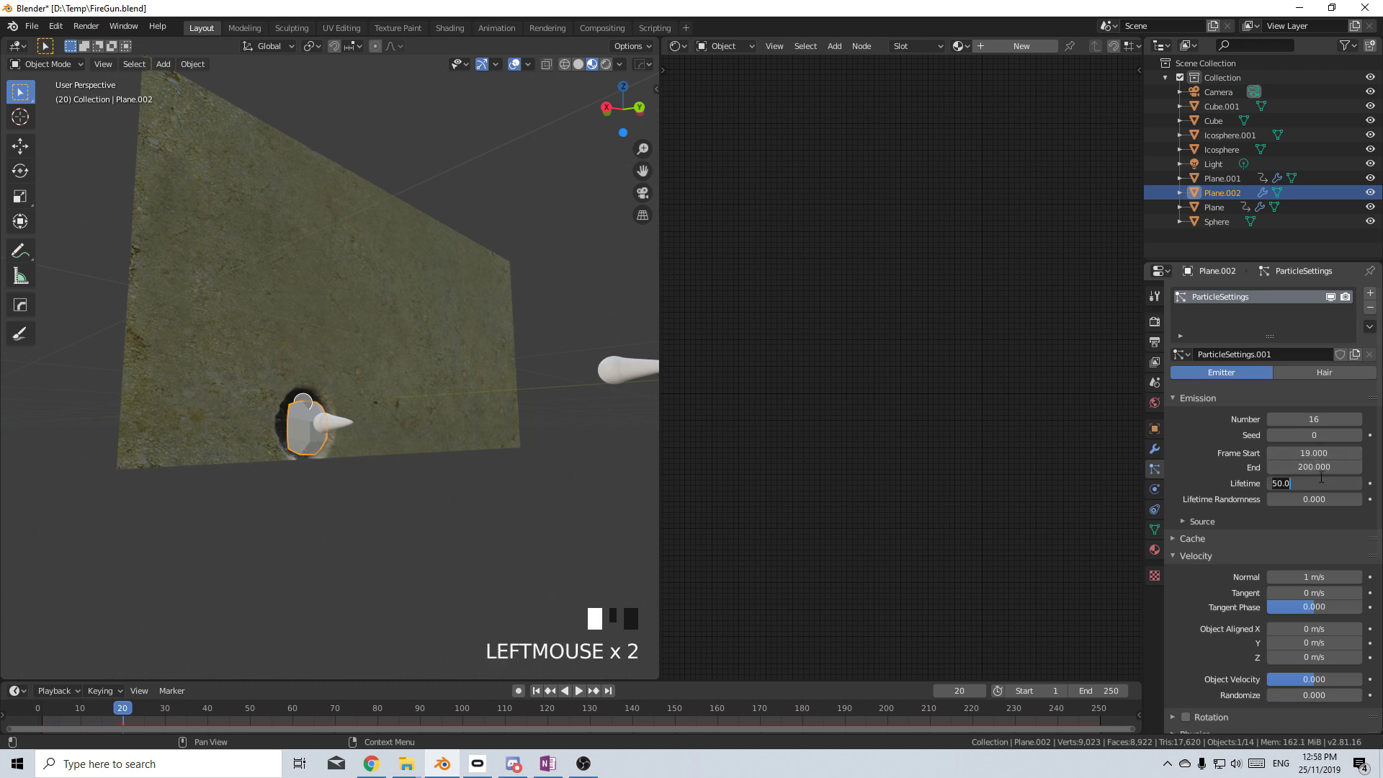
left_click(1321, 470)
type("19")
key("Return")
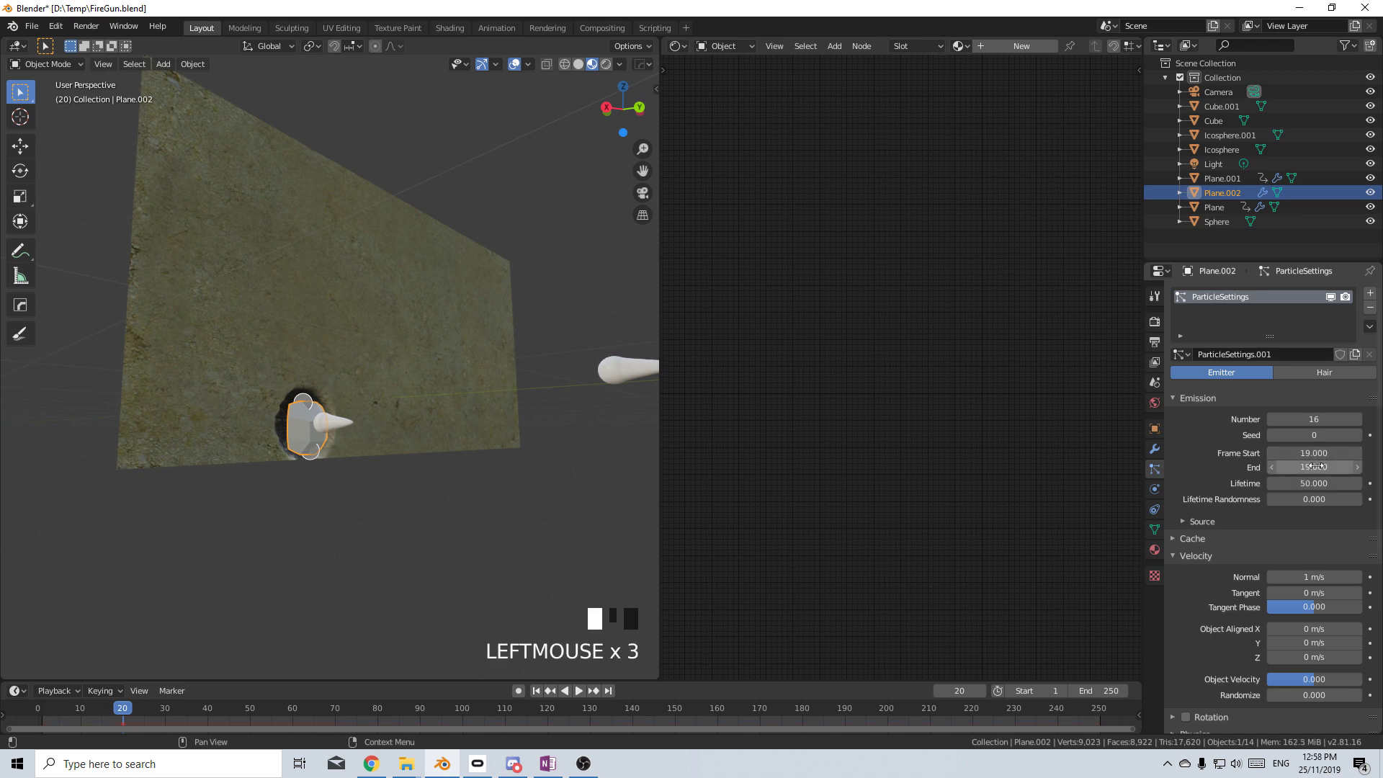
left_click(1314, 483)
type("250")
key("Return")
middle_click_drag(645, 453, 568, 485)
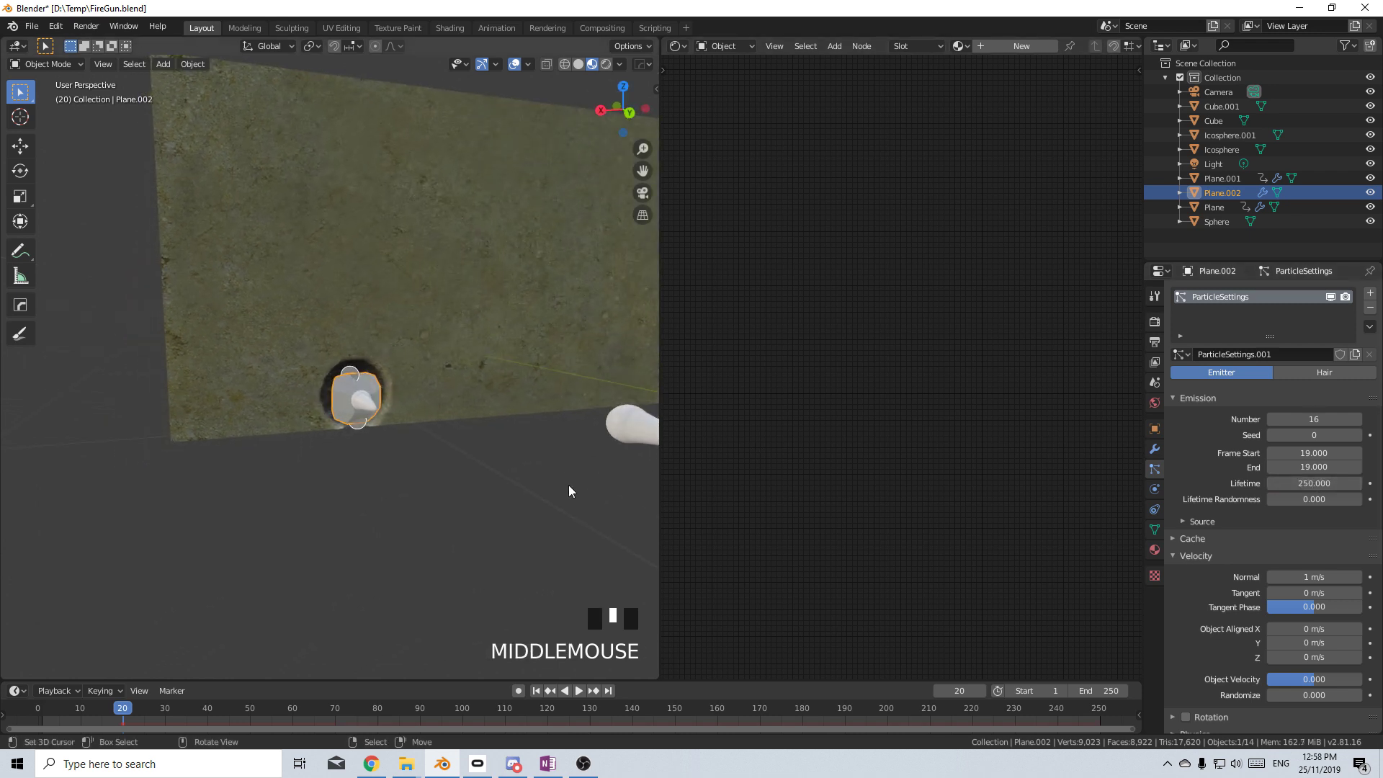
Set the particles' normal velocity to 3 m/s and raise the velocity randomization to 4.880
middle_click_drag(473, 525, 518, 473, "shift")
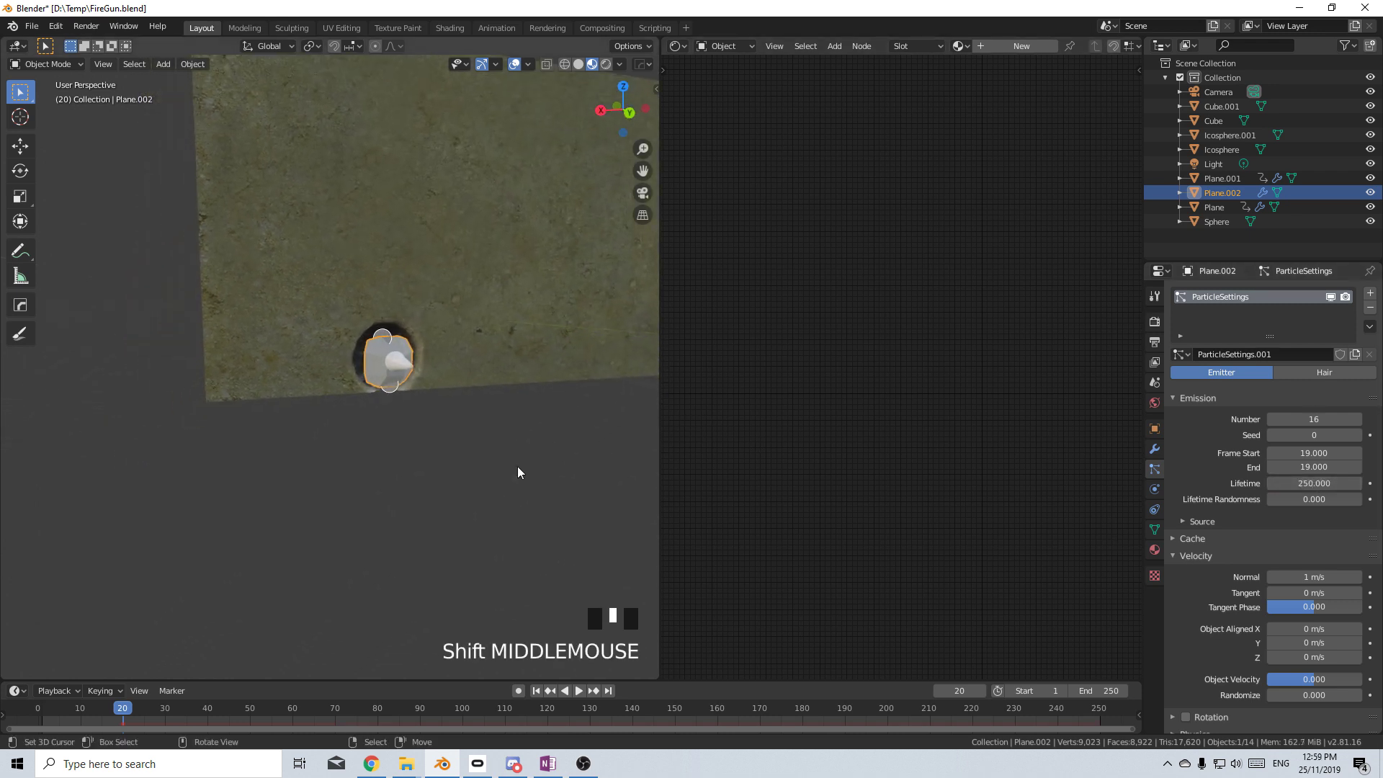
left_click(1318, 578)
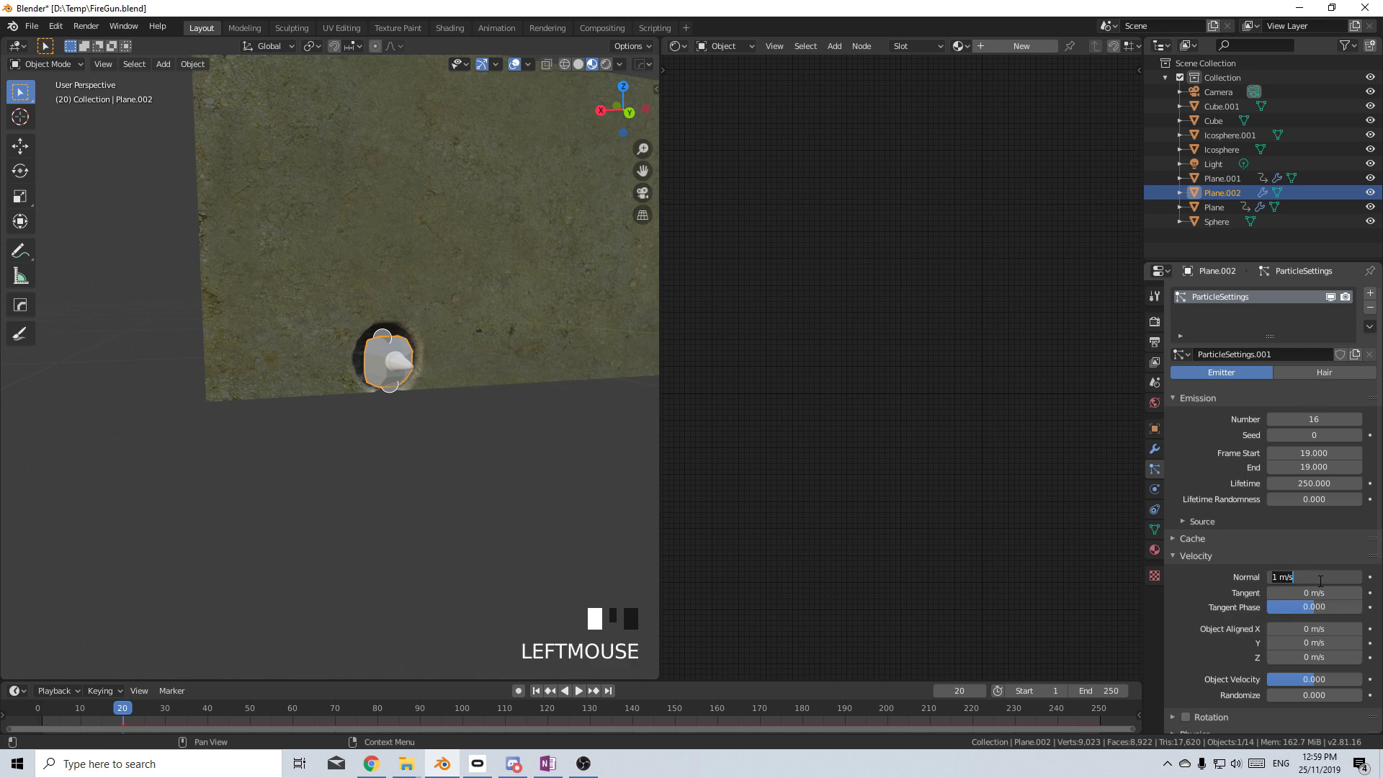
type("3")
key("Return")
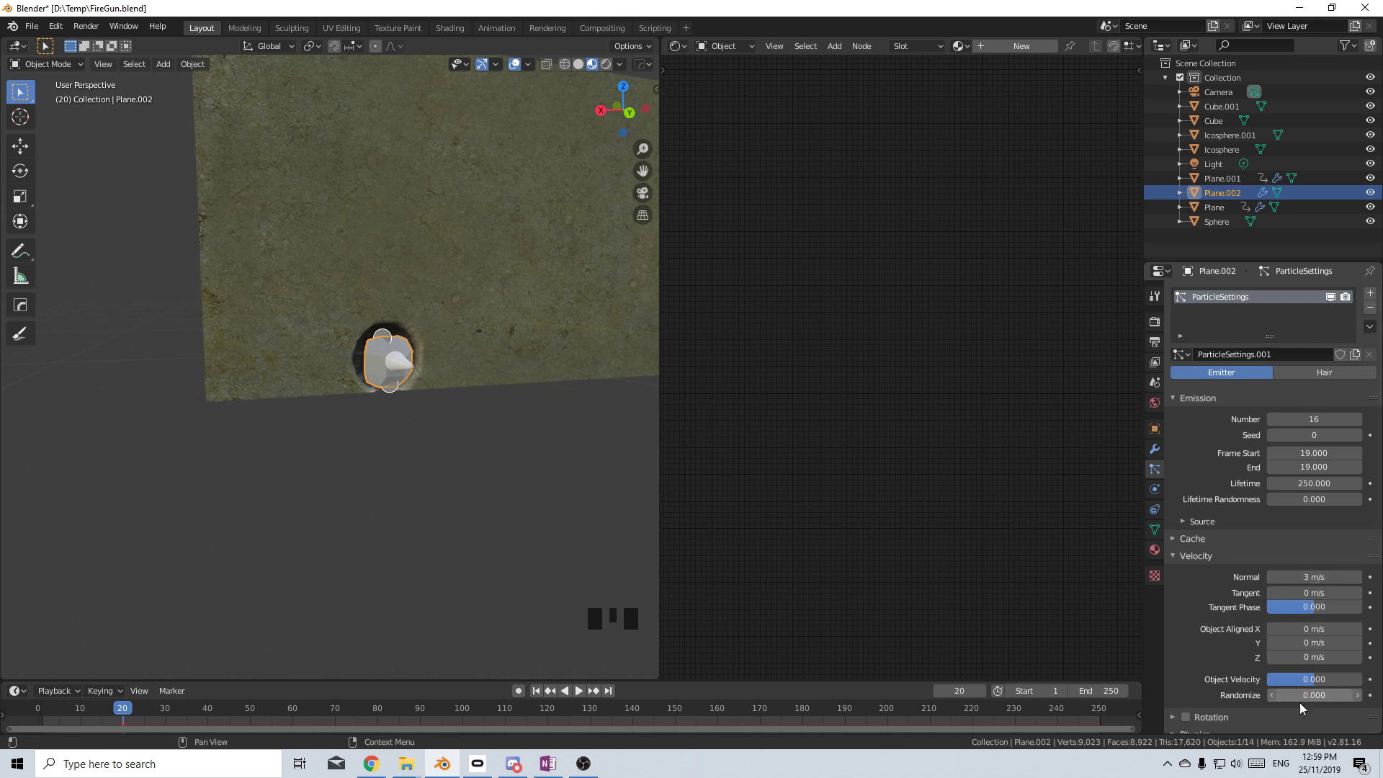
left_click_drag(1304, 696, 1333, 696)
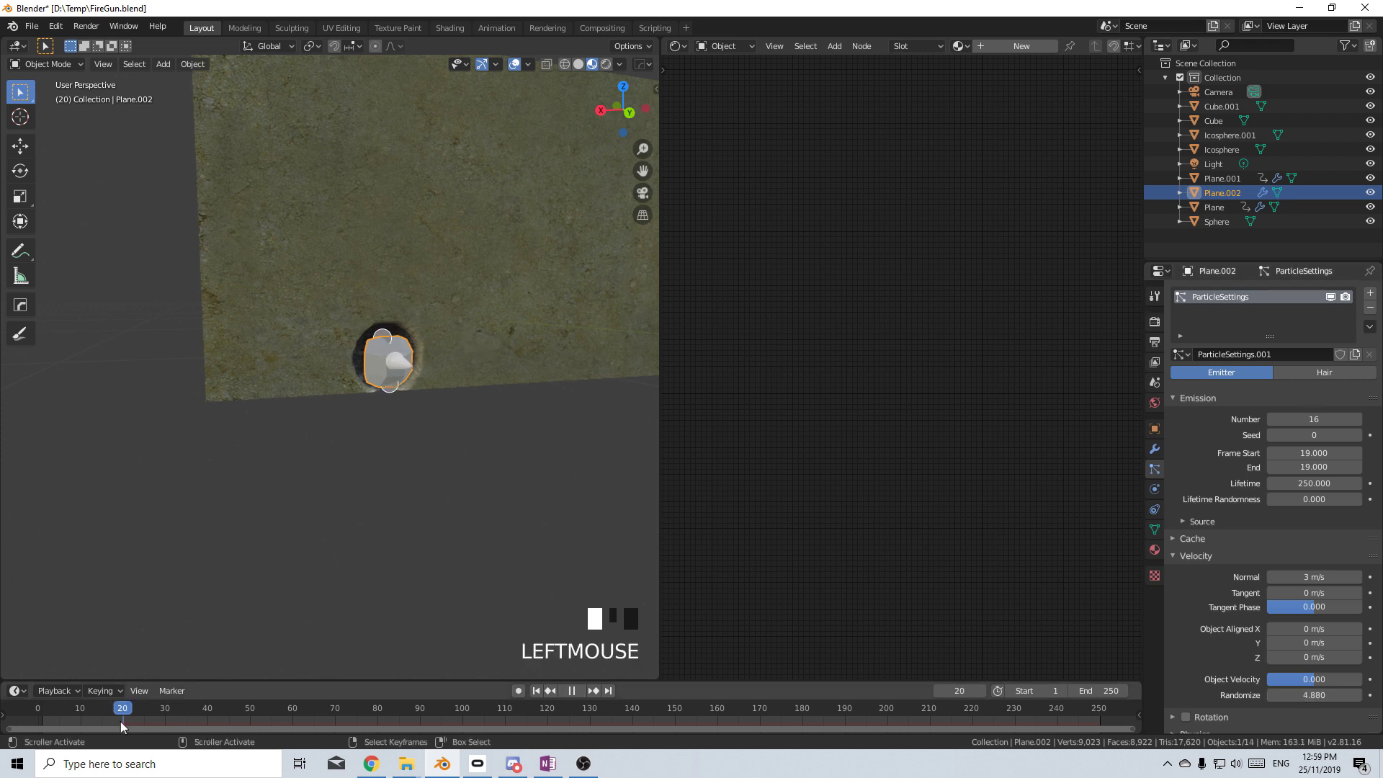
Play and scrub the animation from around frame 19 to examine how the particles scatter from the wall
left_click(112, 724)
left_click(579, 690)
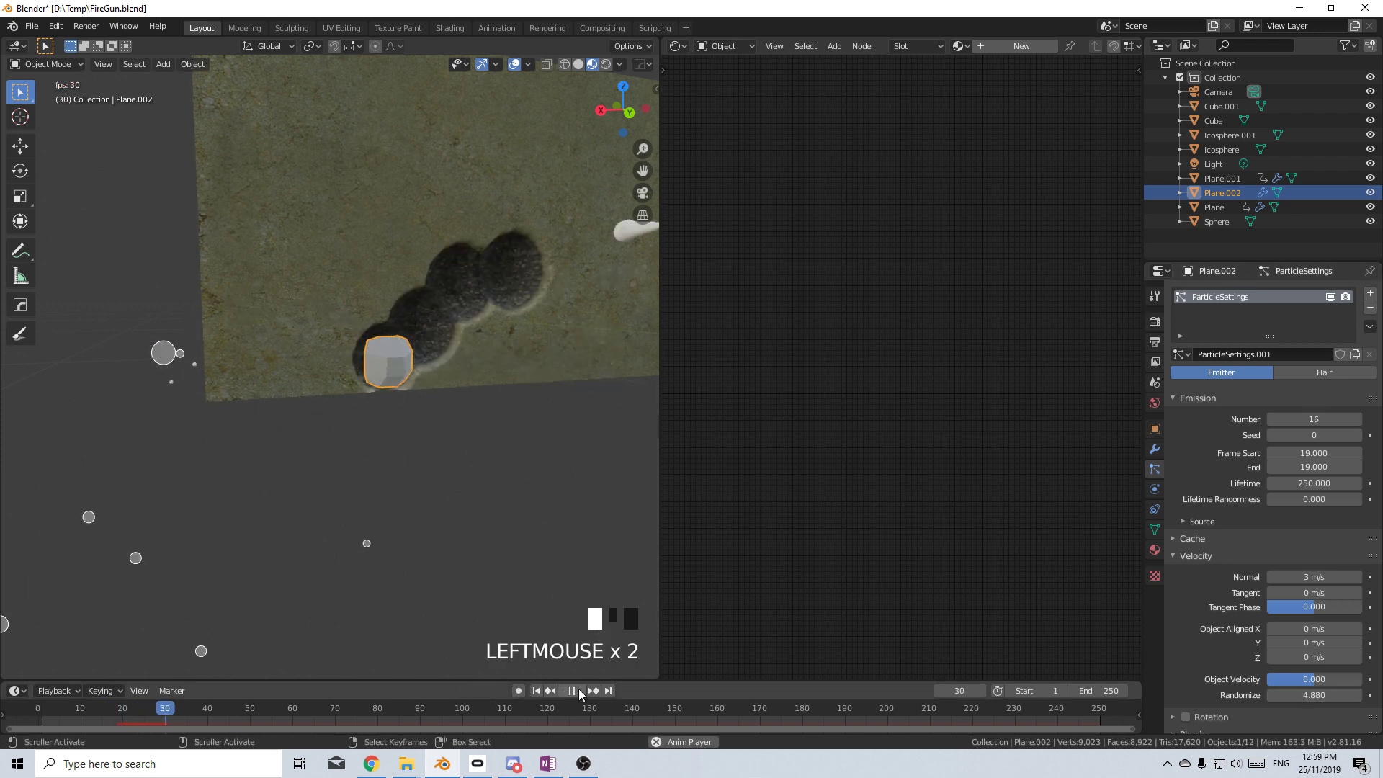
left_click(576, 689)
middle_click_drag(574, 689, 536, 629)
scroll(393, 550, "down", 5)
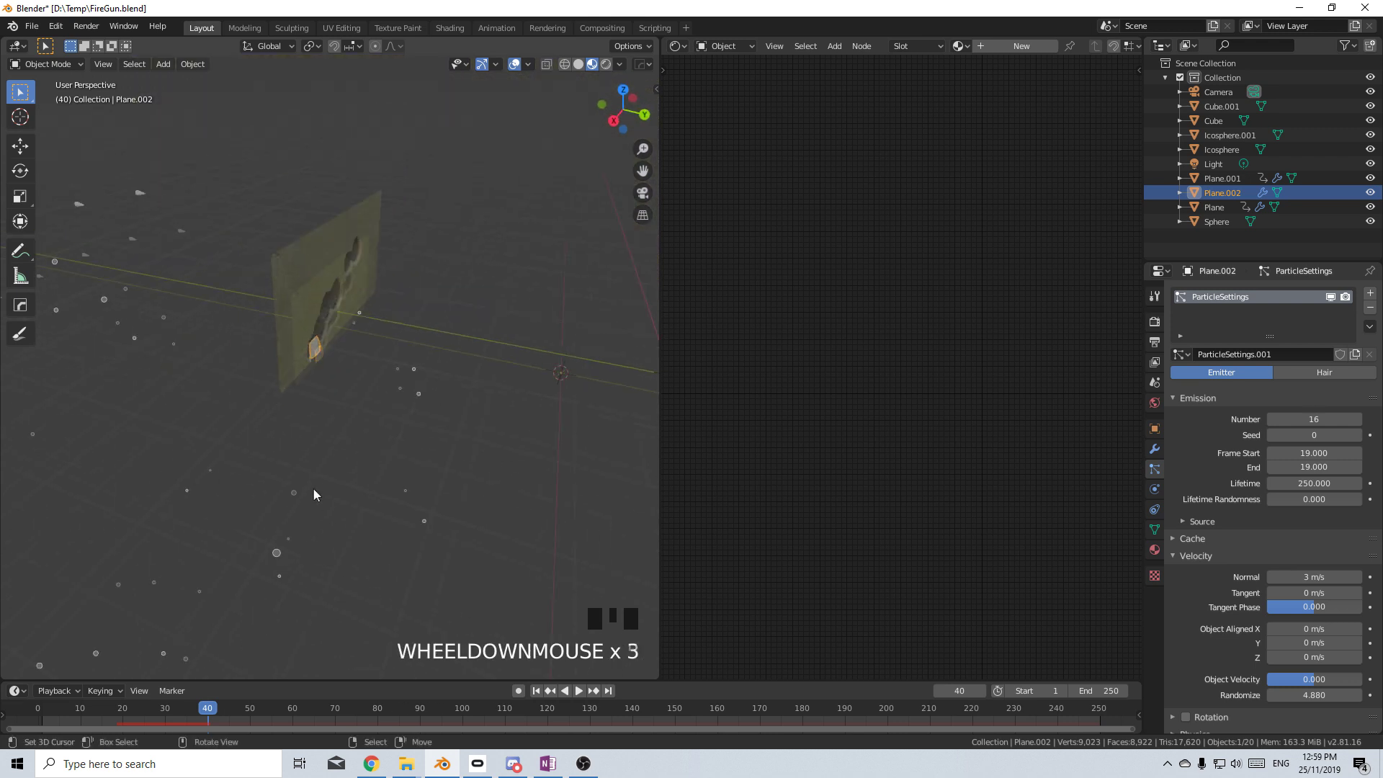
middle_click_drag(313, 487, 331, 447)
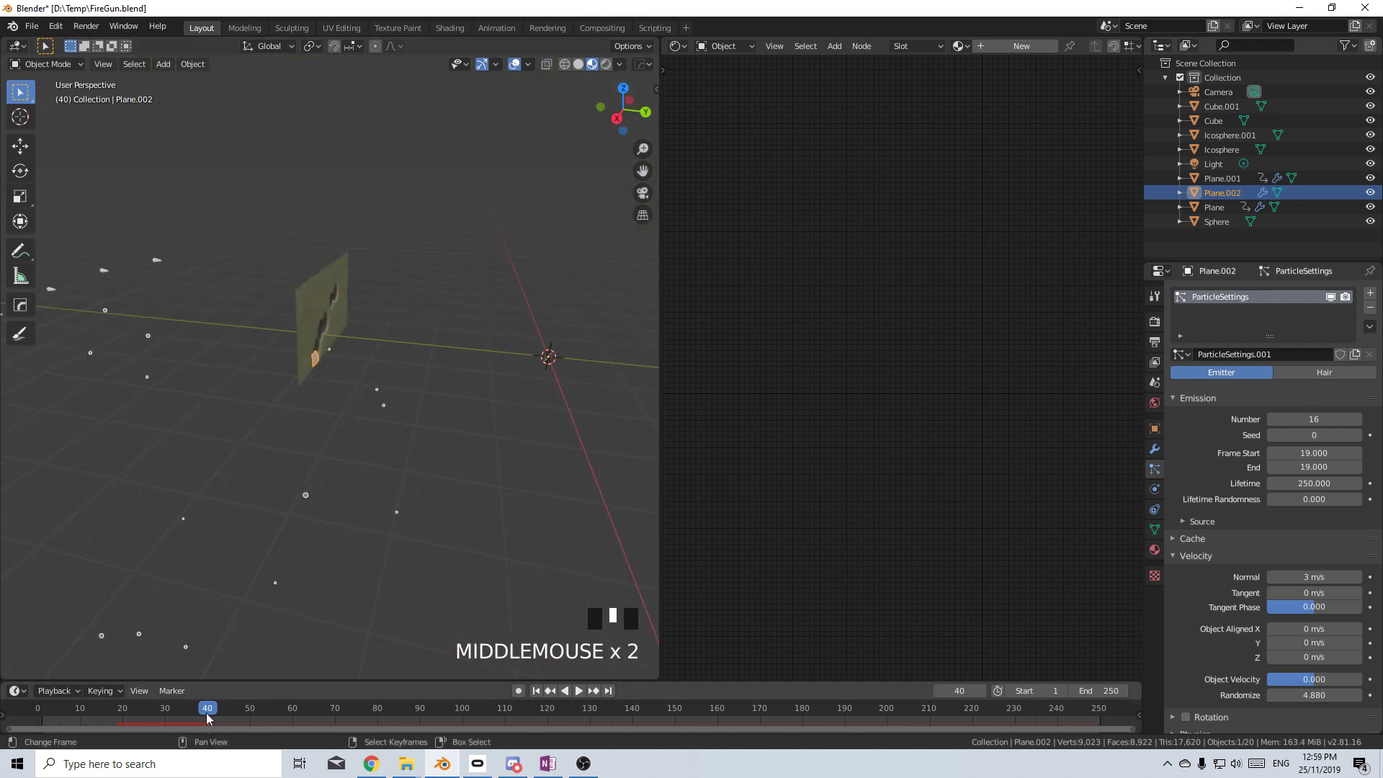
left_click(186, 722)
left_click_drag(160, 717, 118, 720)
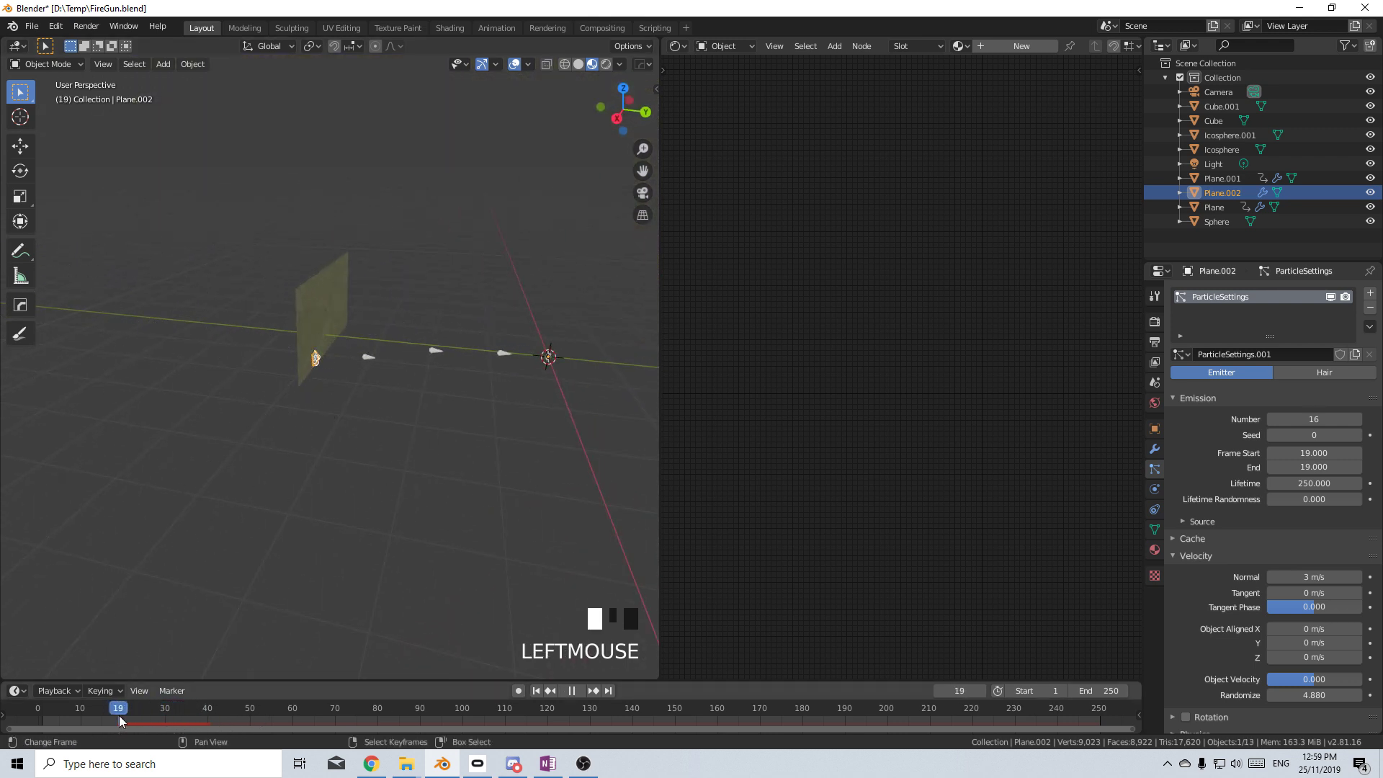
Enter Edit Mode on the emitter plane and expand the 3D viewport over the neighbouring shader editor
middle_click_drag(288, 569, 322, 530, "shift")
key("Tab")
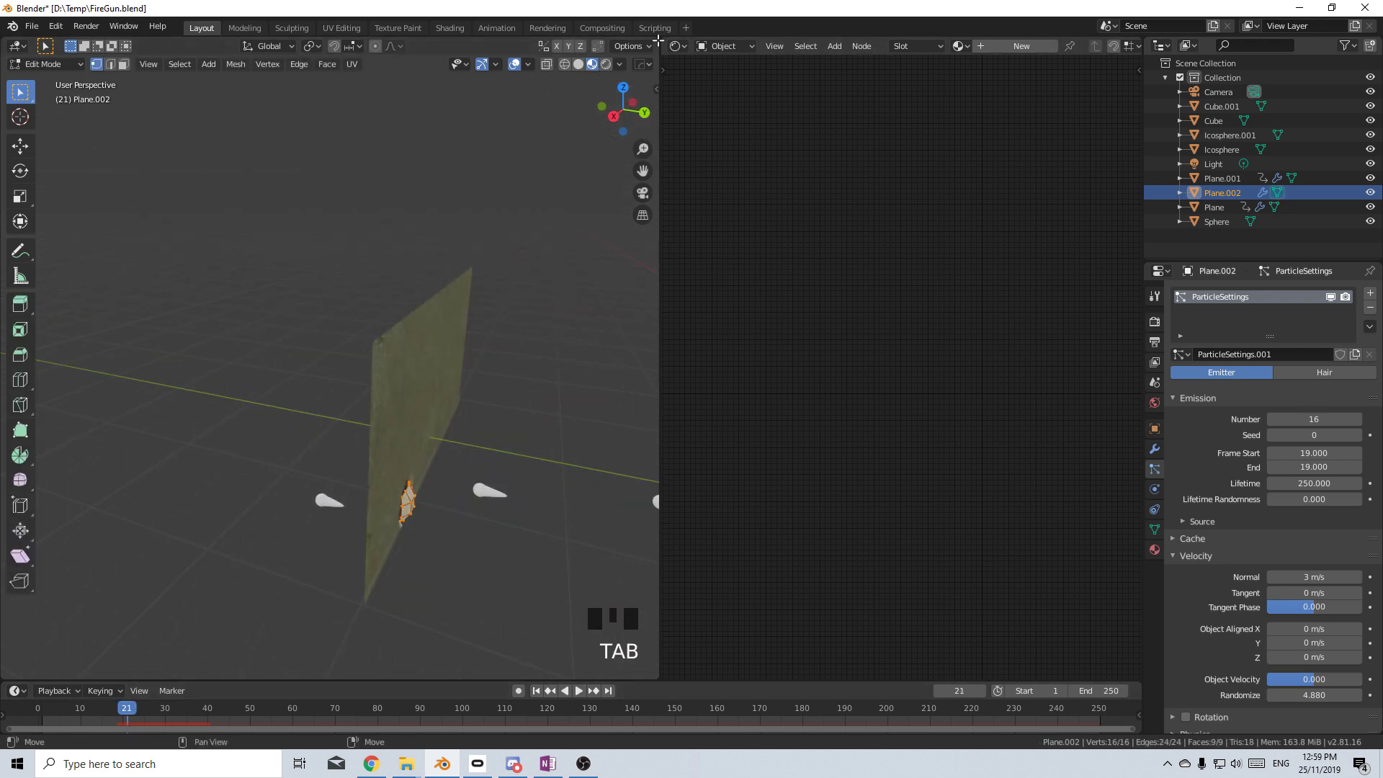
left_click_drag(656, 45, 821, 456)
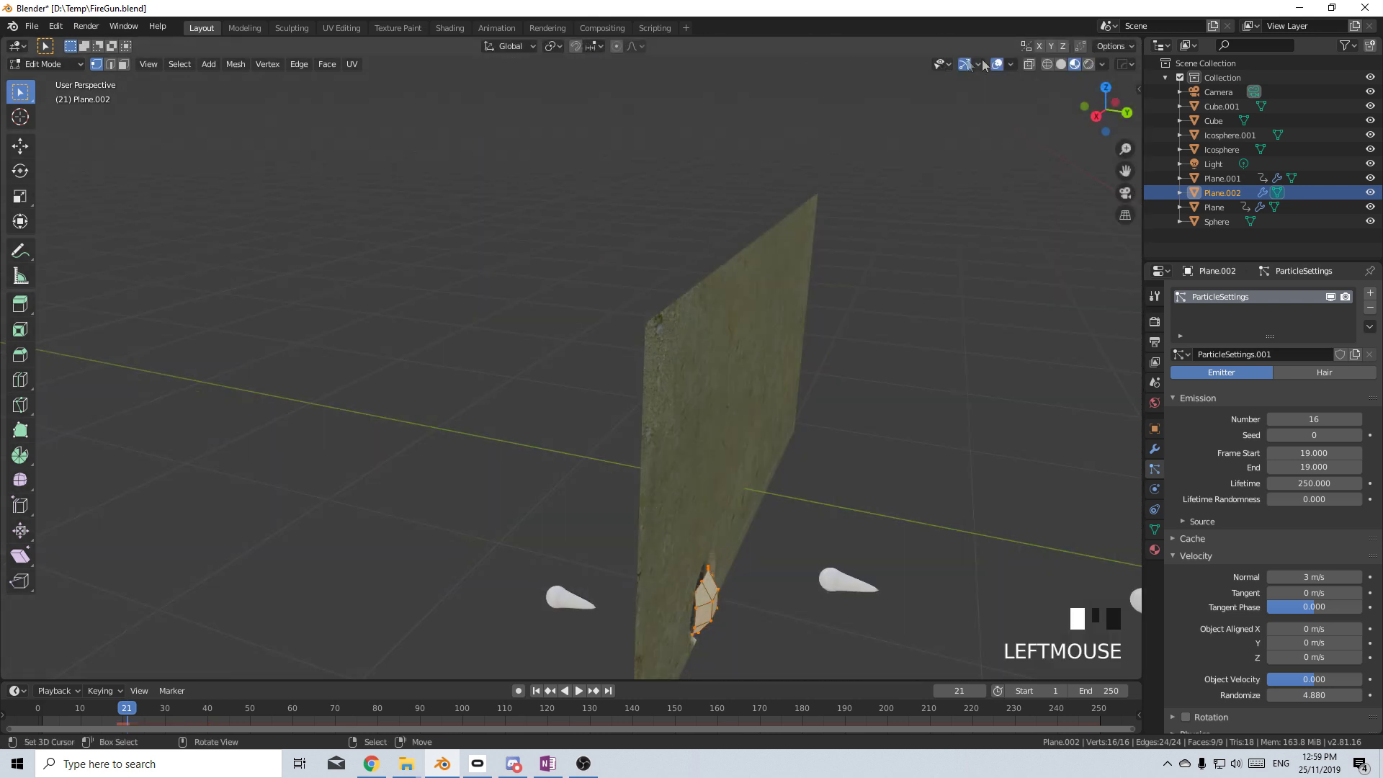
middle_click_drag(1080, 216, 936, 105, "shift")
Display the emitter plane's face normals, recalculate the normals of the whole mesh and return to Object Mode
left_click(1010, 64)
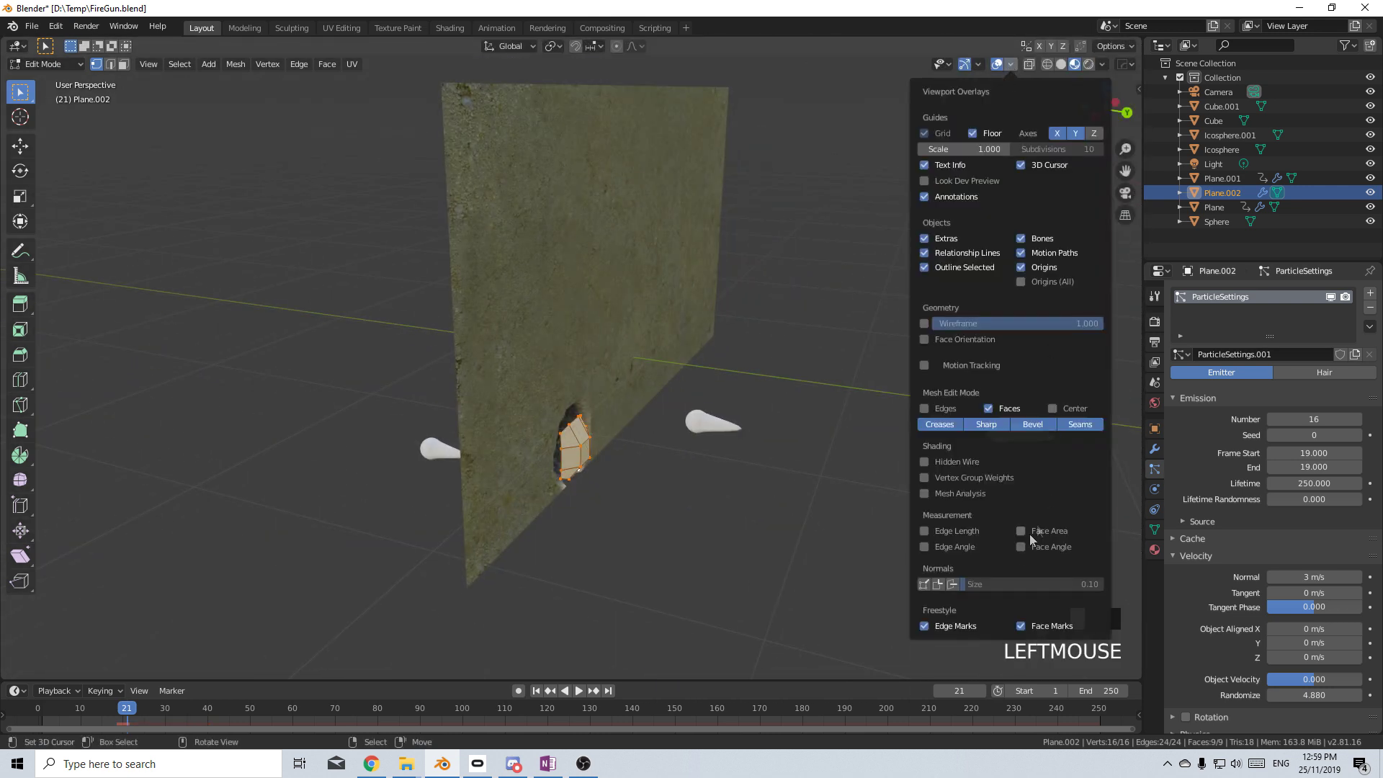
left_click(953, 584)
scroll(638, 554, "up", 2)
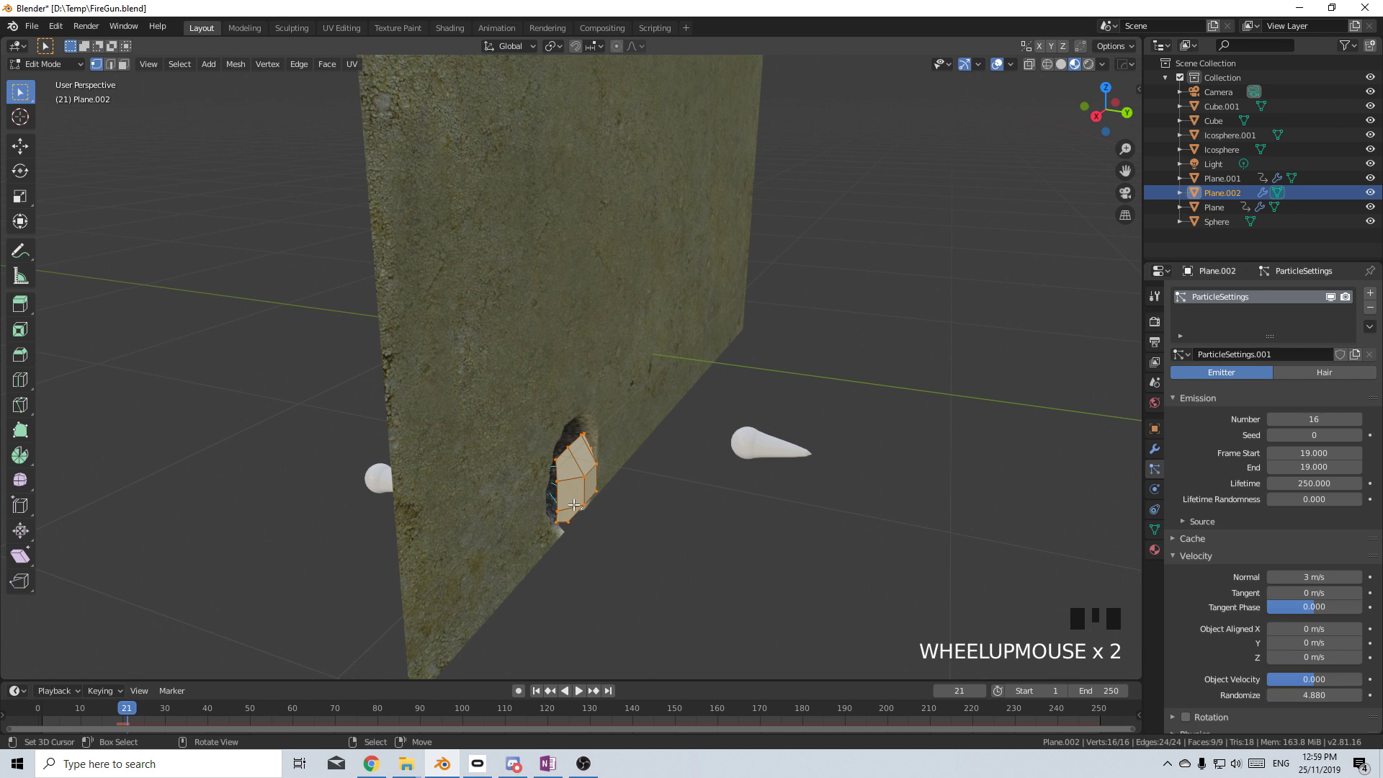
key("shift+n")
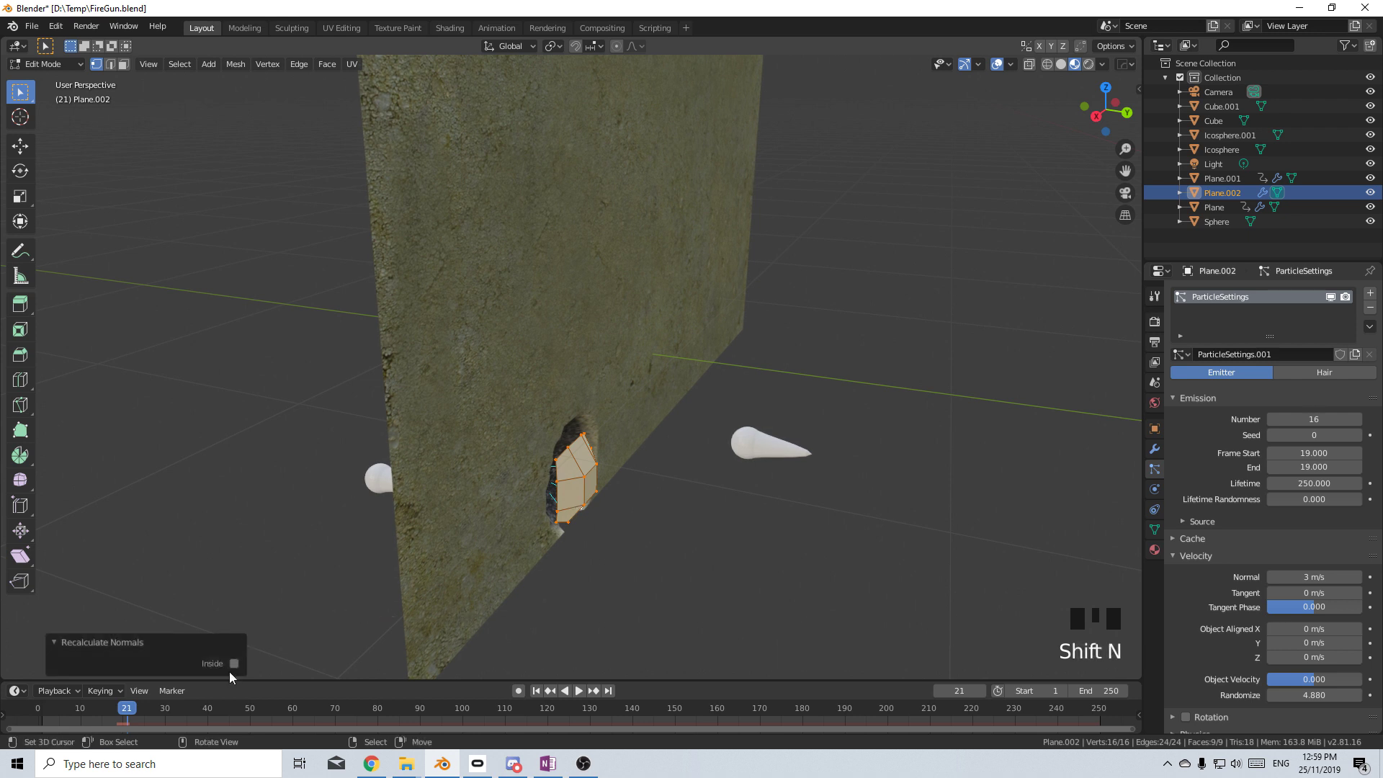
scroll(586, 540, "down", 2)
key("Tab")
Replay and scrub the frames after the impact to examine the particles' direction and spread on both sides of the wall
middle_click_drag(586, 540, 550, 713)
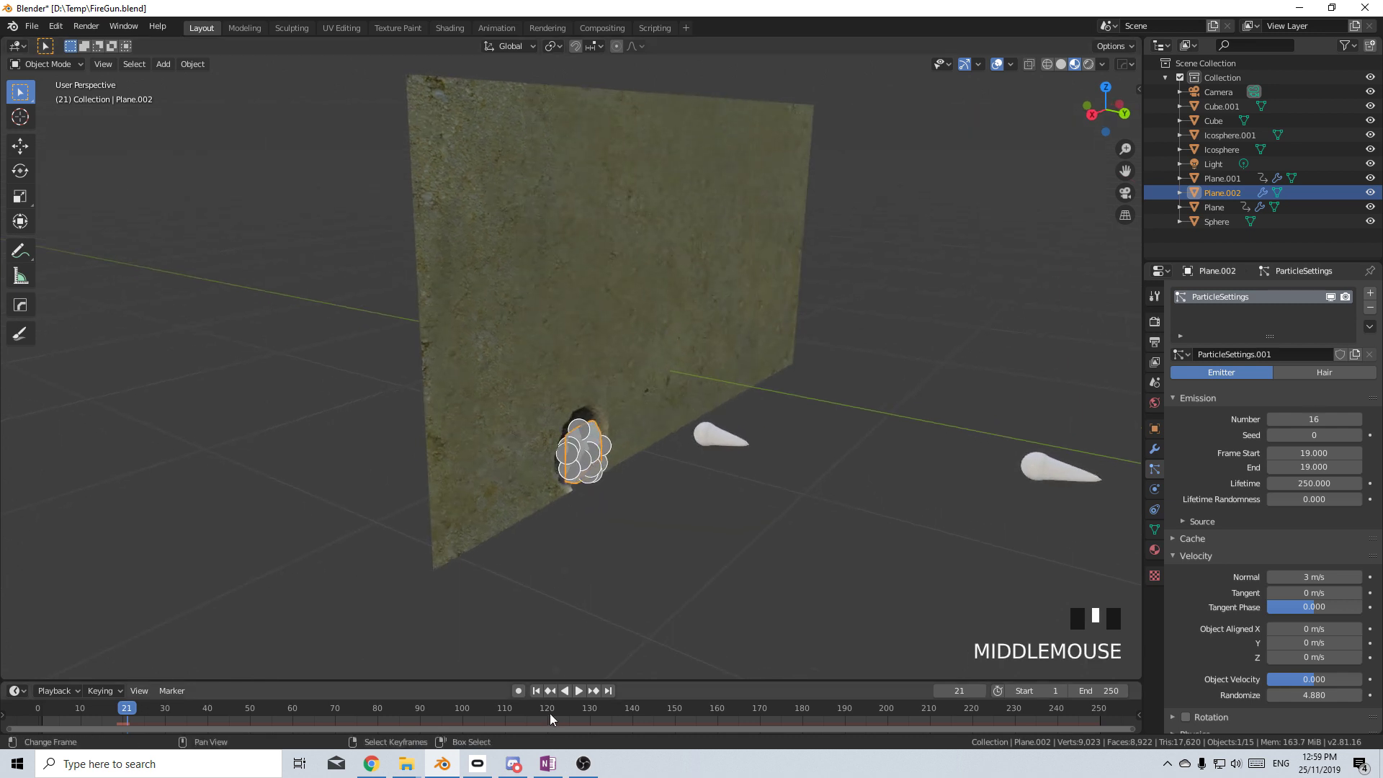
left_click(537, 690)
left_click(579, 690)
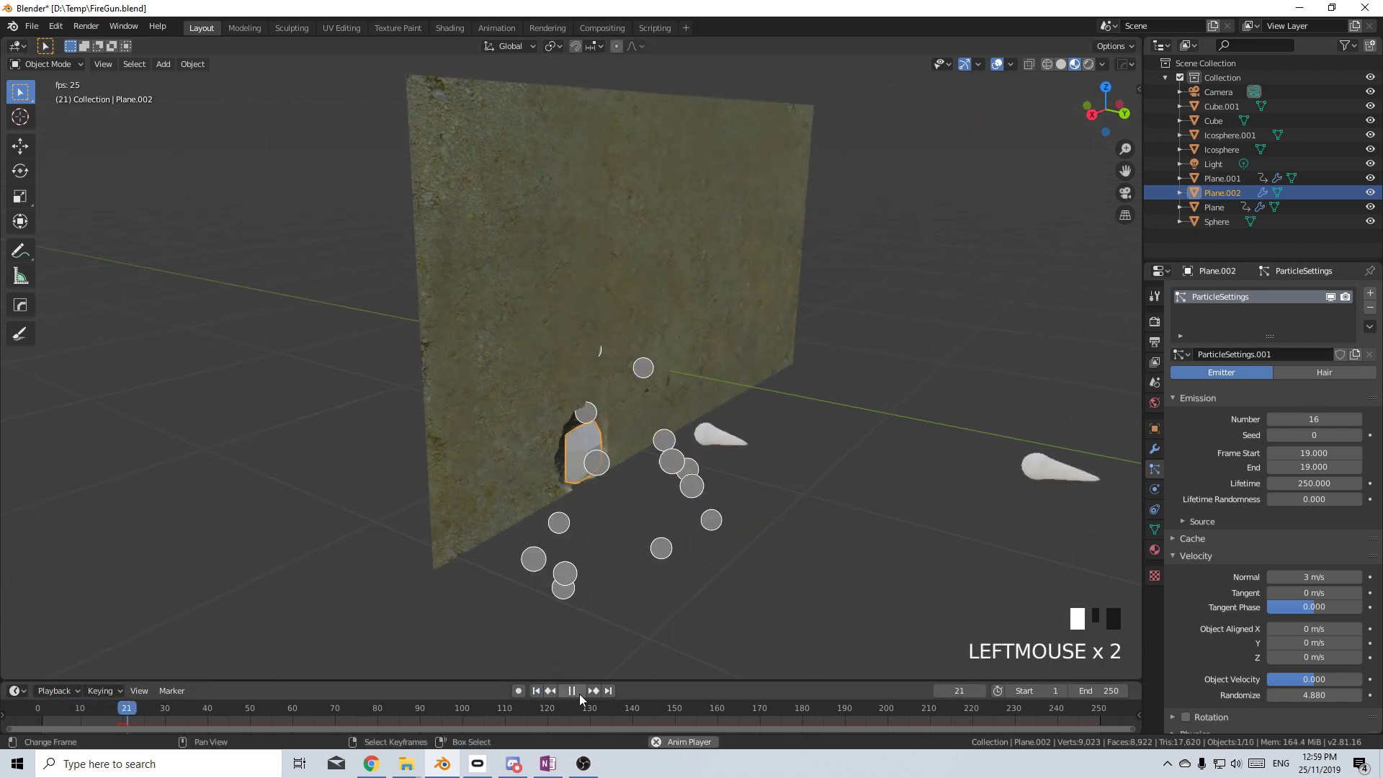
left_click(579, 690)
mouse_move(579, 694)
middle_mouse_down()
mouse_move(651, 536)
mouse_move(707, 508)
mouse_move(555, 702)
middle_mouse_up()
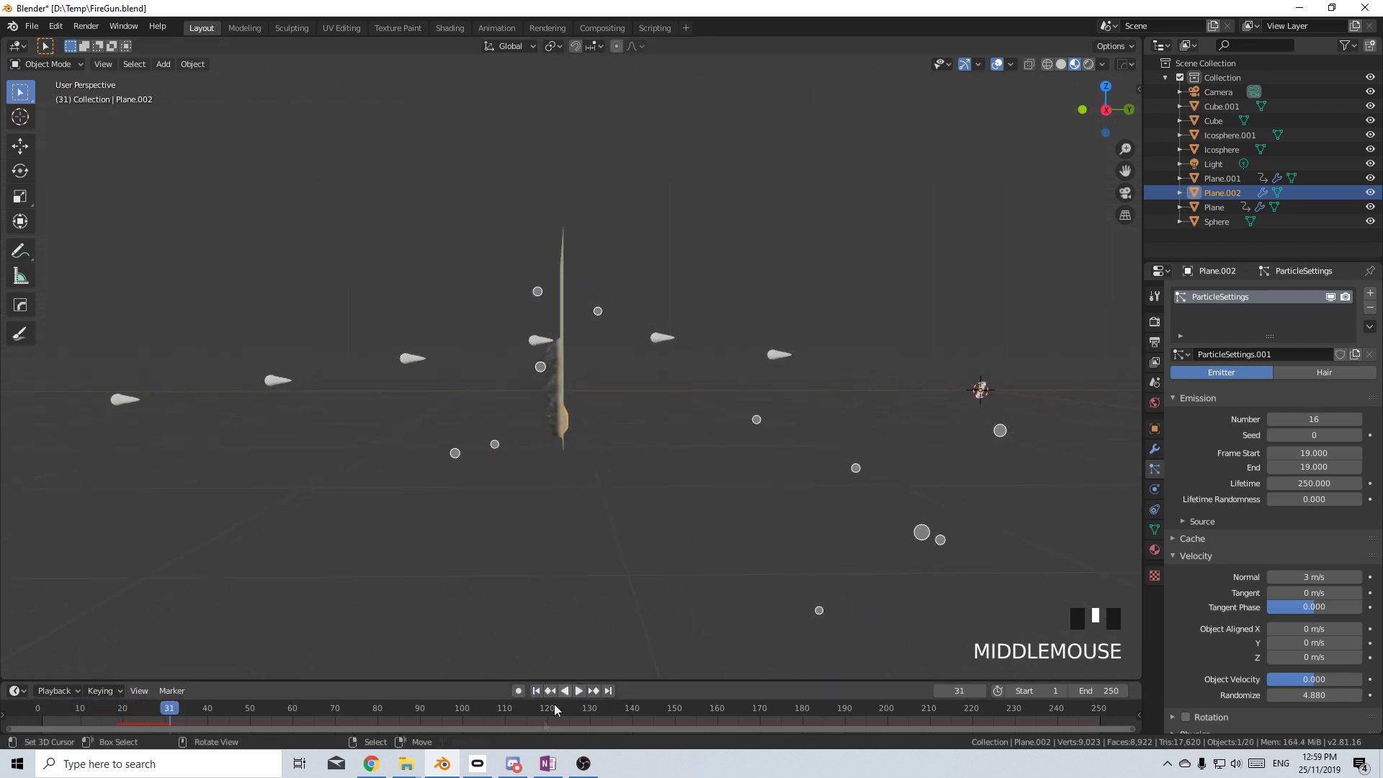
left_click_drag(192, 729, 132, 719)
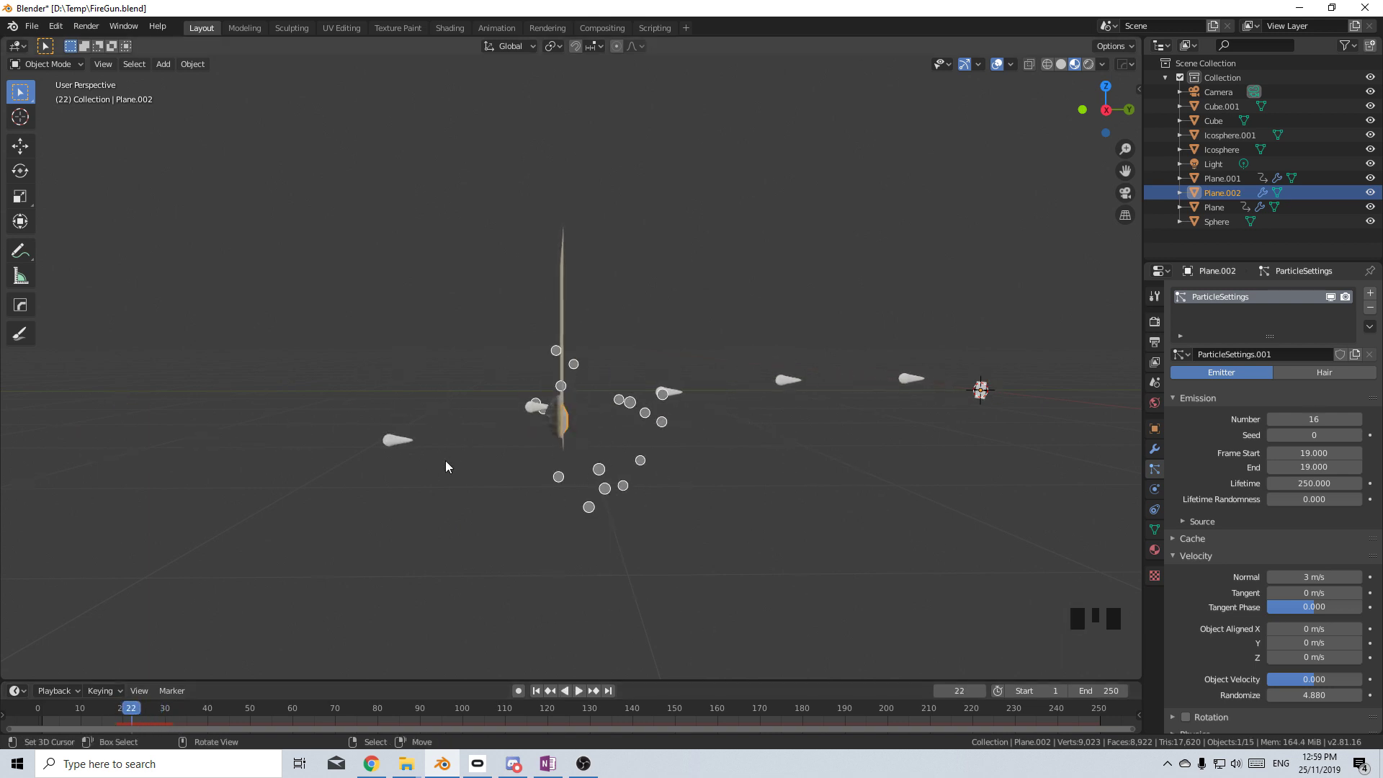
middle_click_drag(445, 460, 534, 417)
scroll(606, 481, "up", 1)
middle_click_drag(621, 481, 601, 509)
left_click_drag(131, 718, 140, 719)
mouse_move(493, 576)
middle_mouse_down()
mouse_move(488, 560)
mouse_move(504, 569)
middle_mouse_up()
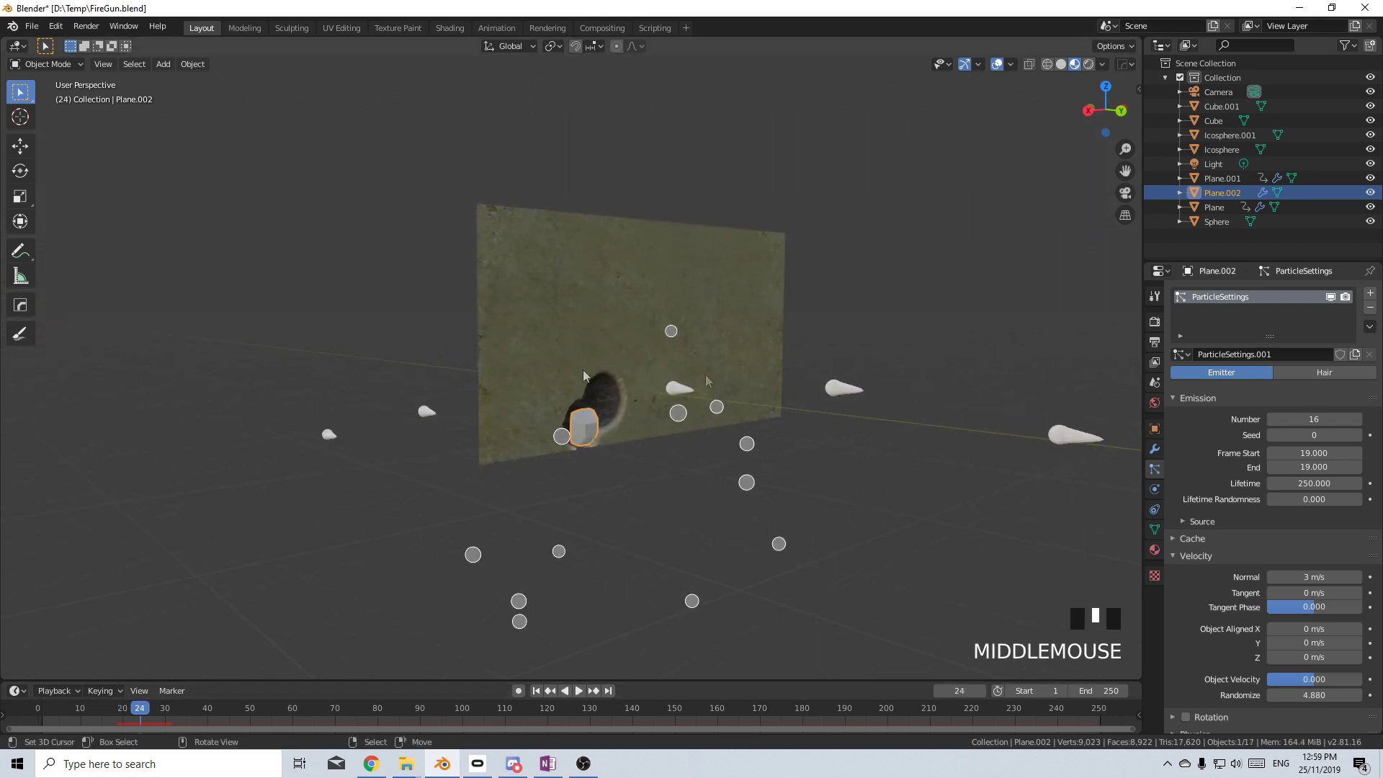
Set the particles' normal velocity to 1 m/s, check the spread around frame 26, and set the emission number to 32
left_click(1314, 577)
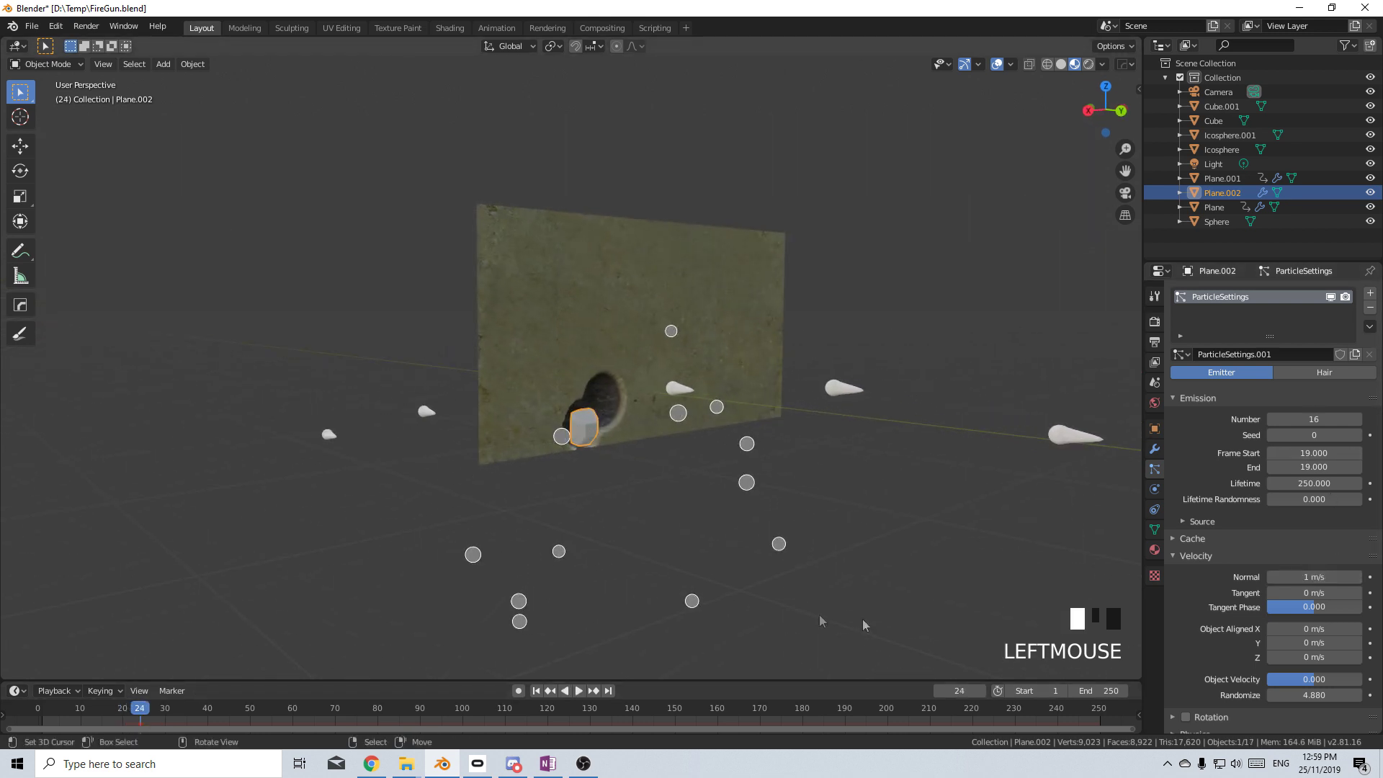
double_click(124, 721)
left_click_drag(124, 720, 149, 721)
middle_click_drag(358, 614, 668, 522)
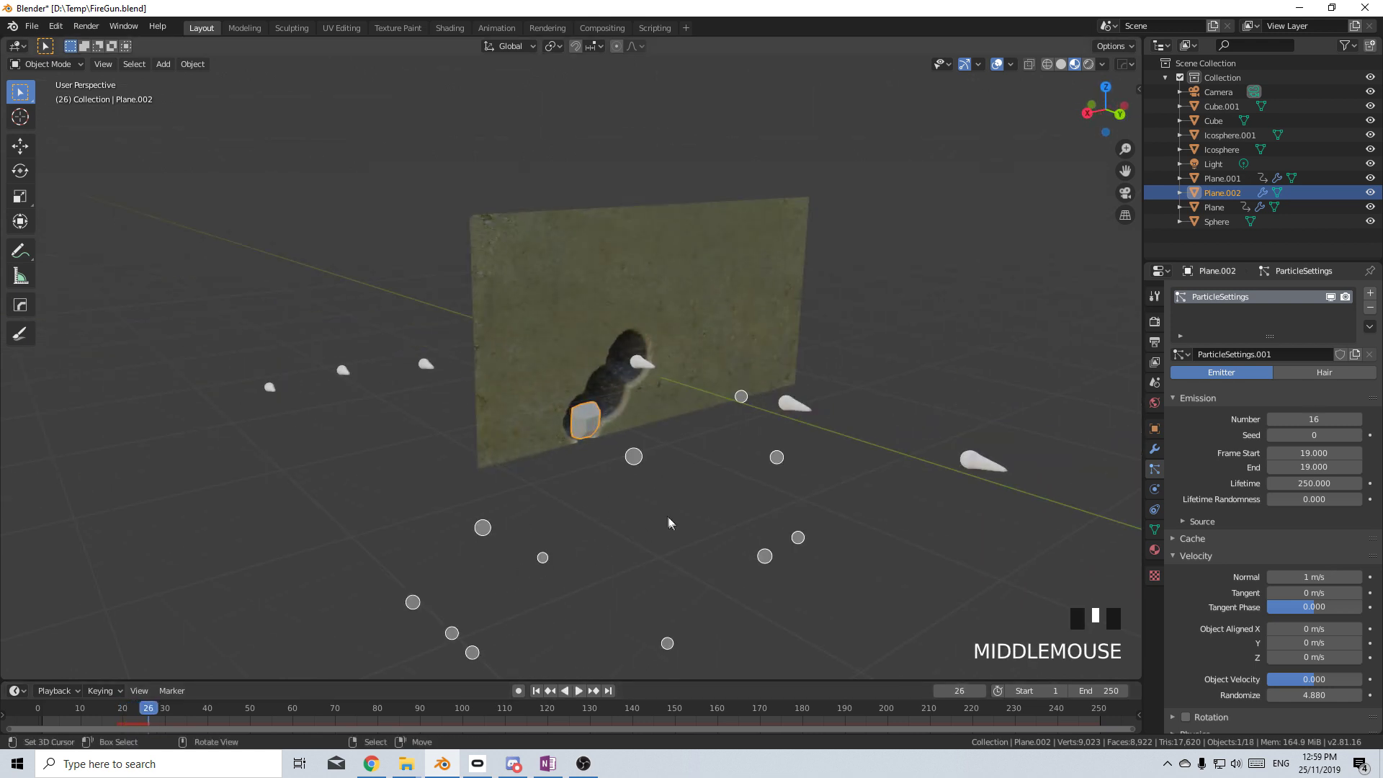
left_click(1312, 418)
key("Return")
Change the particle system's rendering type from Halo to Collection
scroll(1109, 504, "down", 6)
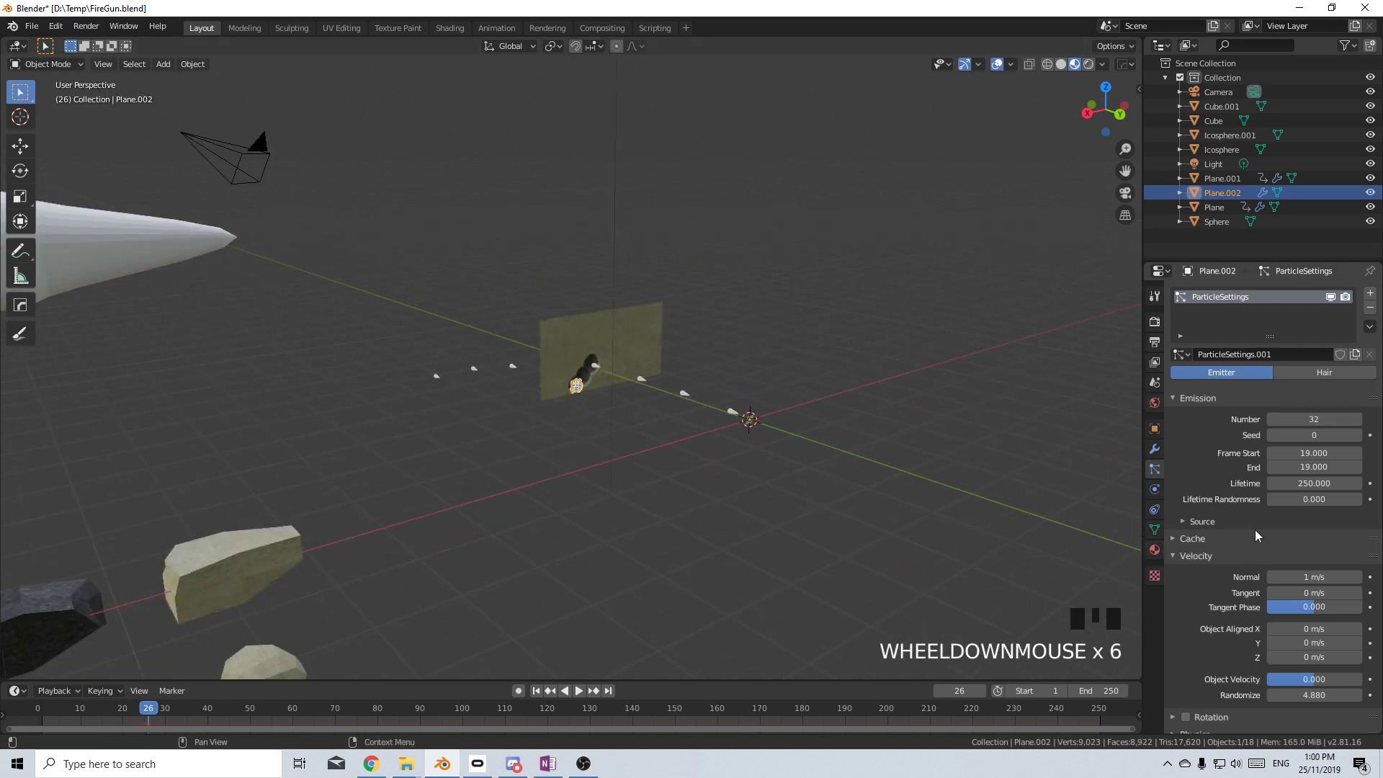
scroll(1253, 541, "down", 8)
scroll(613, 490, "up", 7)
scroll(614, 494, "up", 1)
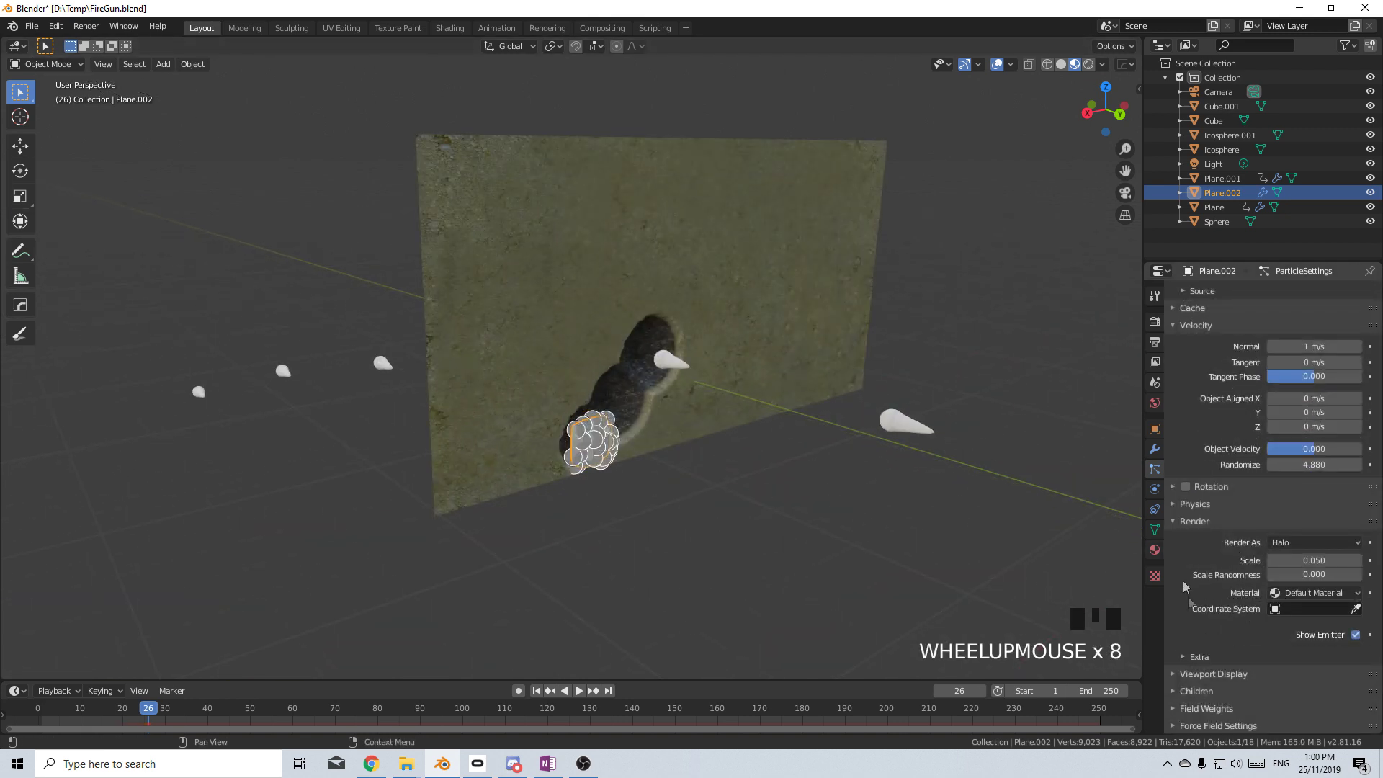
left_click(1307, 543)
left_click(1328, 622)
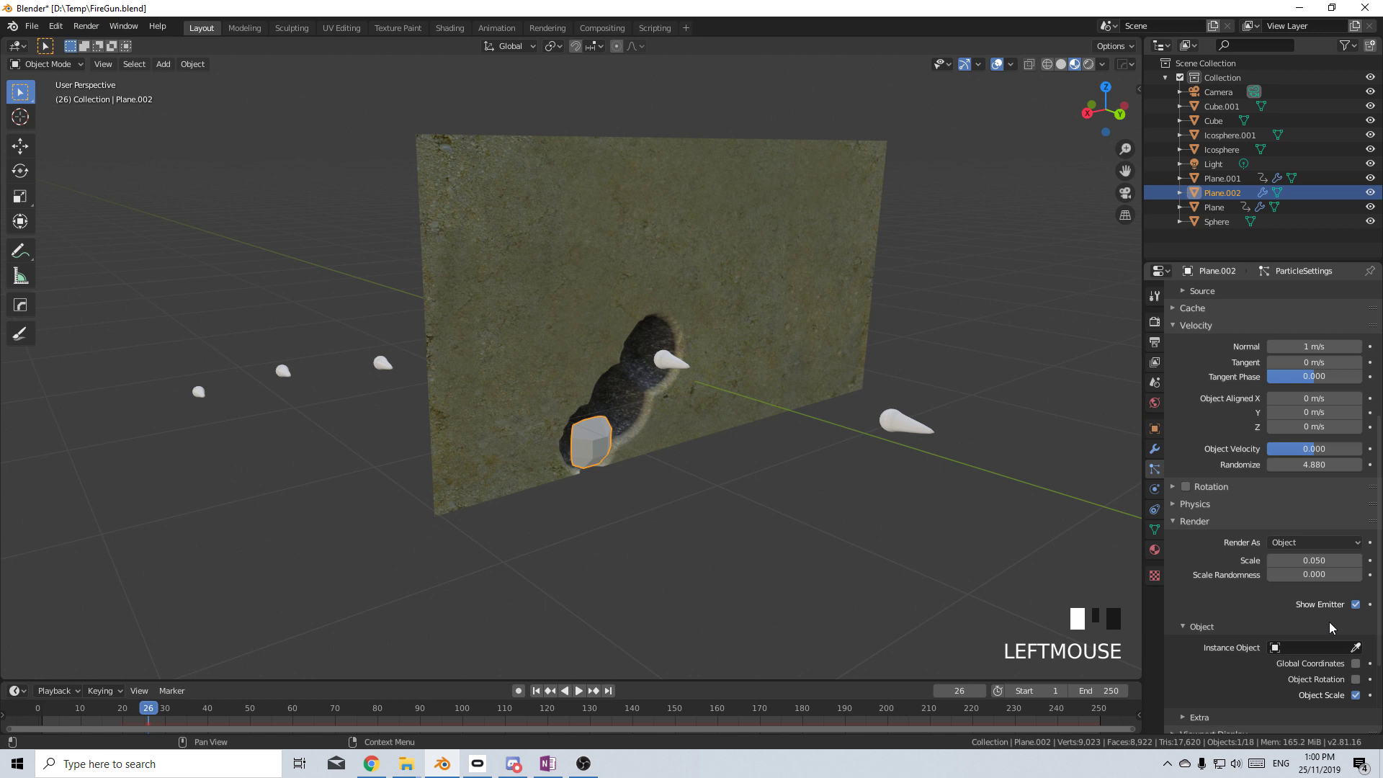
left_click(1311, 542)
left_click(1303, 638)
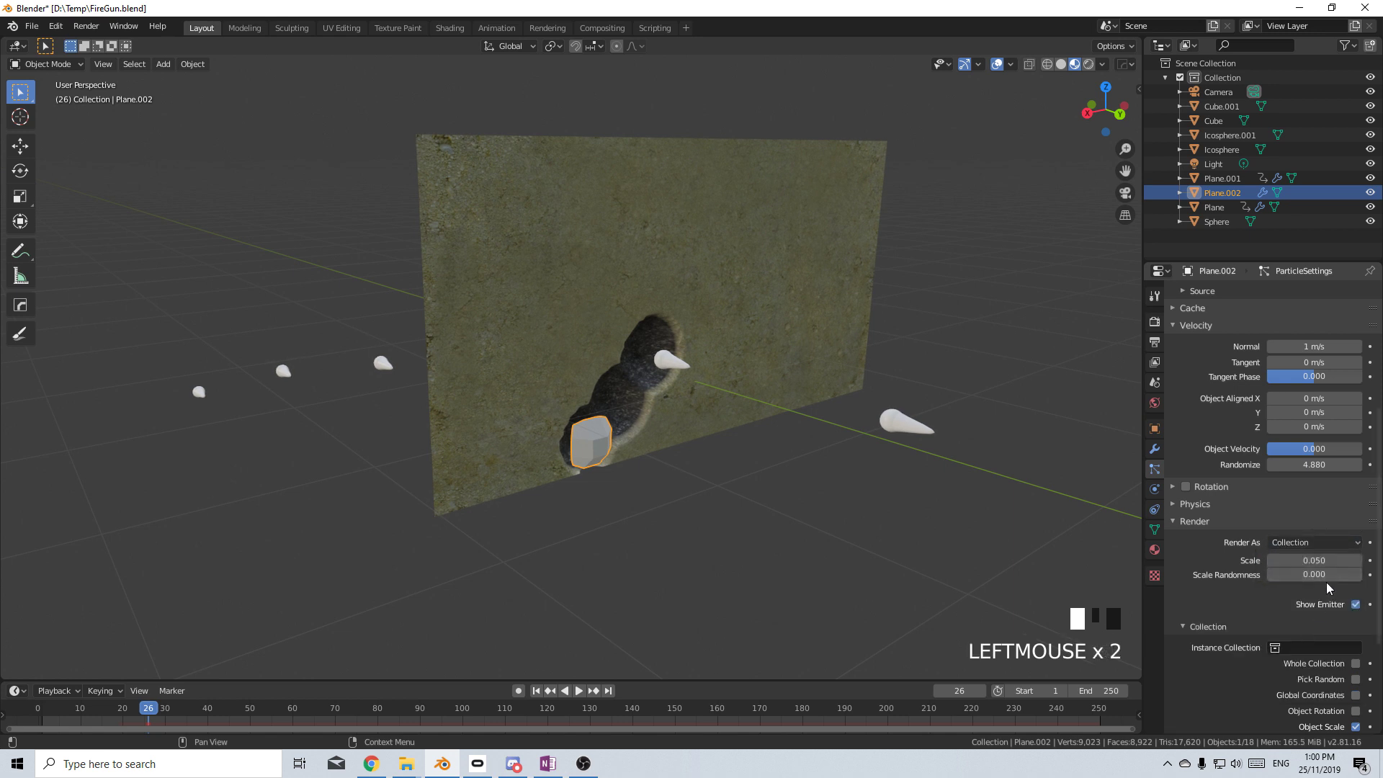
Choose the Rocks collection as the particles' instance collection
left_click(1186, 625)
left_click(1186, 626)
left_click(1312, 647)
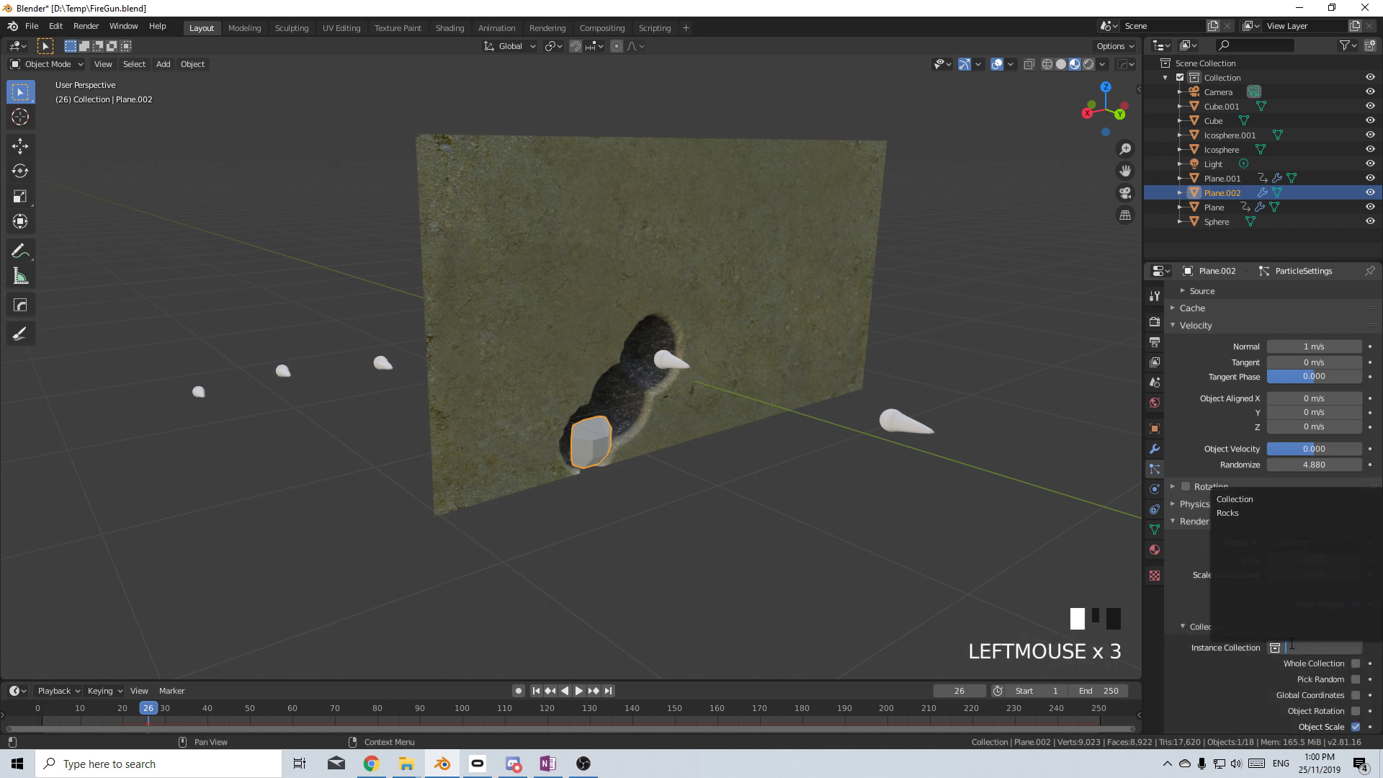
left_click(1261, 515)
Play the animation and scrub back to frame 20 to examine the rocks flying out of the bullet hole
scroll(778, 593, "down", 7)
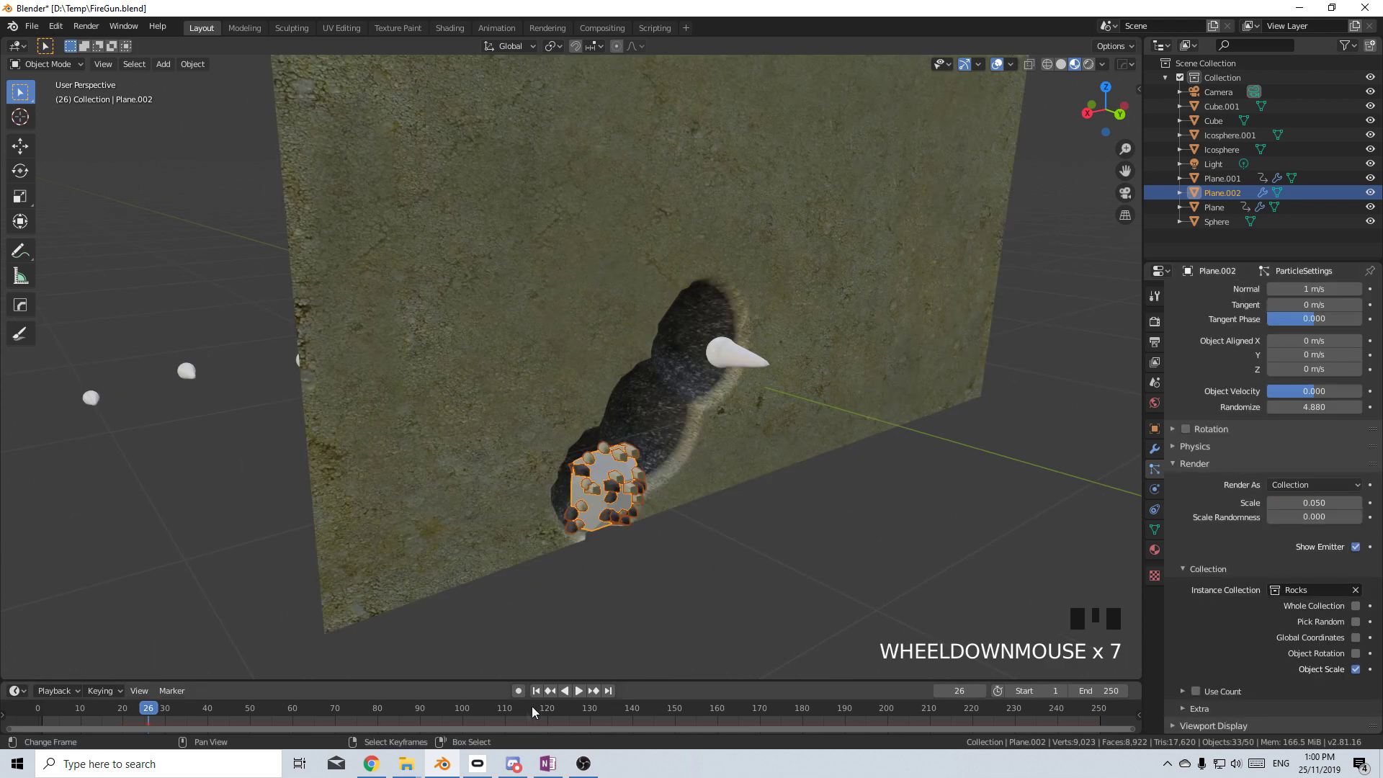
scroll(708, 579, "down", 6)
middle_click_drag(708, 579, 691, 591)
left_click(574, 689)
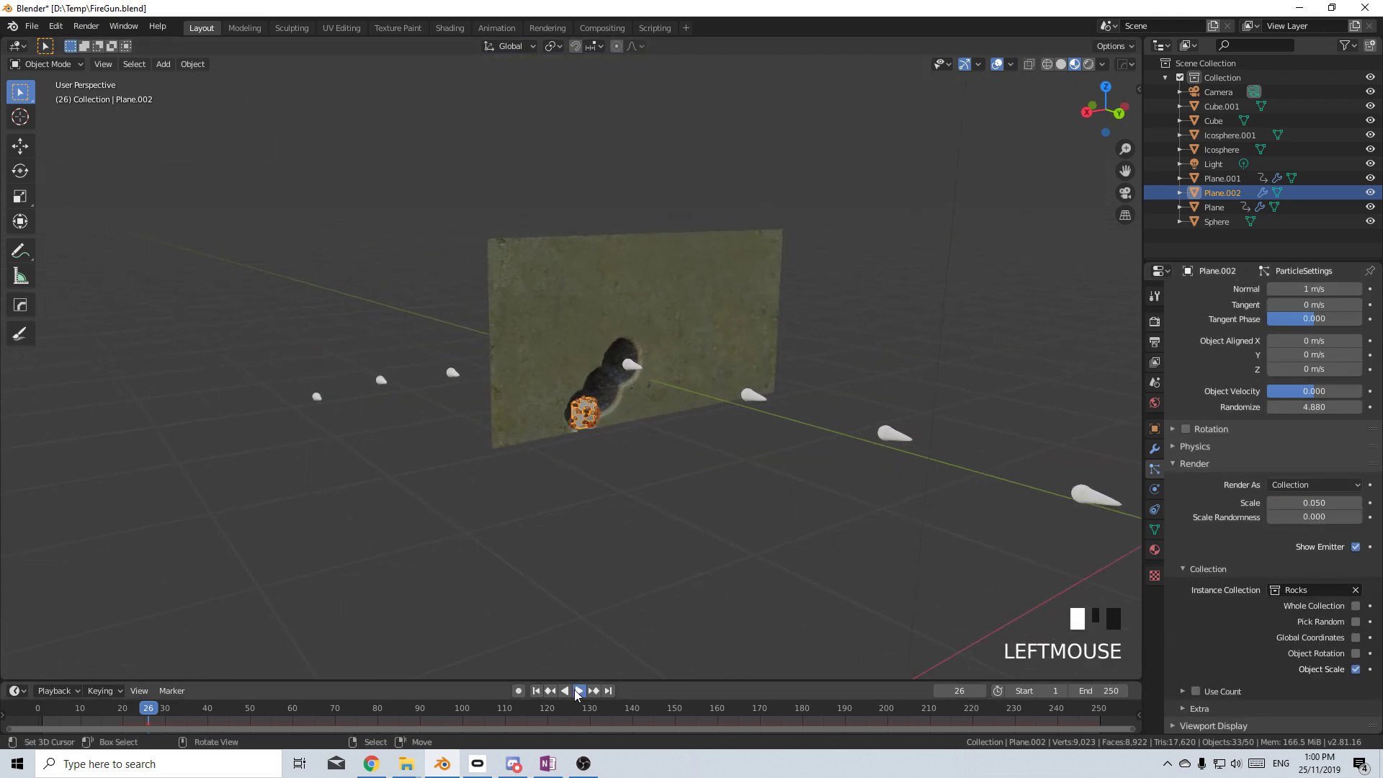
left_click(576, 689)
middle_click_drag(591, 648, 648, 577)
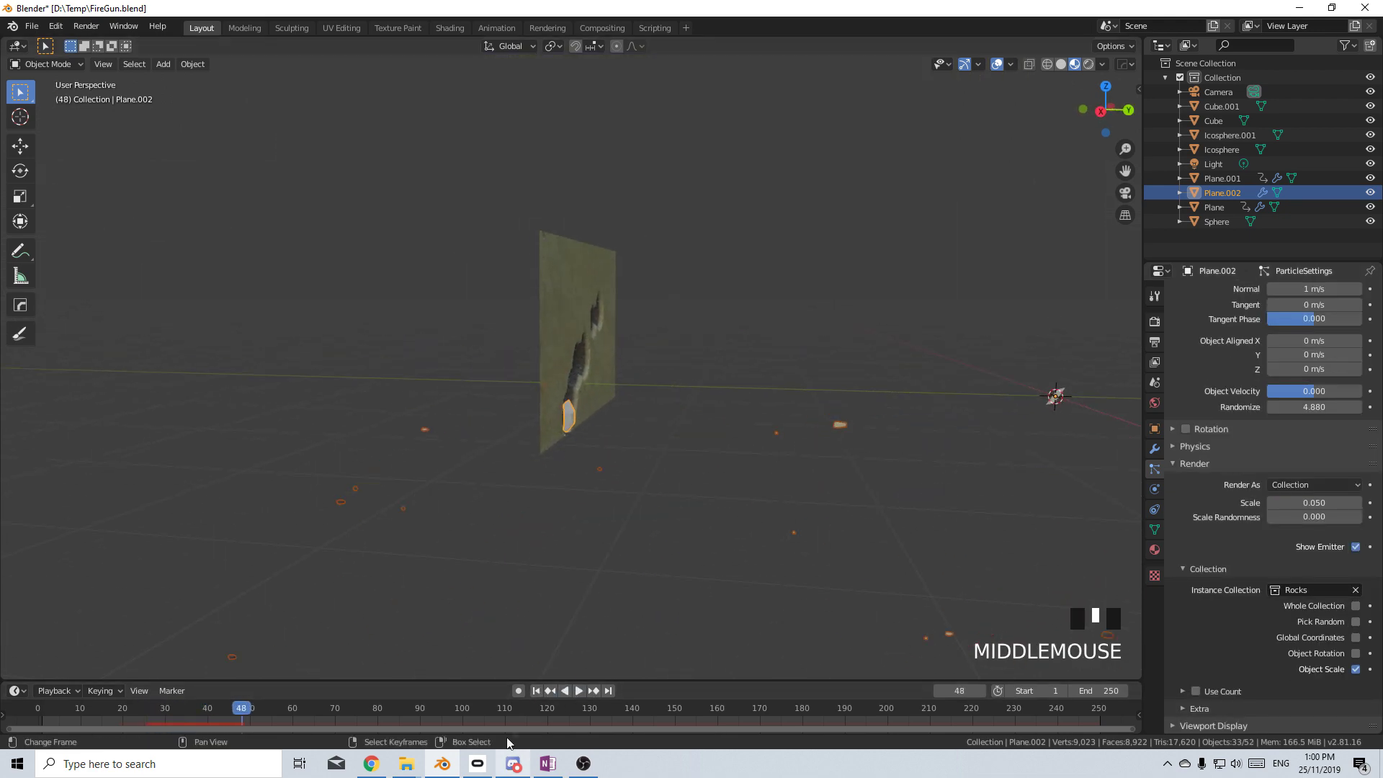
left_click_drag(230, 720, 122, 711)
scroll(576, 432, "up", 5)
Hide the emitter in the particle system's viewport display and check the rocks at frames 19 and 20
scroll(1284, 431, "down", 1)
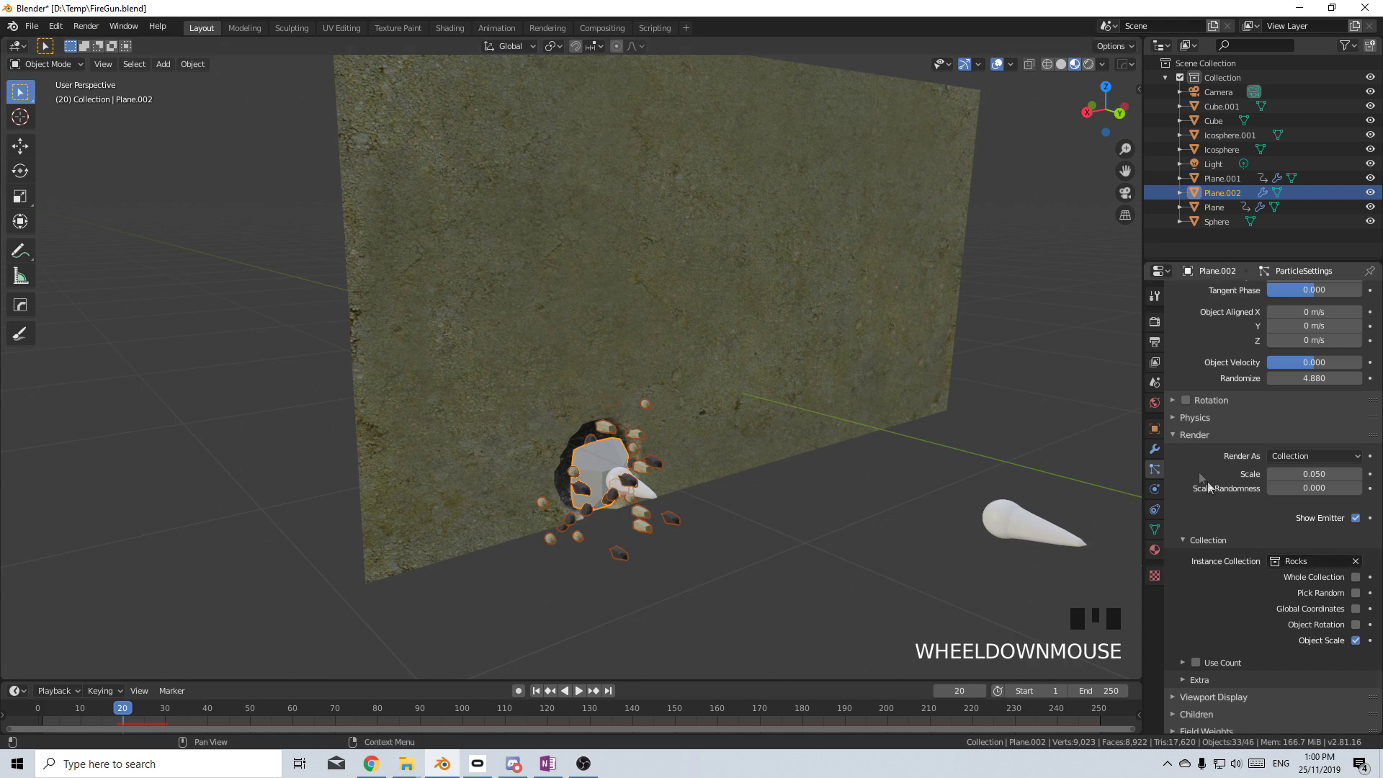
left_click(1196, 698)
scroll(1225, 671, "down", 6)
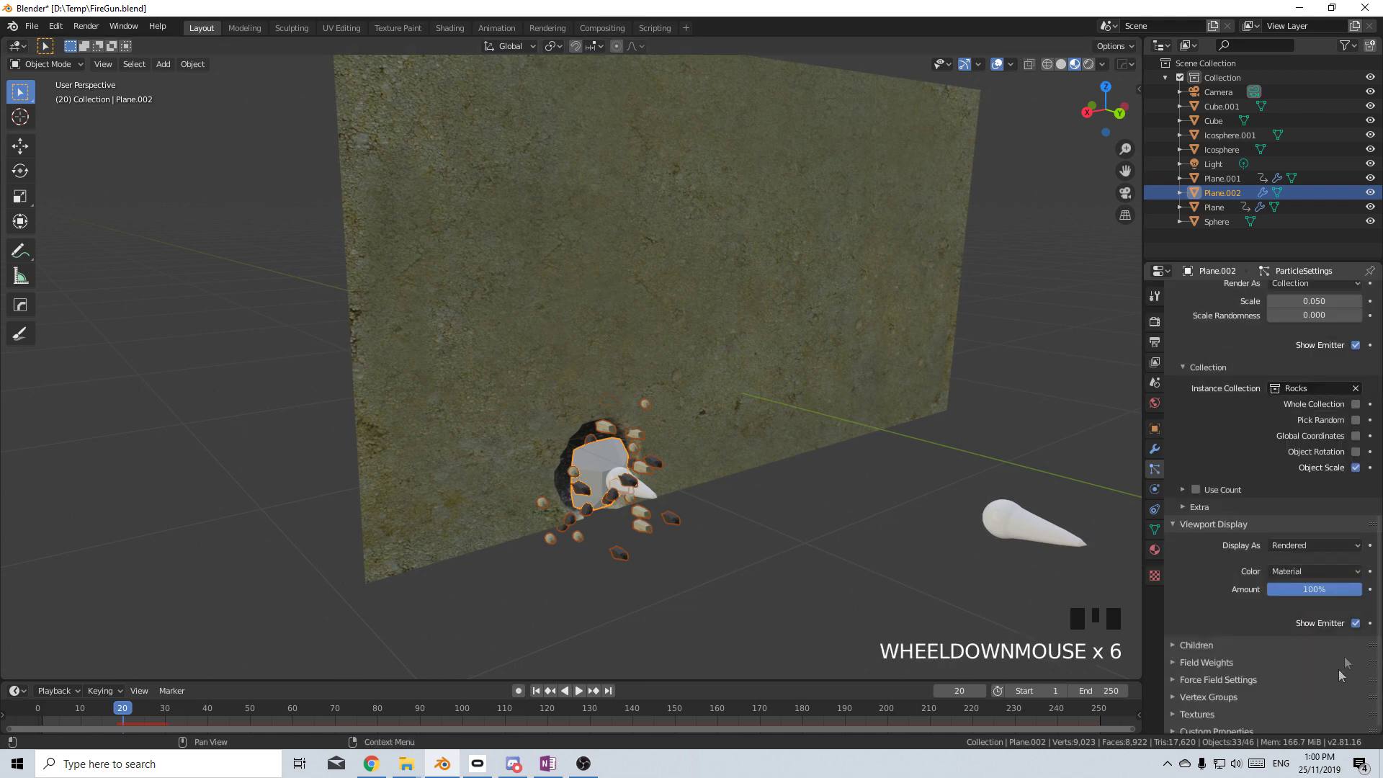
left_click(1357, 624)
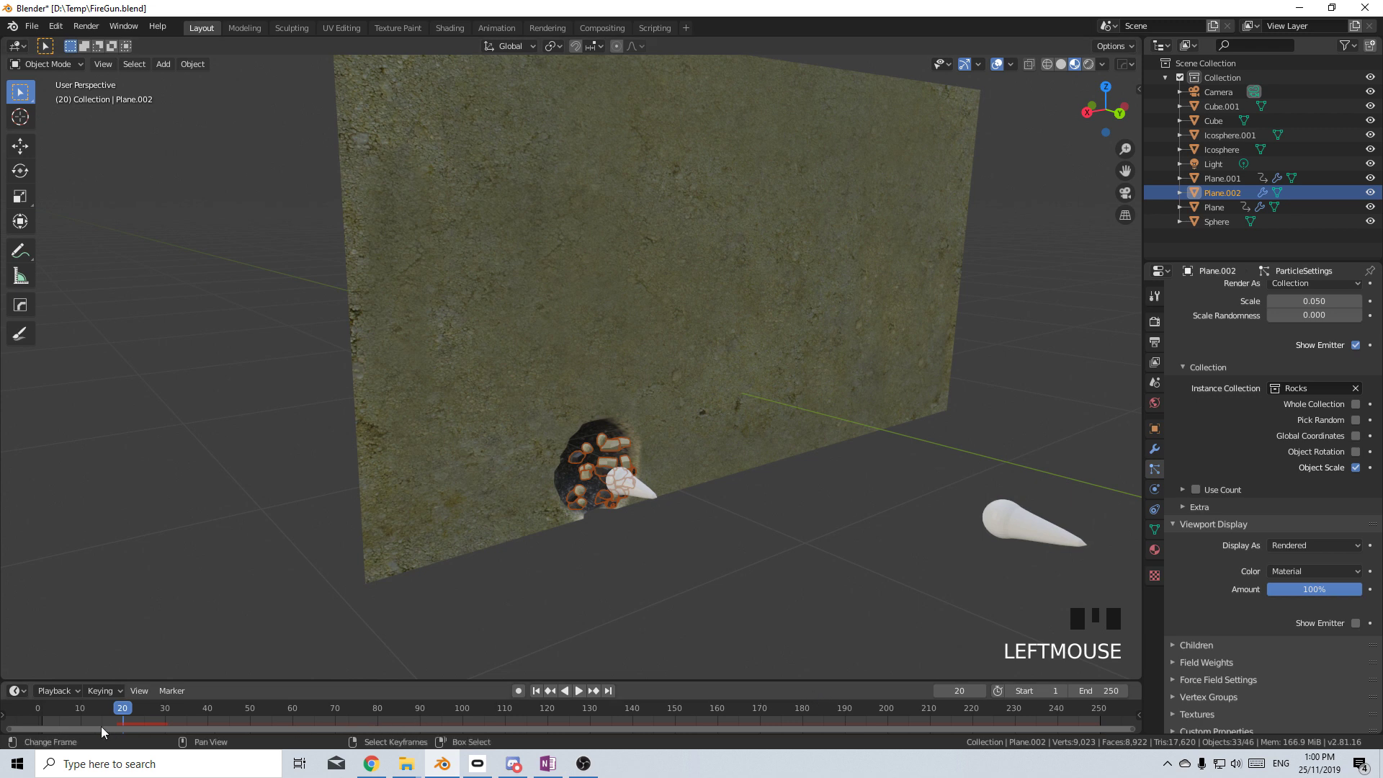
left_click_drag(120, 719, 118, 720)
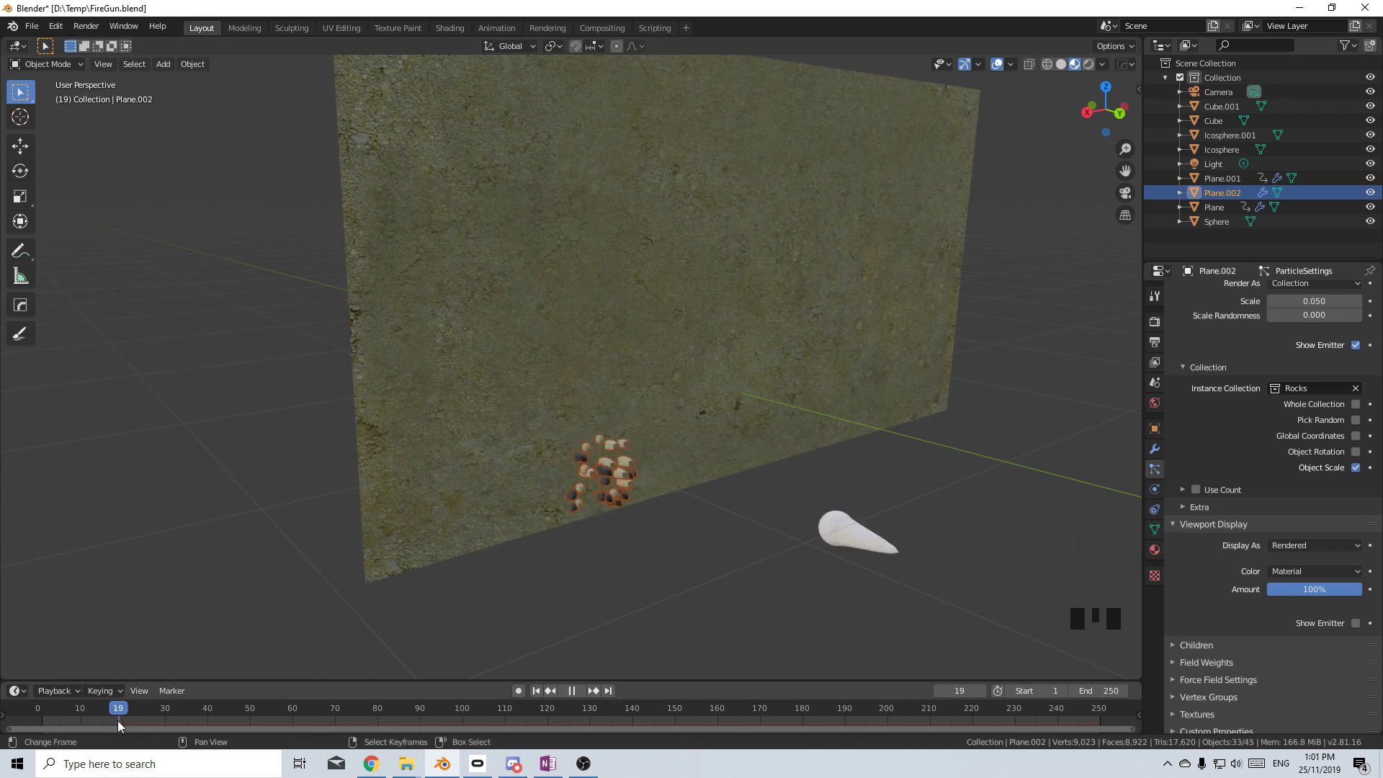
left_click_drag(120, 720, 123, 720)
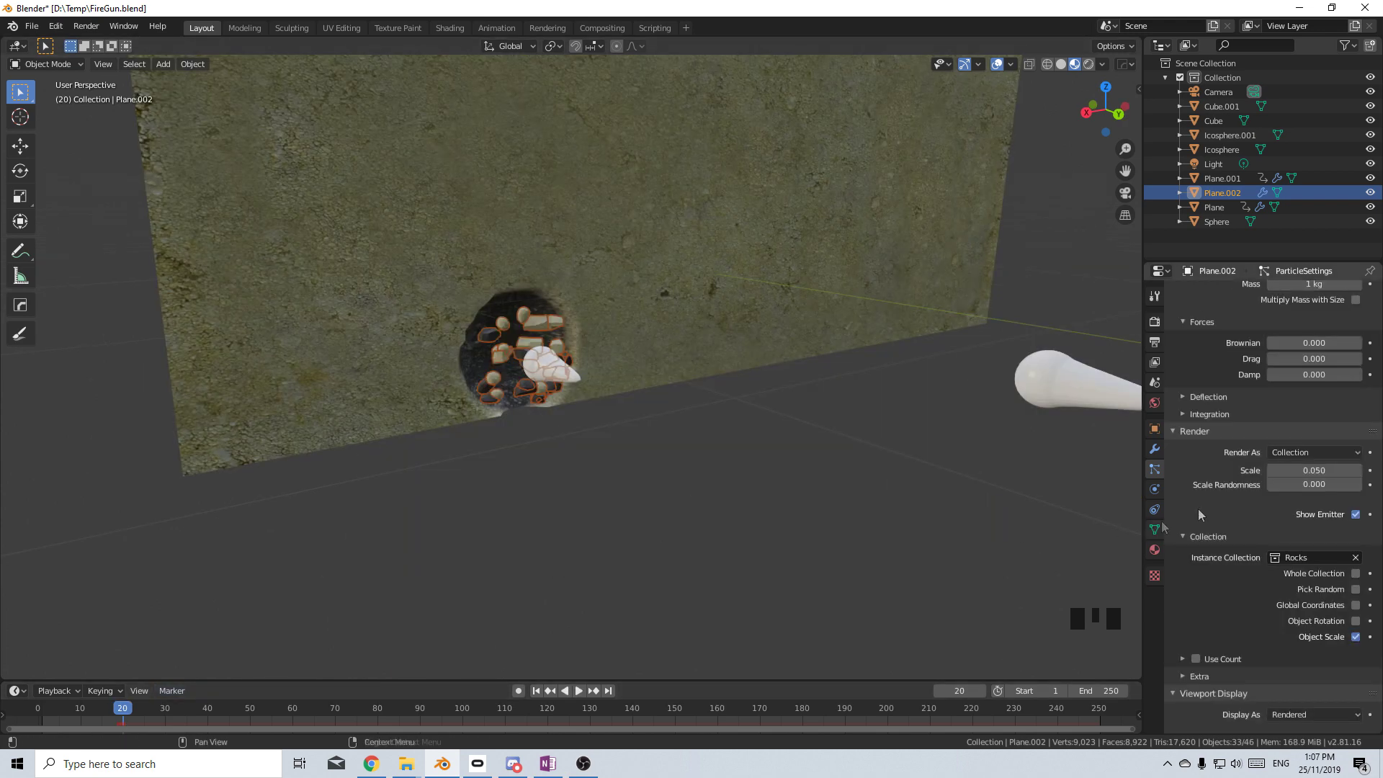
Set the rocks' scale randomness to 1.000, preview the animation and return to about frame 18
left_click_drag(1299, 486, 1379, 485)
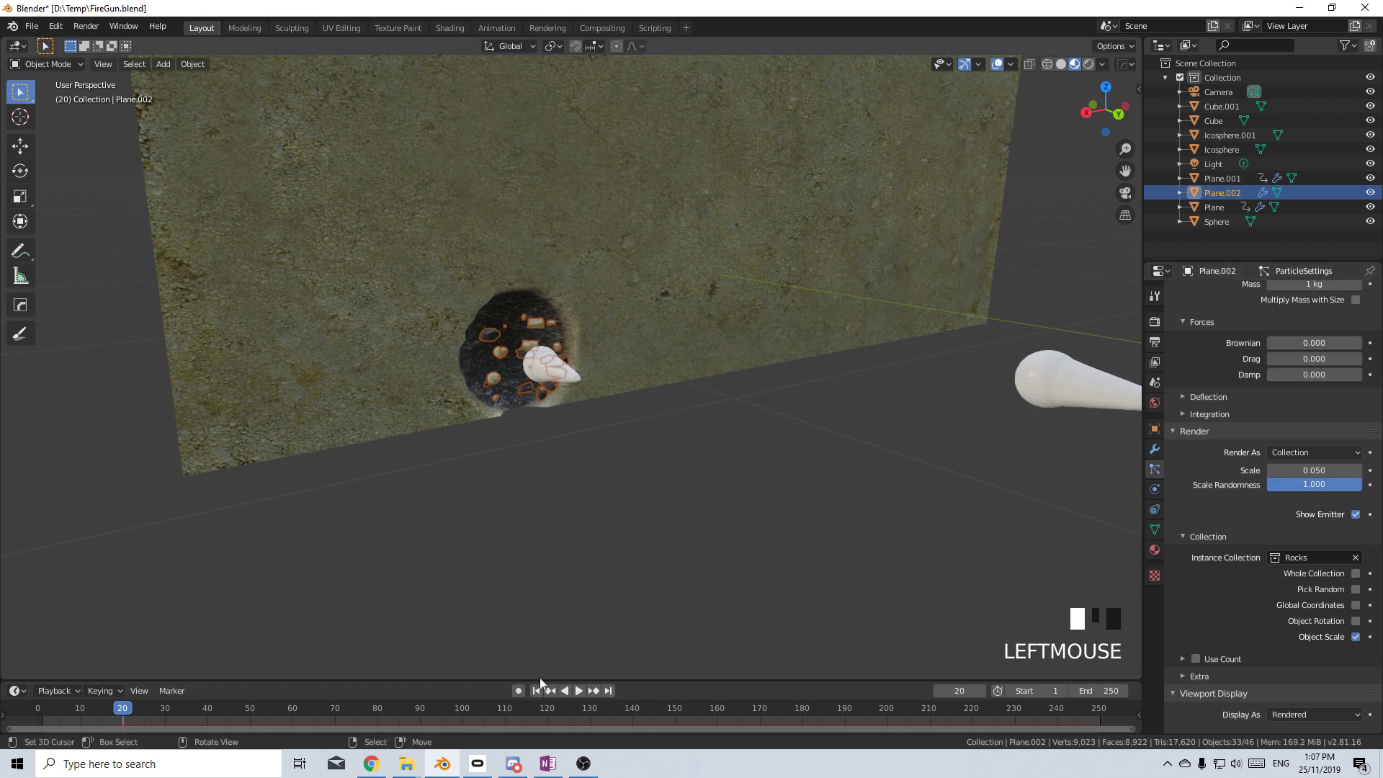
key("space")
left_click(110, 720)
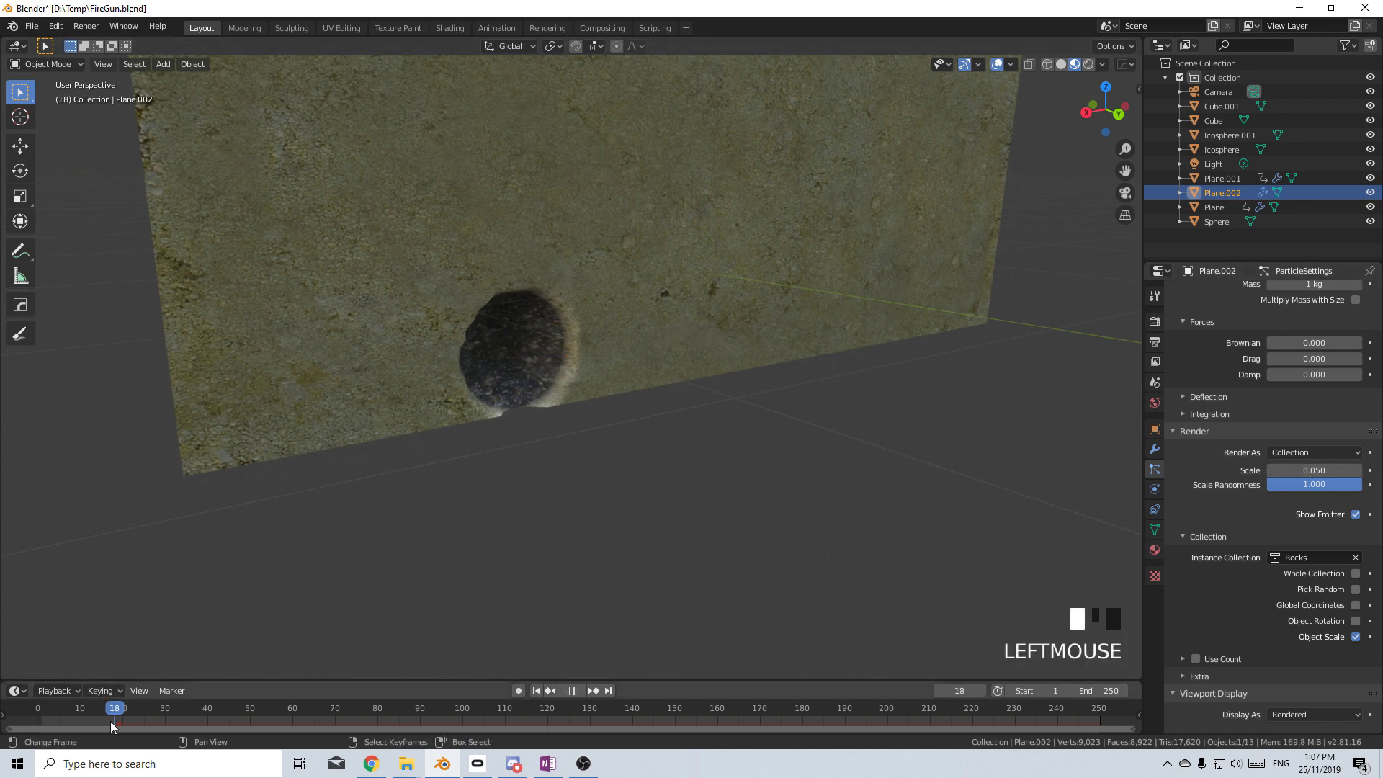
Move to frame 22 and show the emitter in the particle system's viewport display
mouse_move(107, 723)
left_mouse_down()
mouse_move(195, 729)
mouse_move(103, 740)
mouse_move(124, 741)
left_mouse_up()
scroll(1296, 475, "down", 6)
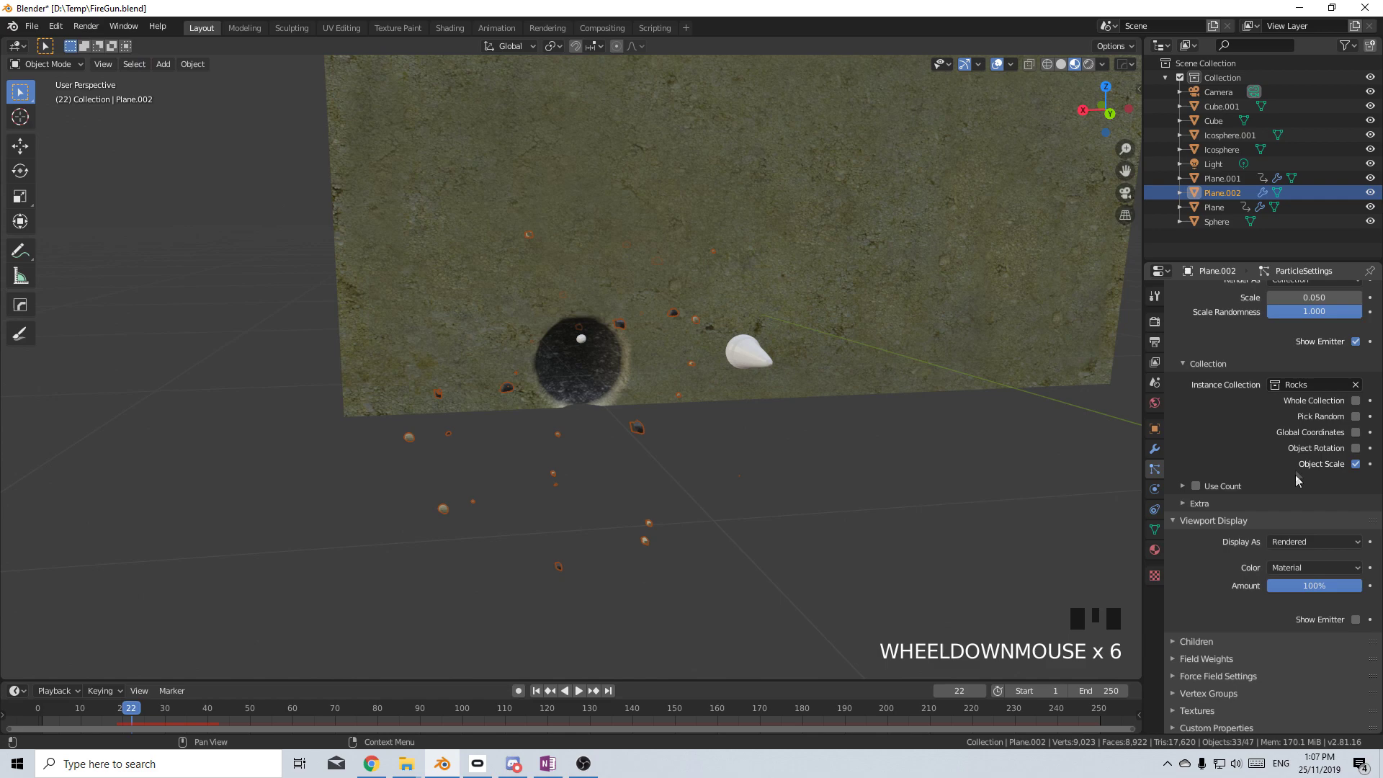
scroll(1311, 540, "down", 4)
left_click(1355, 617)
scroll(591, 436, "up", 4)
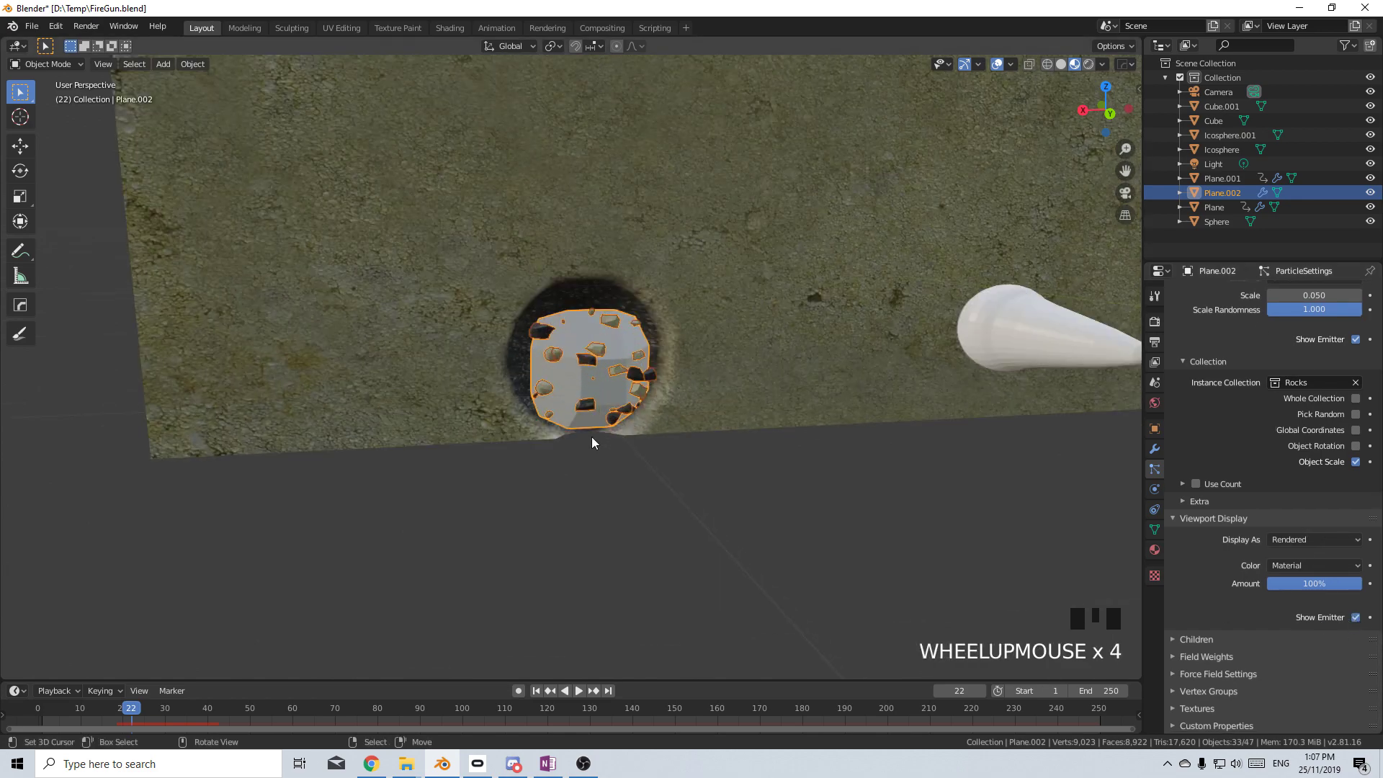
At frame 23 in back view, duplicate the emitter onto the second bullet hole, about -0.209 m in X and 0.195 m in Z
key("KP_1")
scroll(590, 437, "down", 7)
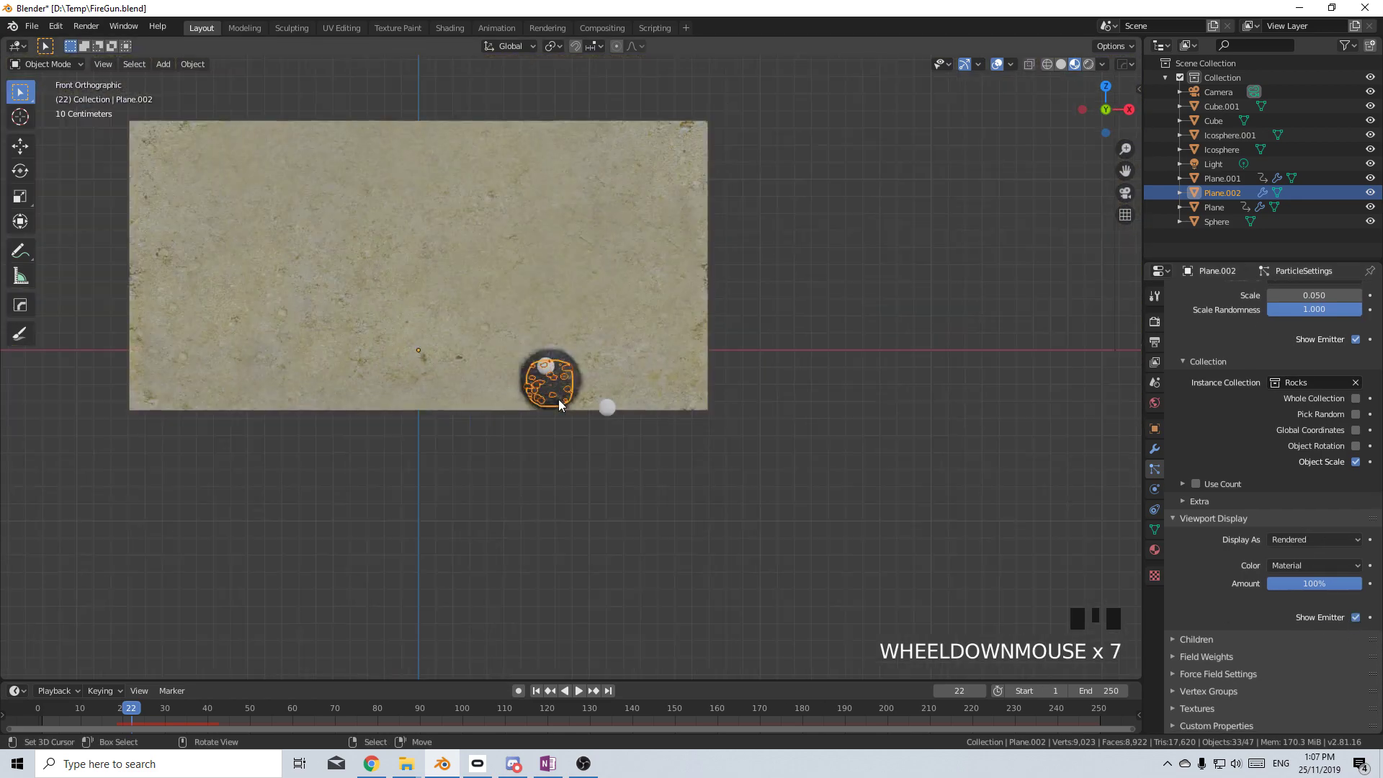
scroll(265, 542, "up", 2)
key("Right")
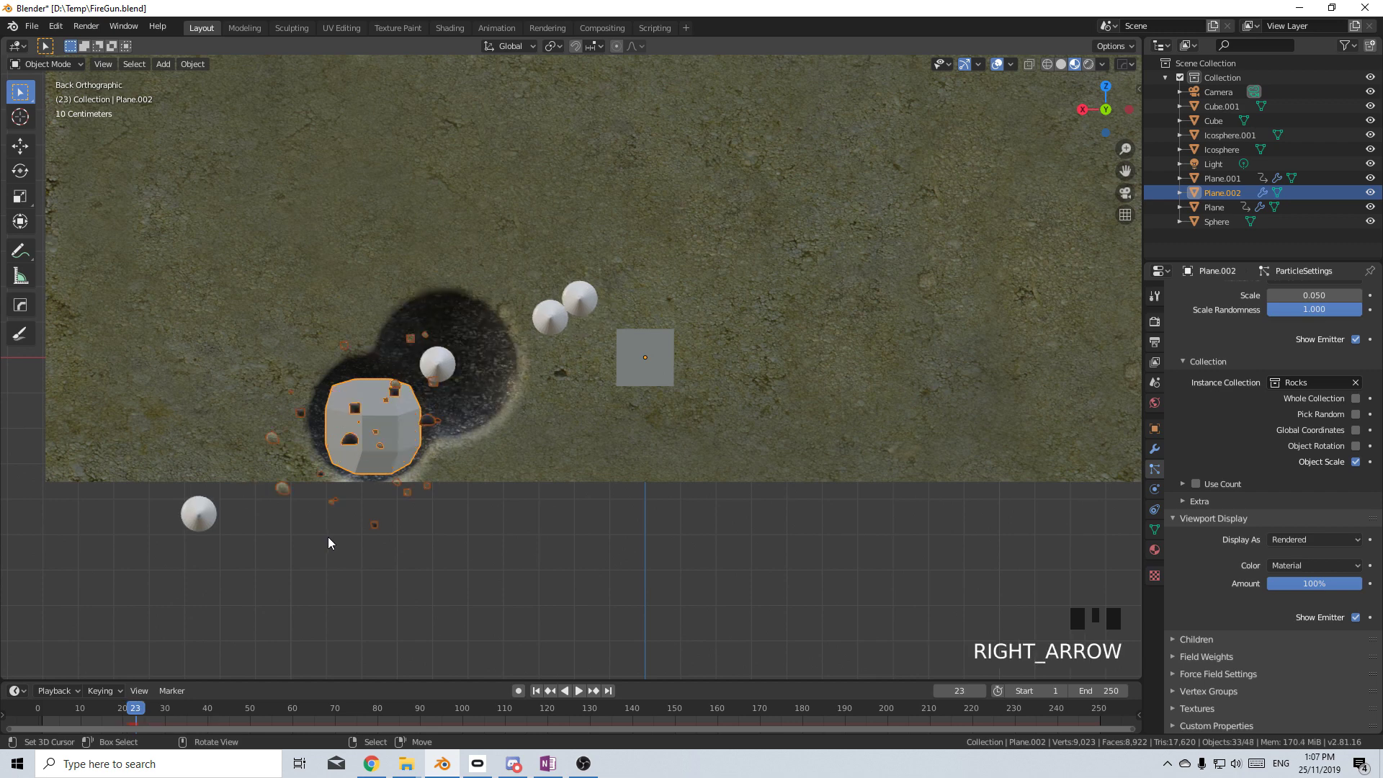
key("shift+d")
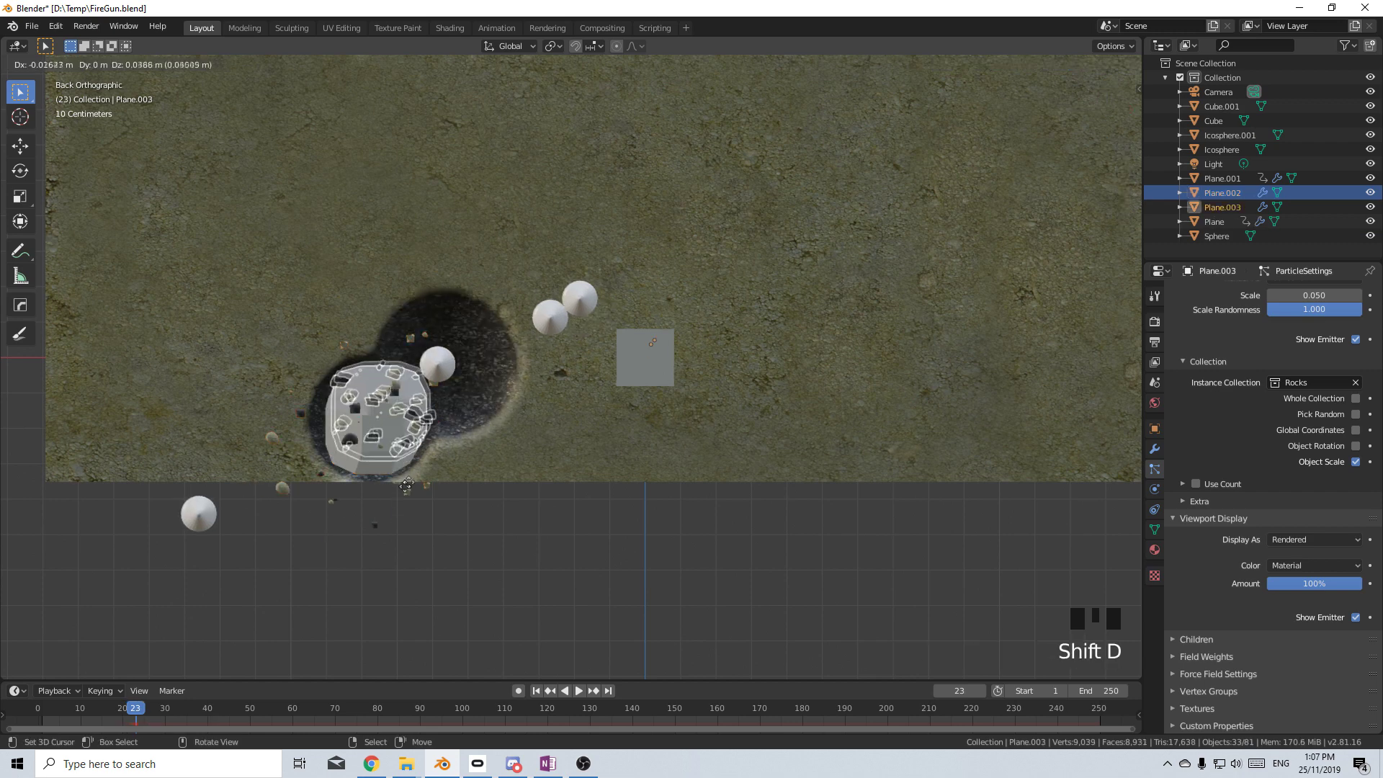
left_click(471, 433)
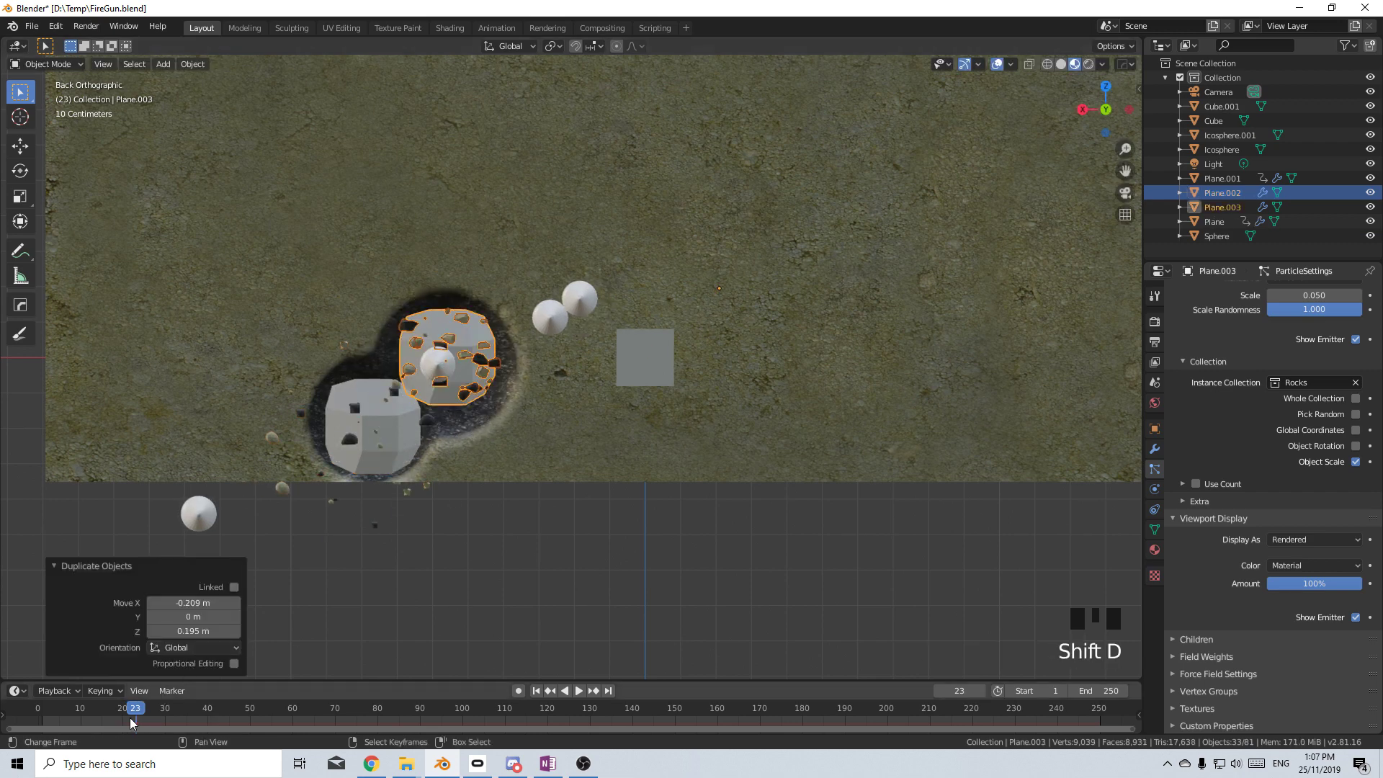
Set the duplicated emitter's emission start and end both to frame 23
scroll(1306, 465, "up", 20)
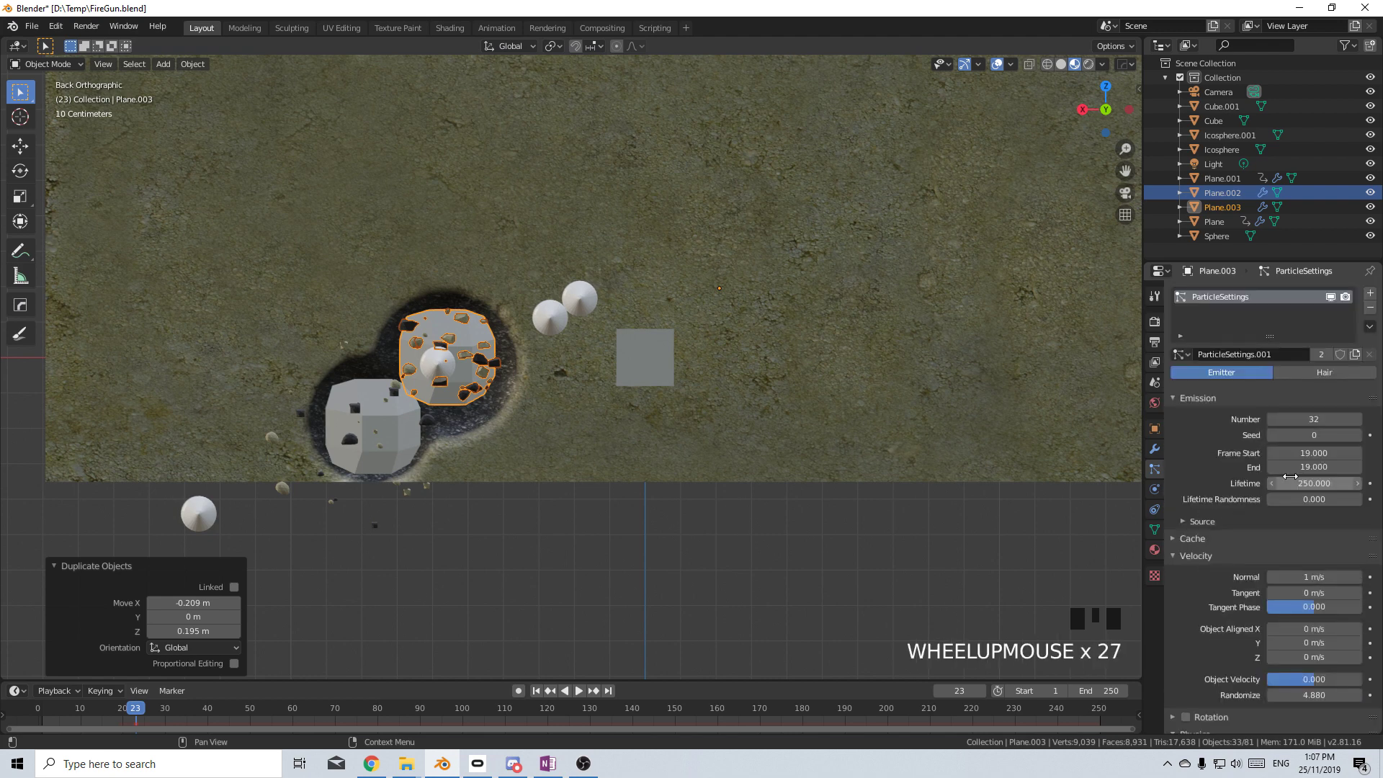
left_click(1314, 453)
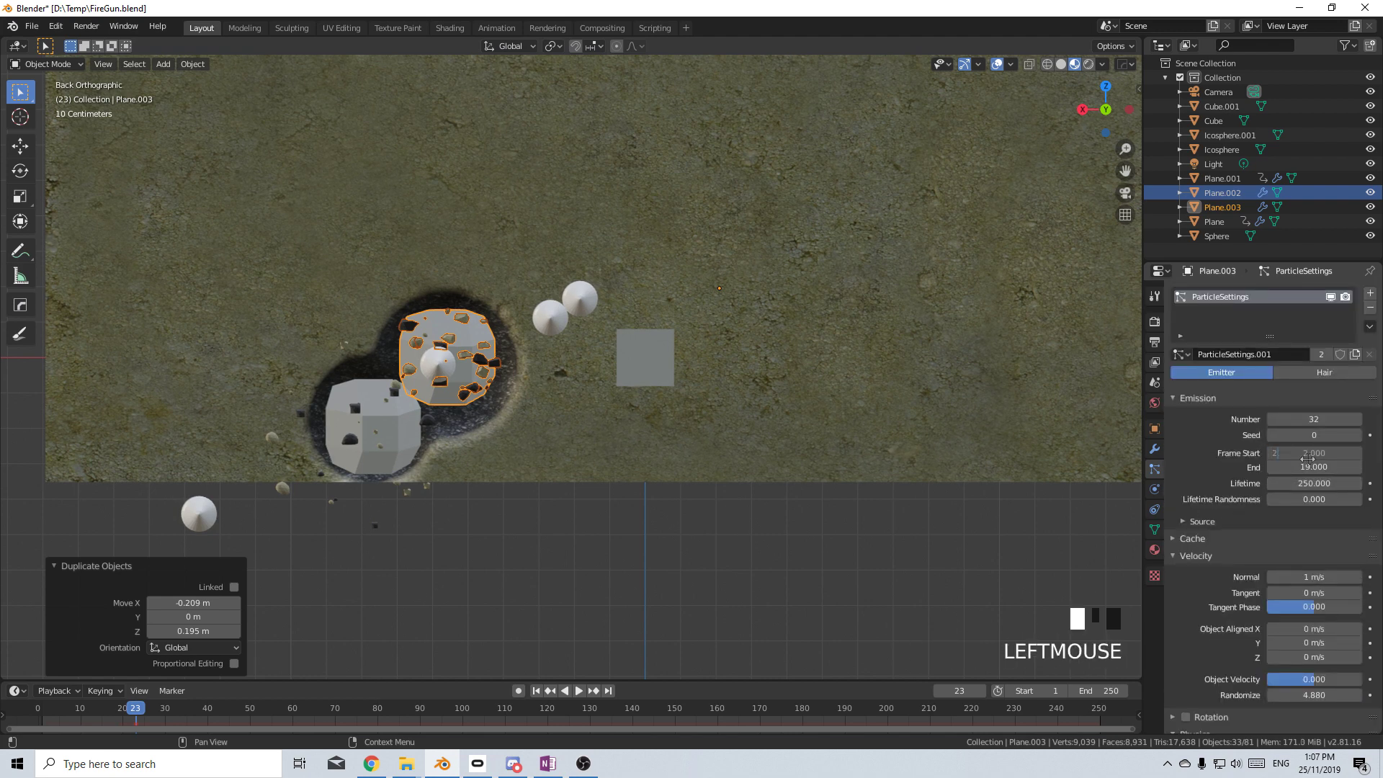
left_click(1313, 467)
left_click(1315, 468)
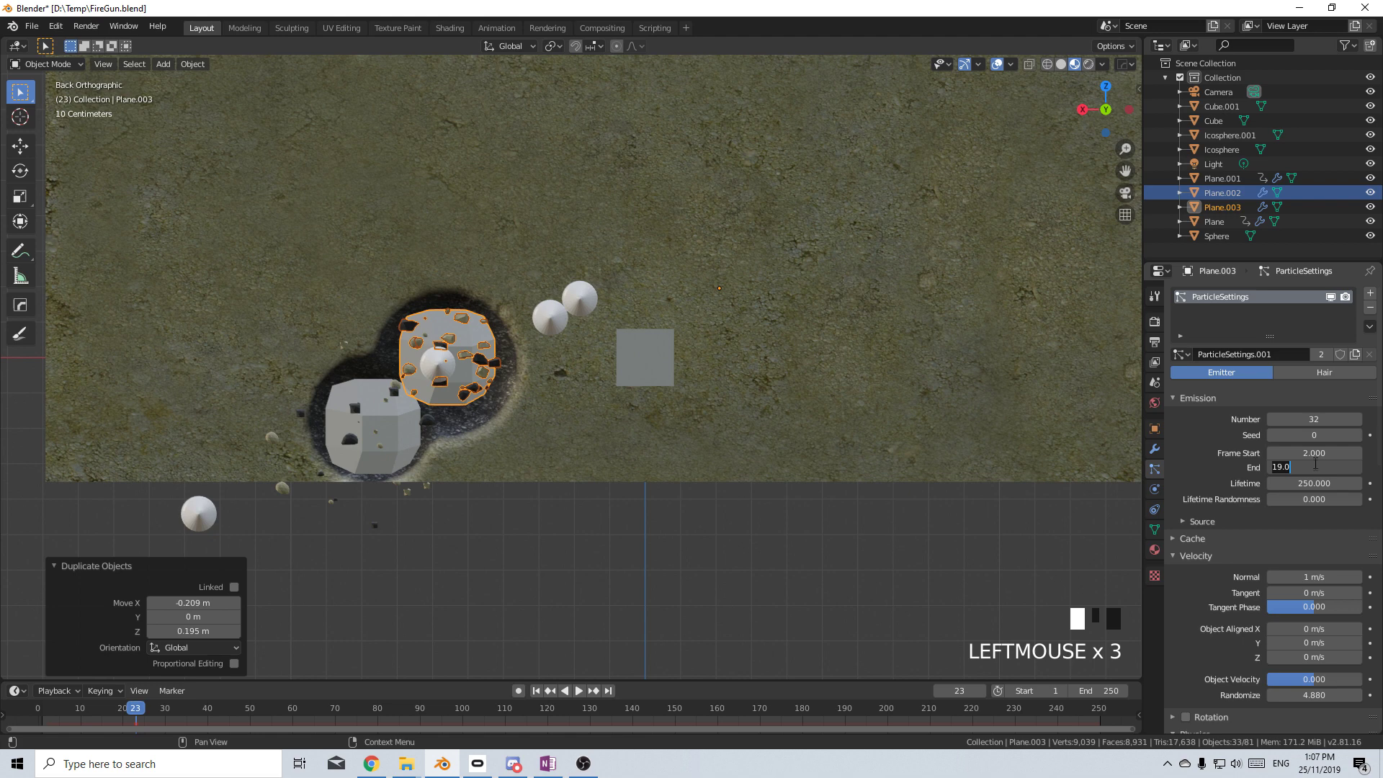
type("23")
key("Return")
left_click(1314, 453)
type("23")
key("Return")
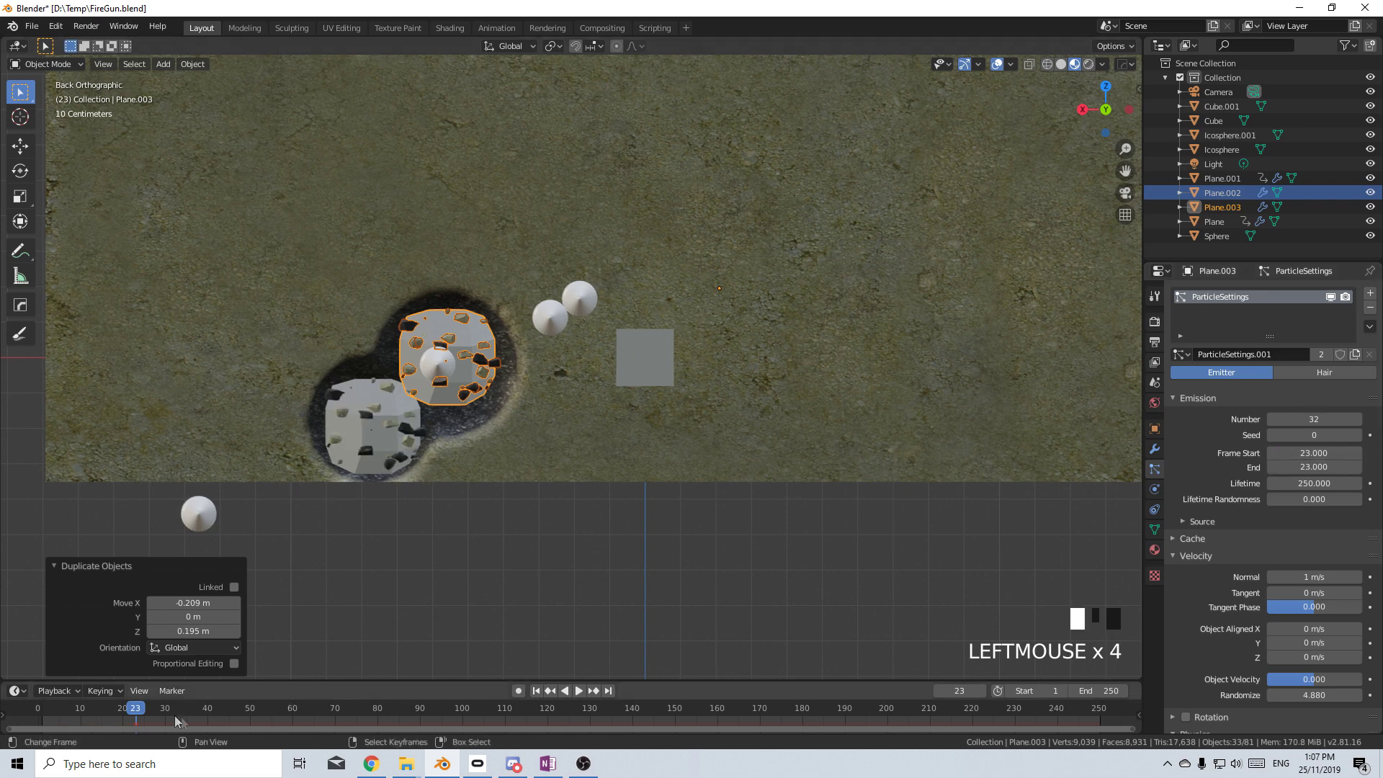
Advance to frame 26 and duplicate the emitter onto the third bullet hole, about -0.213 m in X and 0.22 m in Z
key("Right")
key("Right")
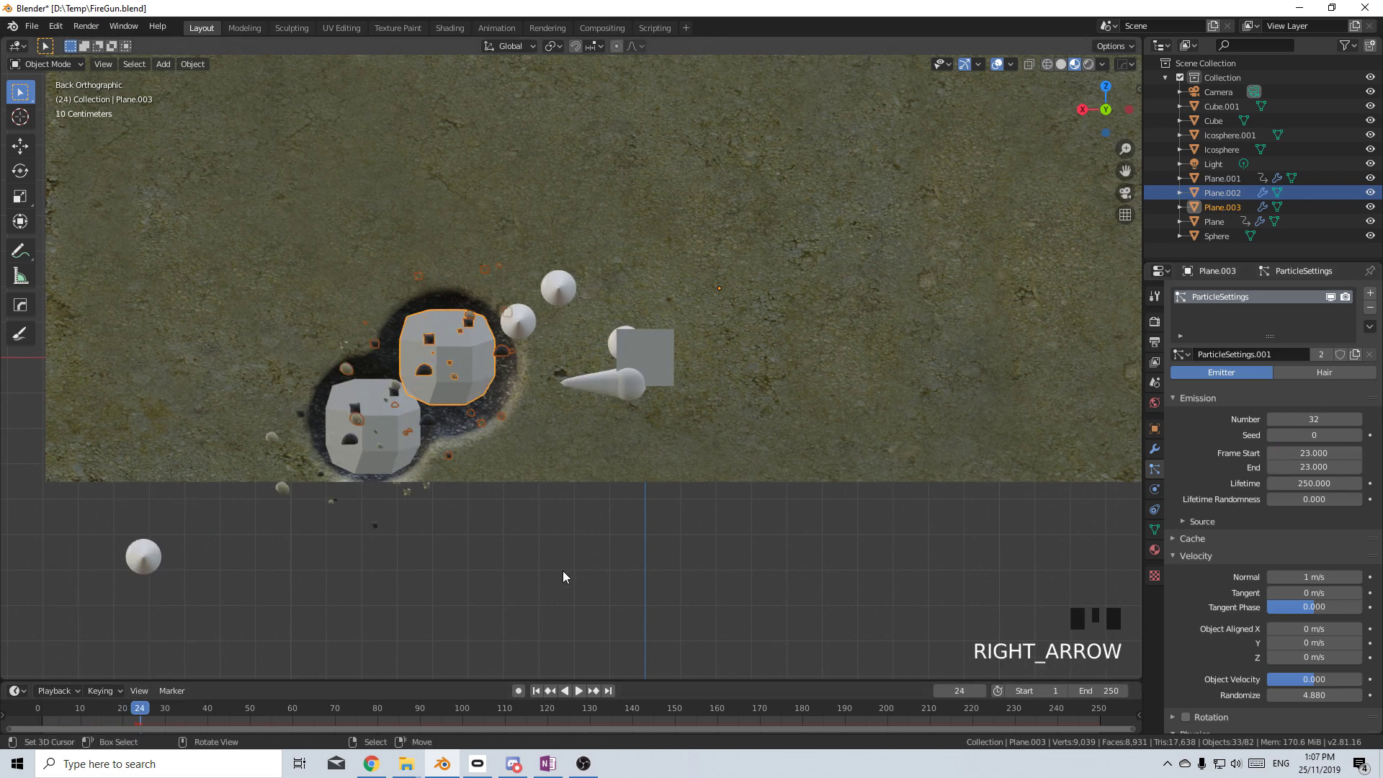
key("Right")
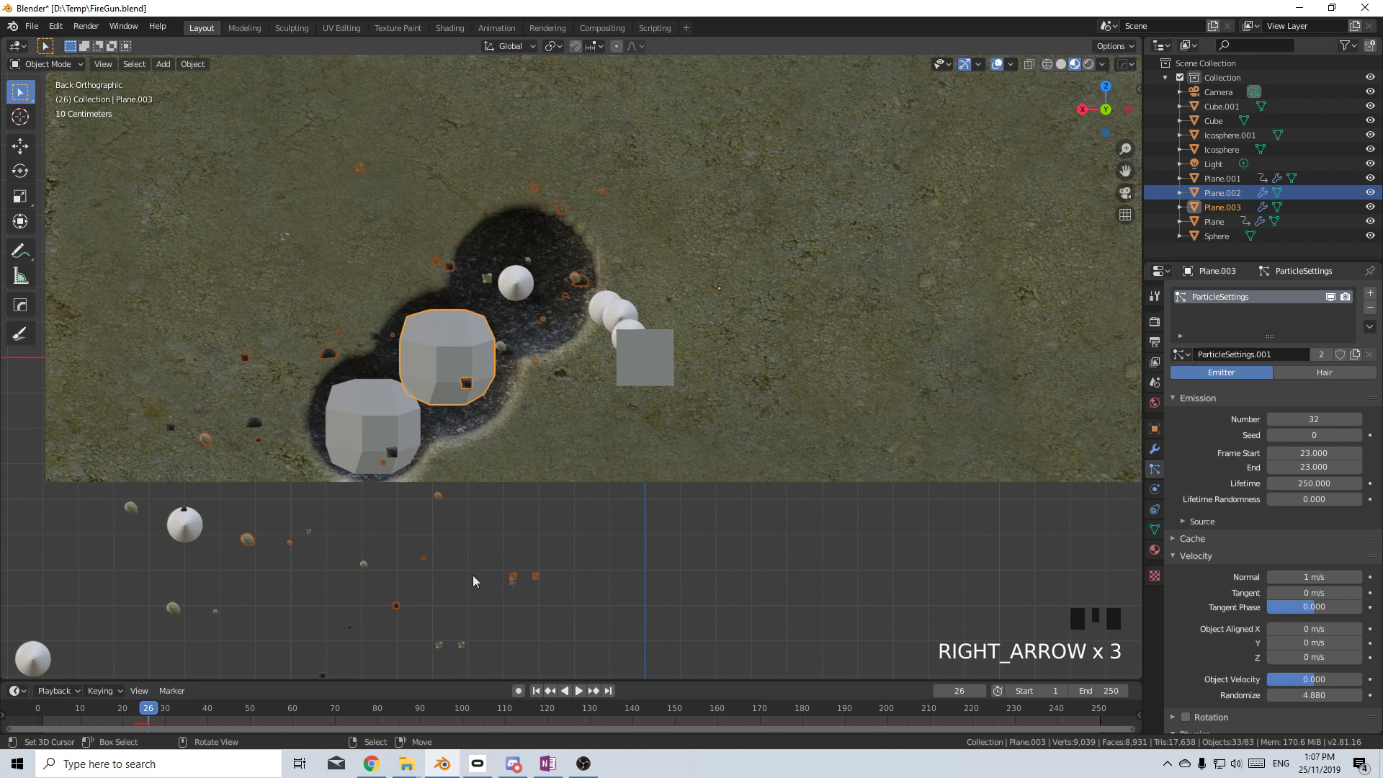
key("shift+d")
left_click(479, 459)
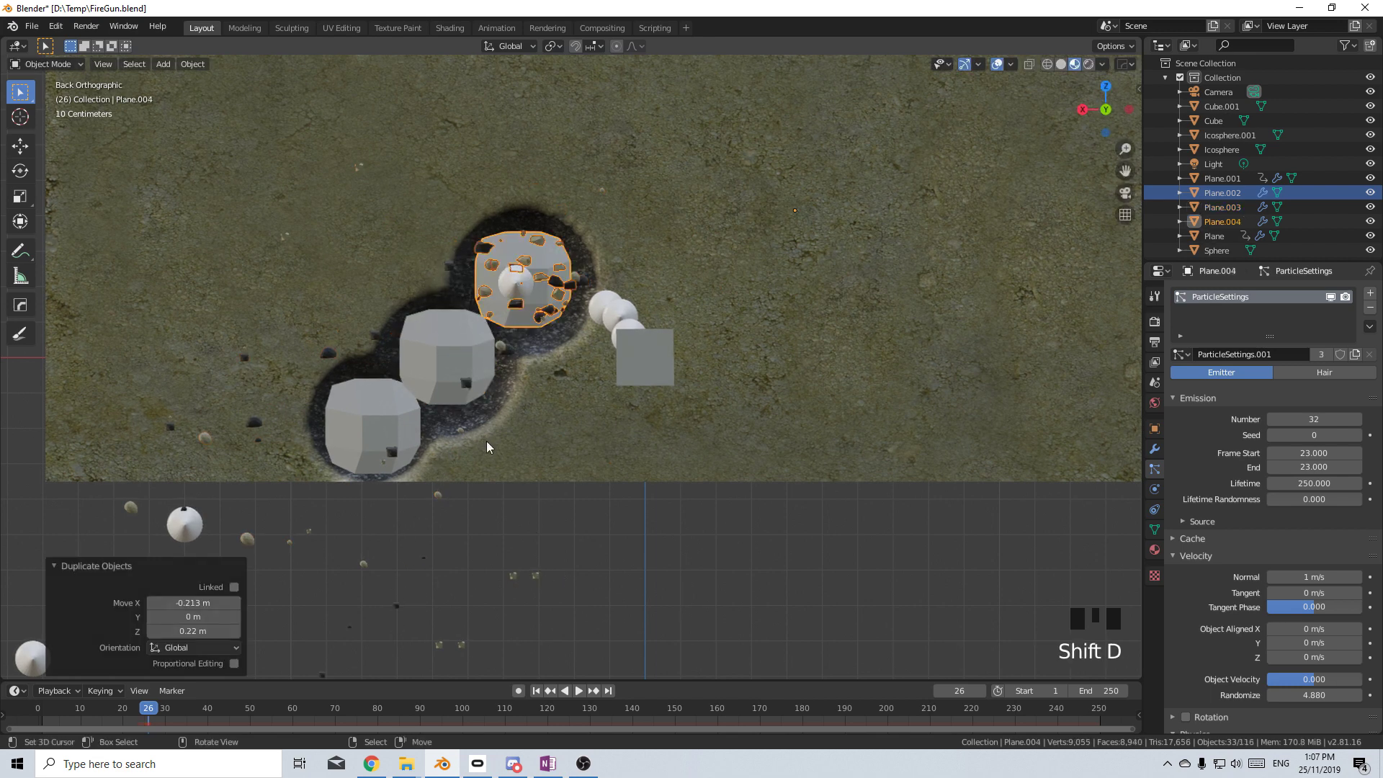
Set the third hole's emitter to start and end its emission at frame 26
left_click(1312, 455)
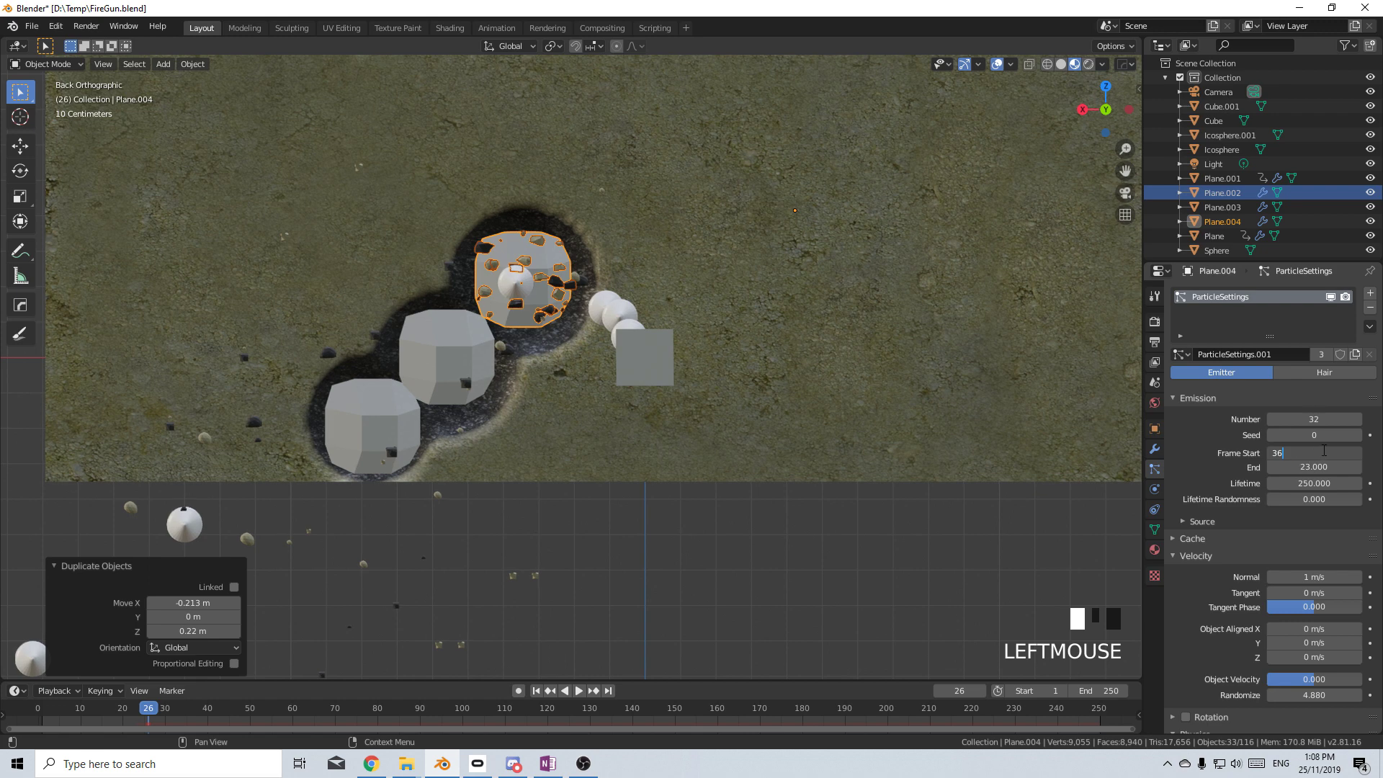
left_click_drag(1323, 450, 1215, 463)
key("Return")
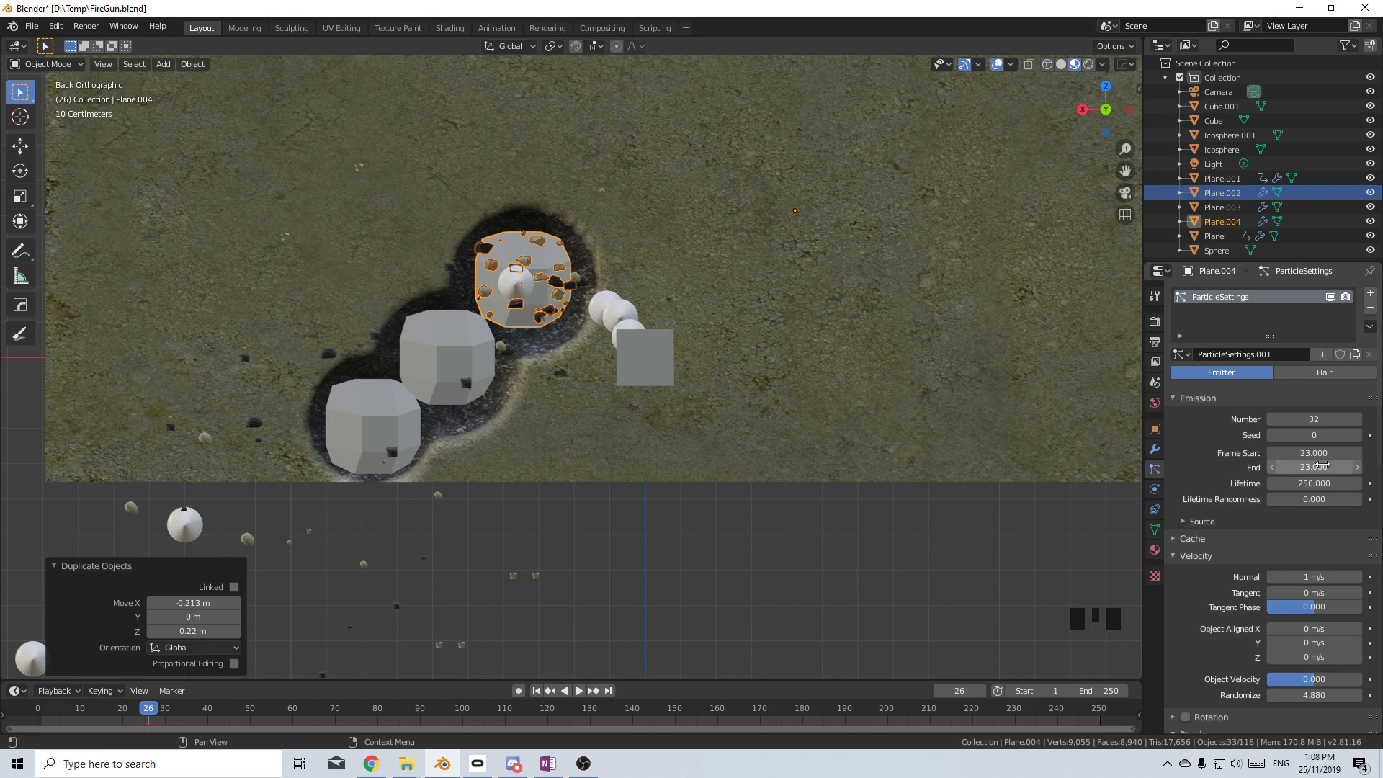
left_click(1321, 467)
type("26")
key("Return")
left_click(1324, 455)
type("26")
key("Return")
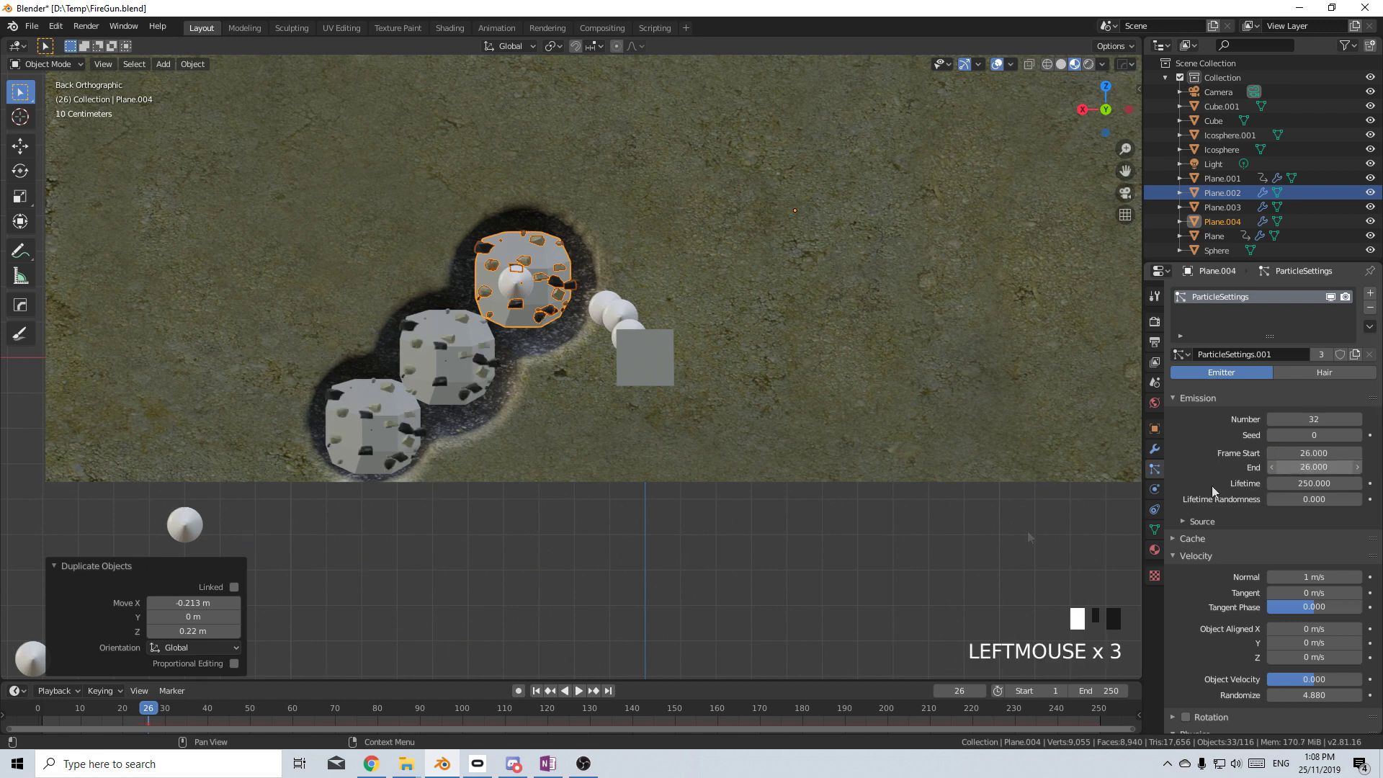
Step forward to frame 28, and replay the animation from frame 4 to check the rocks at the bullet holes
key("Right")
key("Right")
key("Right")
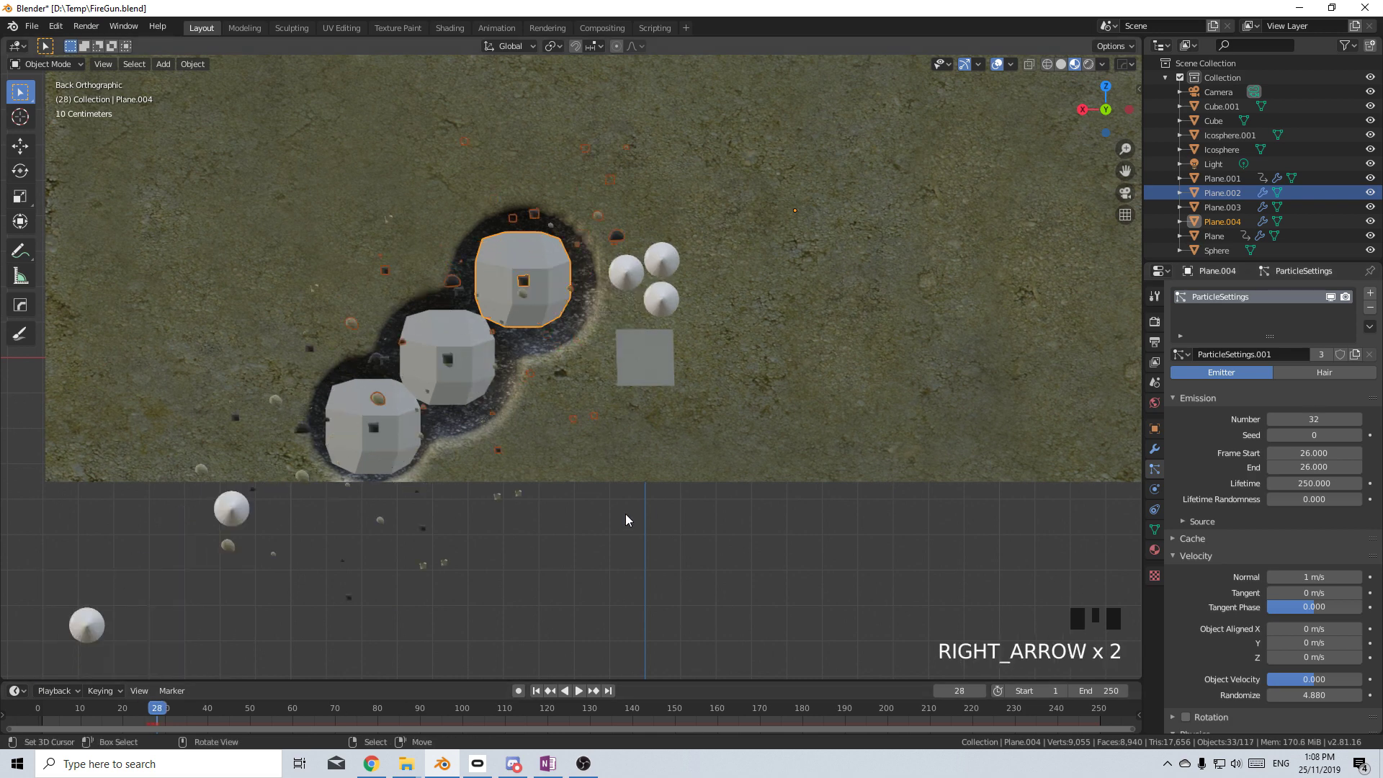
middle_click_drag(611, 365, 525, 400, "shift")
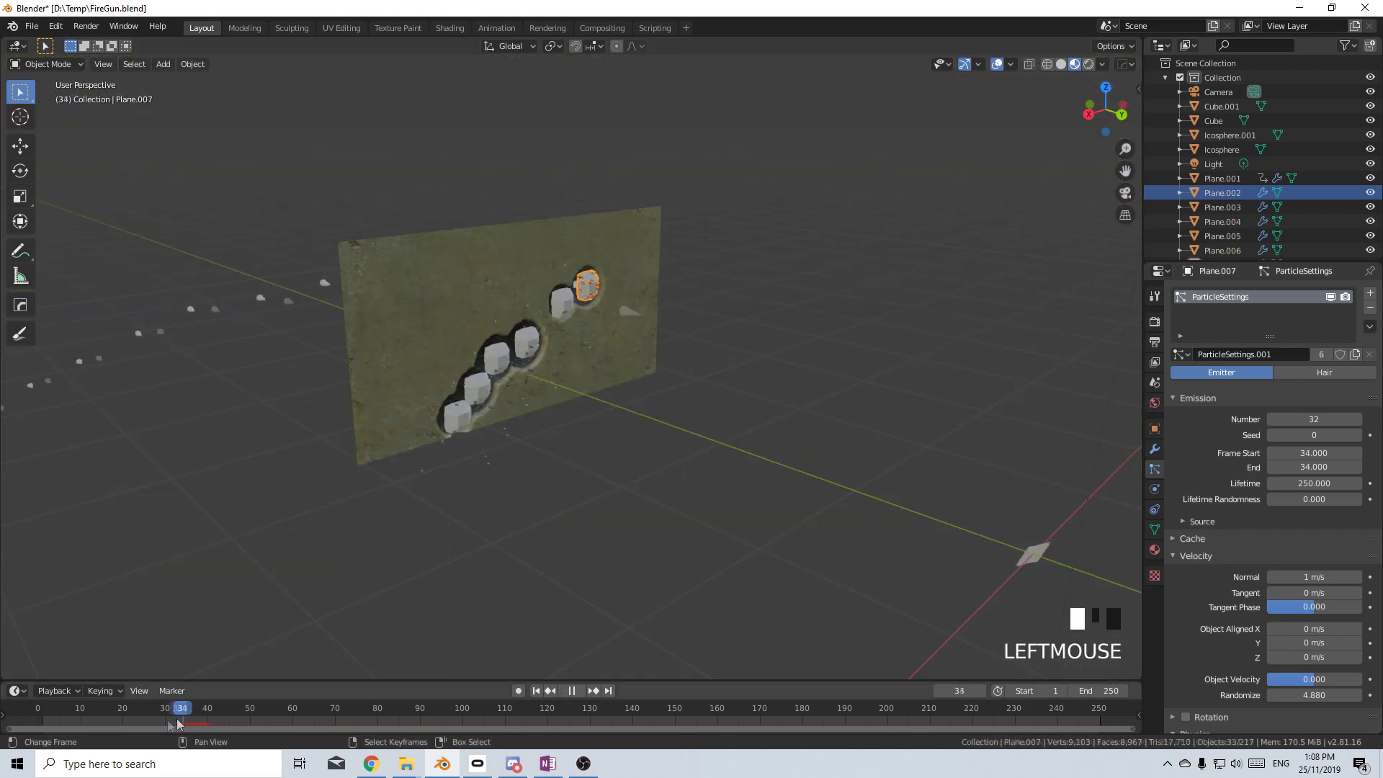
left_click_drag(176, 719, 55, 713)
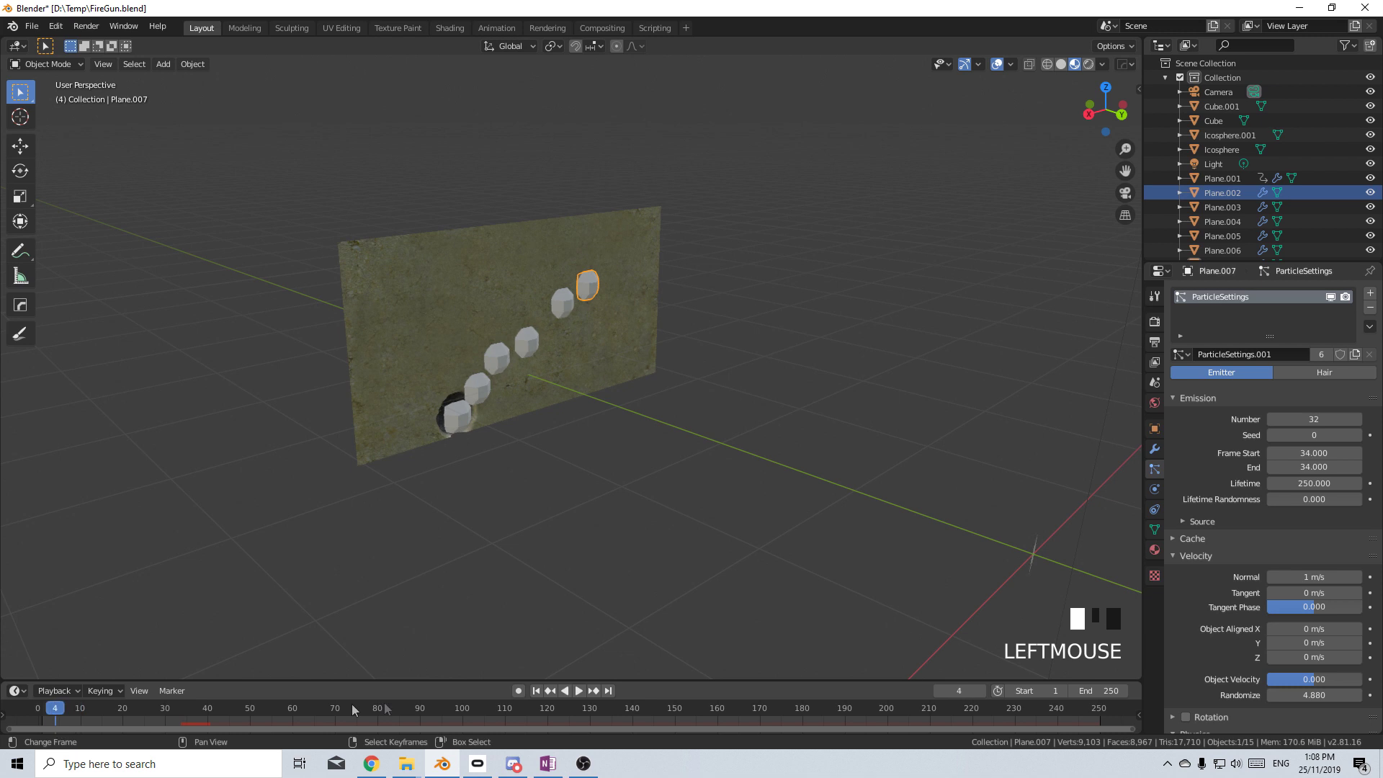
left_click(579, 691)
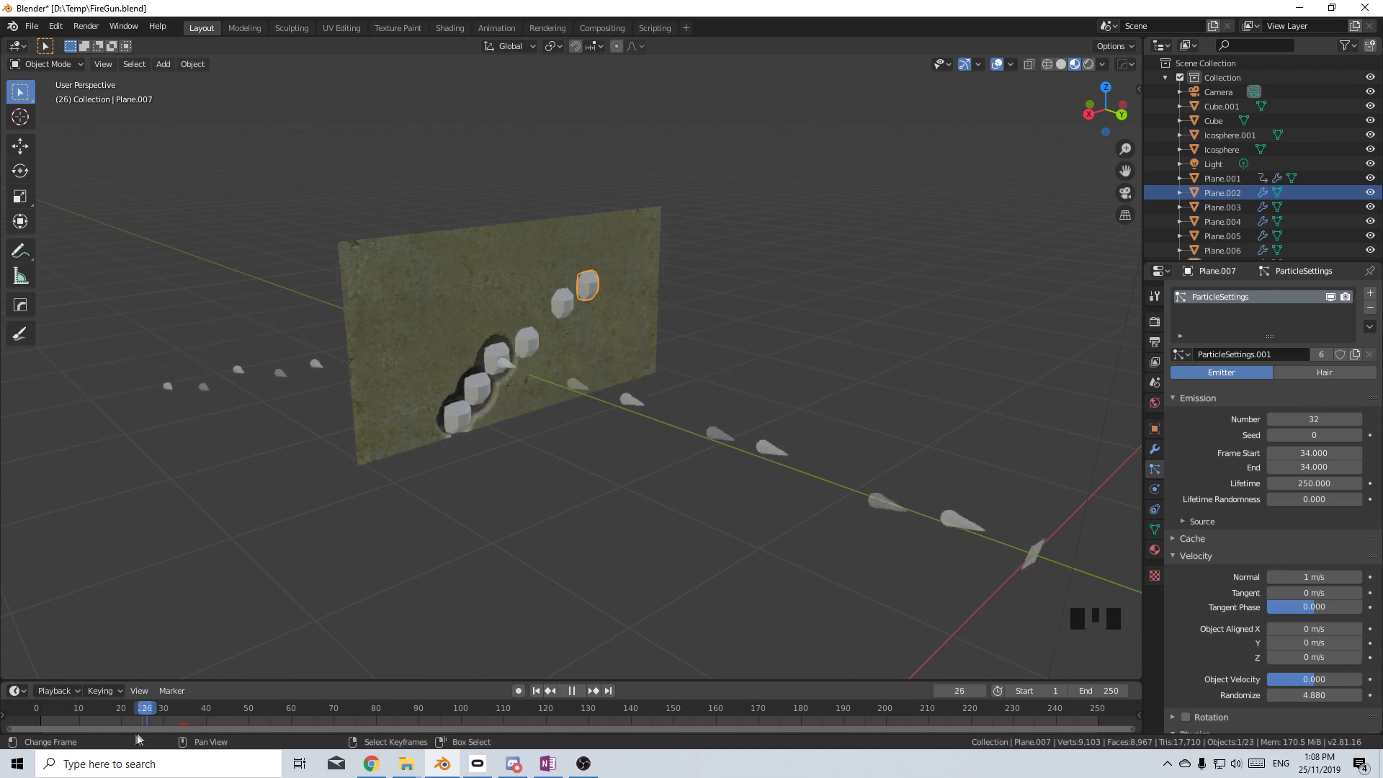
left_click_drag(139, 738, 77, 749)
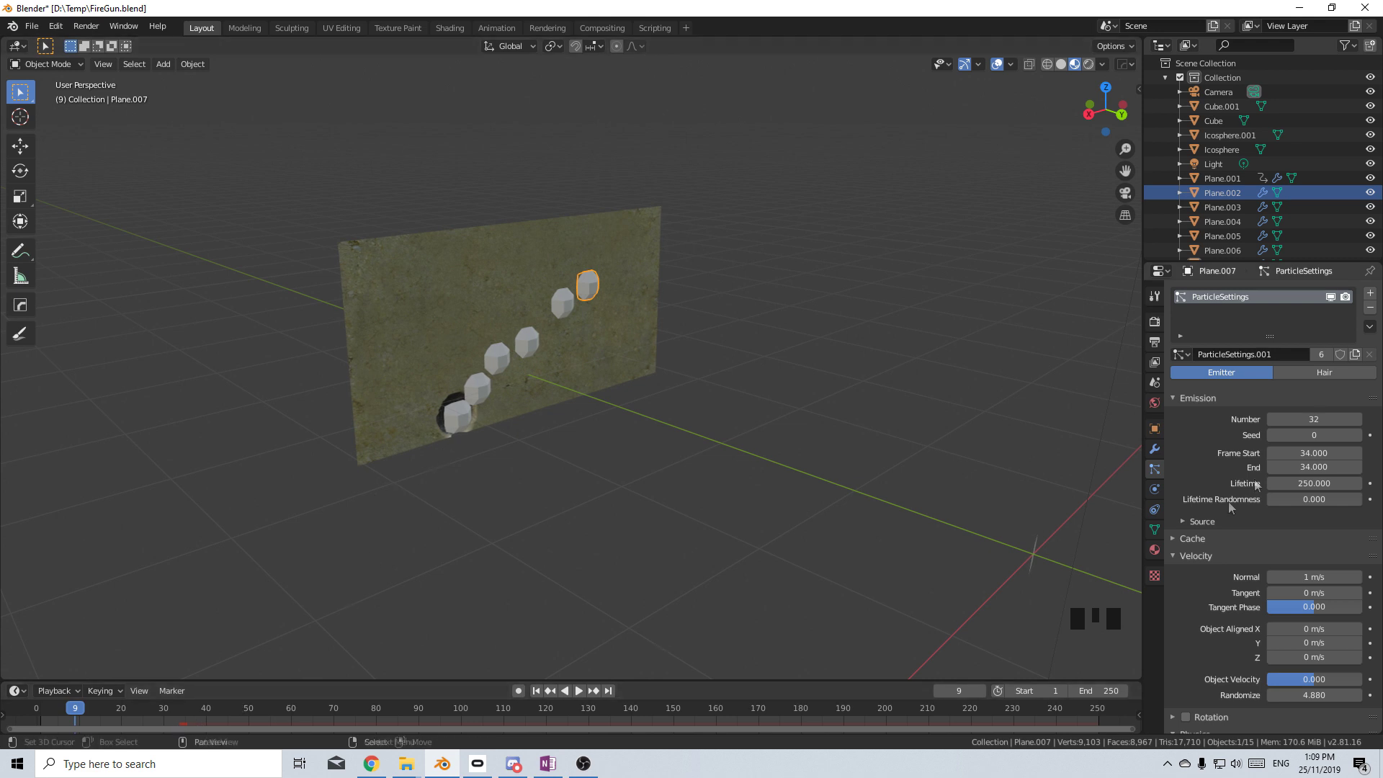
Step back and forth around frame 34 to examine when each emitter throws out its rocks
left_click_drag(90, 709, 182, 723)
key("Right")
key("Right")
key("Right")
key("Left")
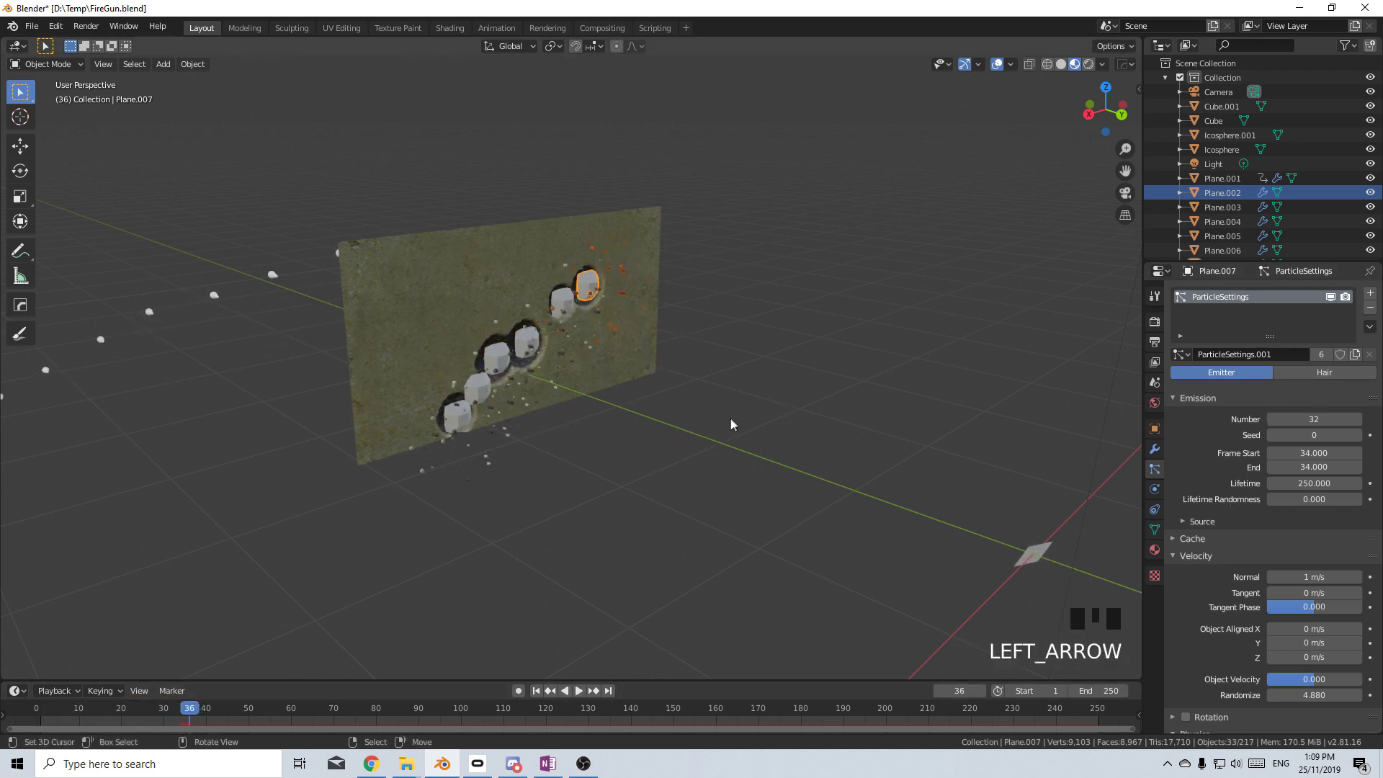
key("Left")
key("Left")
key("Left")
key("Left")
key("Left")
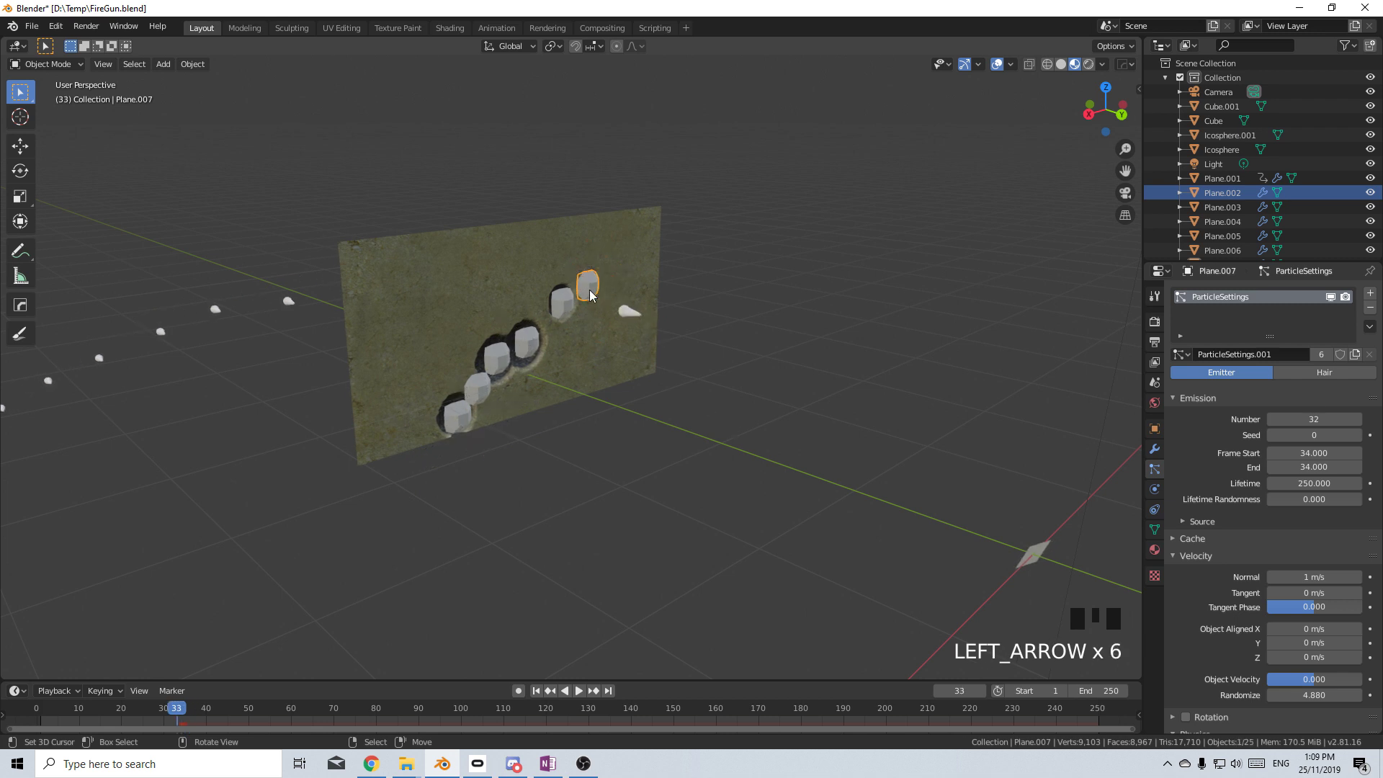
key("Right")
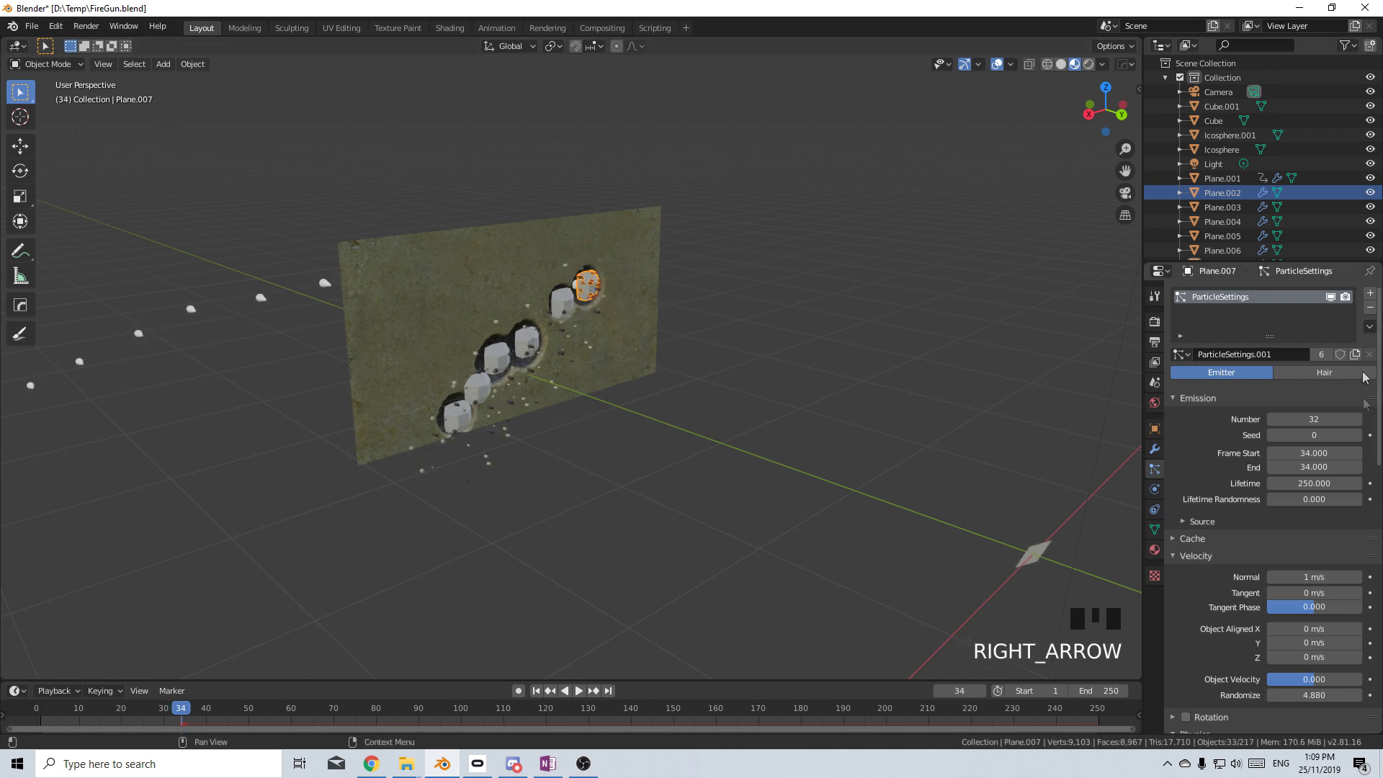
key("Left")
key("Left")
key("Left")
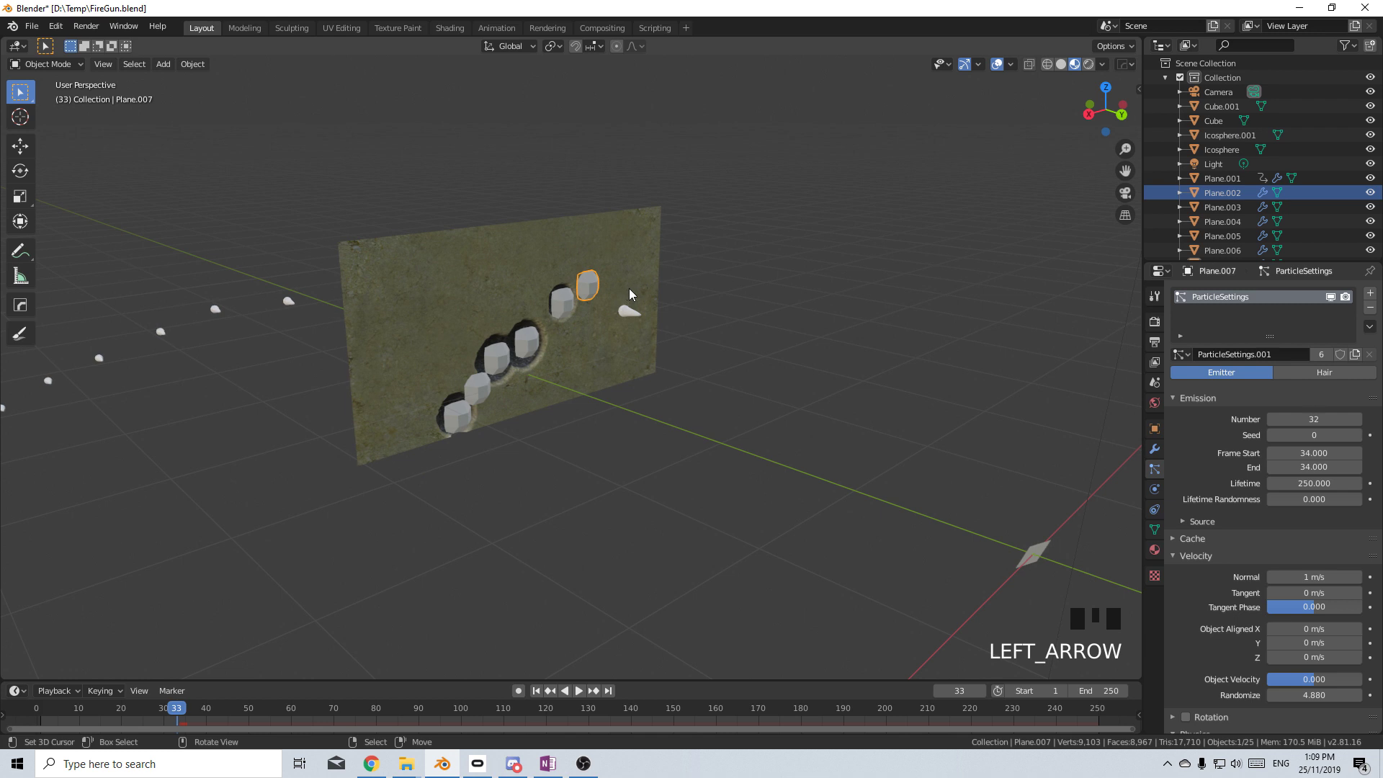
Select the fifth bullet hole's emitter at frame 32 and make its particle settings a single-user copy
right_click(572, 306)
key("Right")
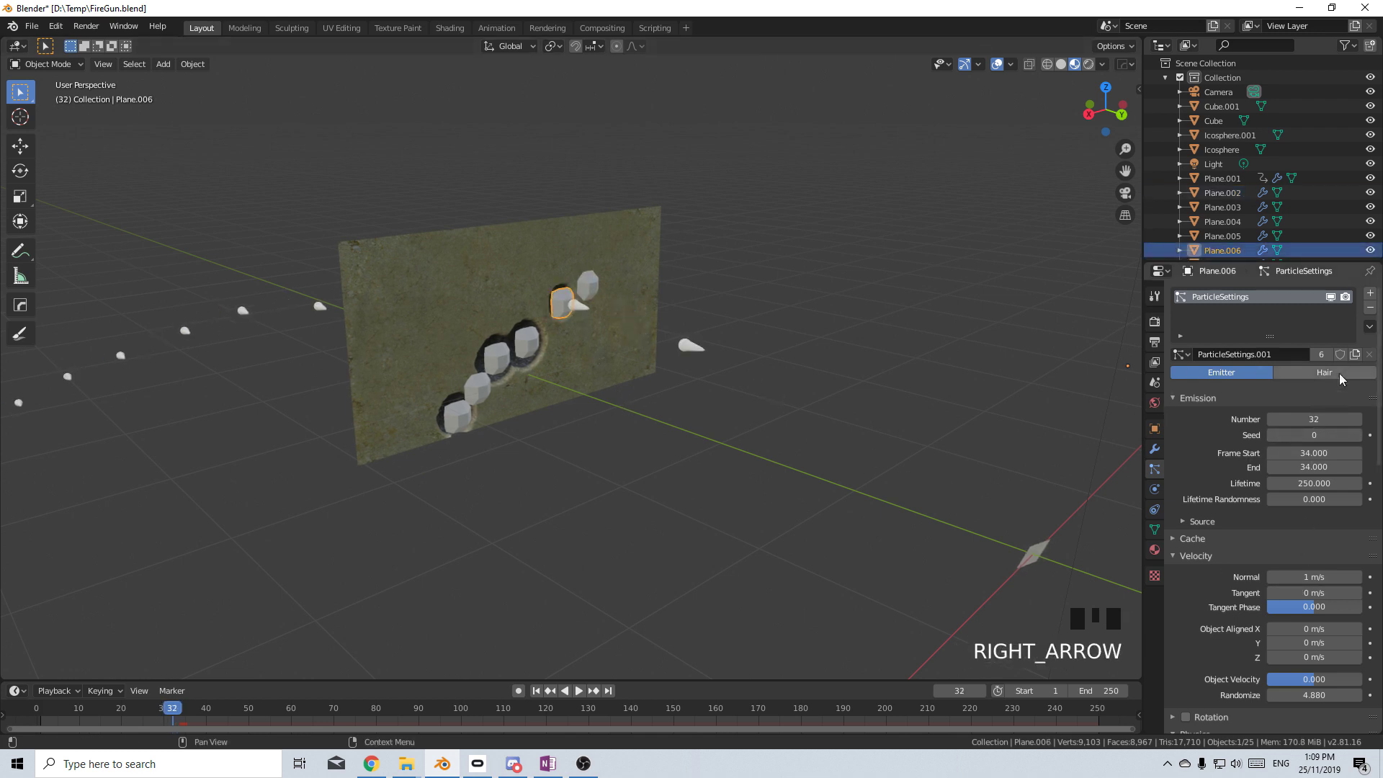
left_click(1354, 355)
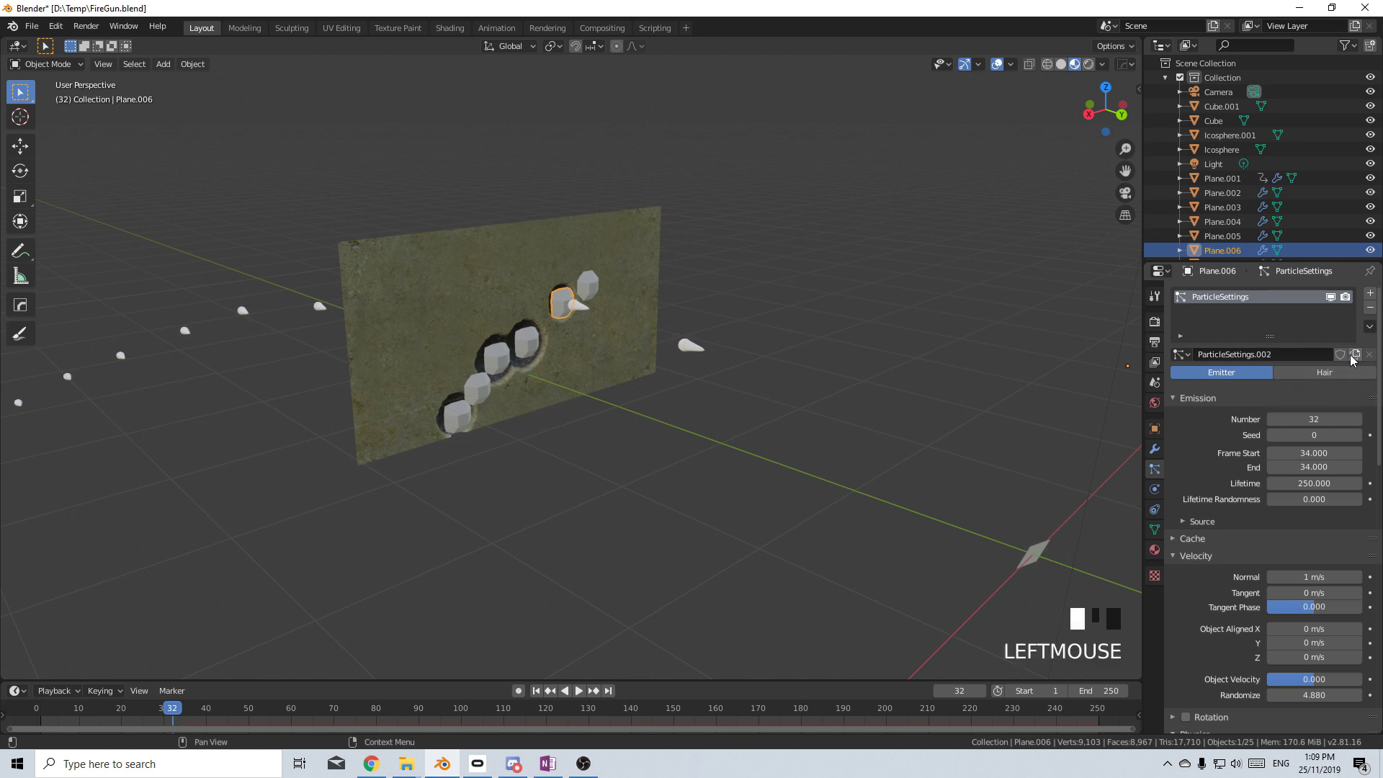
Set the fifth hole's emitter to start and end its emission at frame 32
double_click(1313, 452)
type("32")
key("Return")
left_click(1311, 468)
type("32")
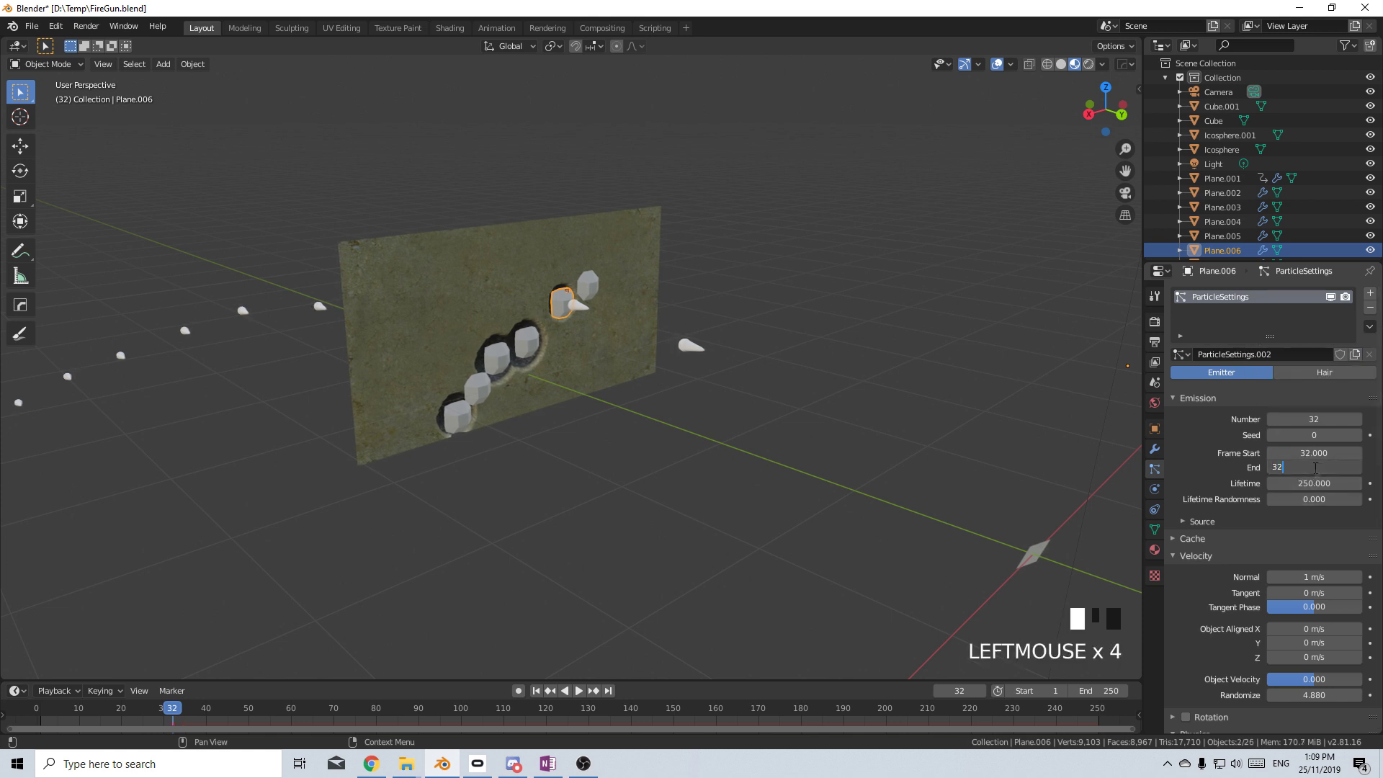
key("Return")
Select the fourth bullet hole's emitter and step back to about frame 27 to find its impact frame
right_click(535, 346)
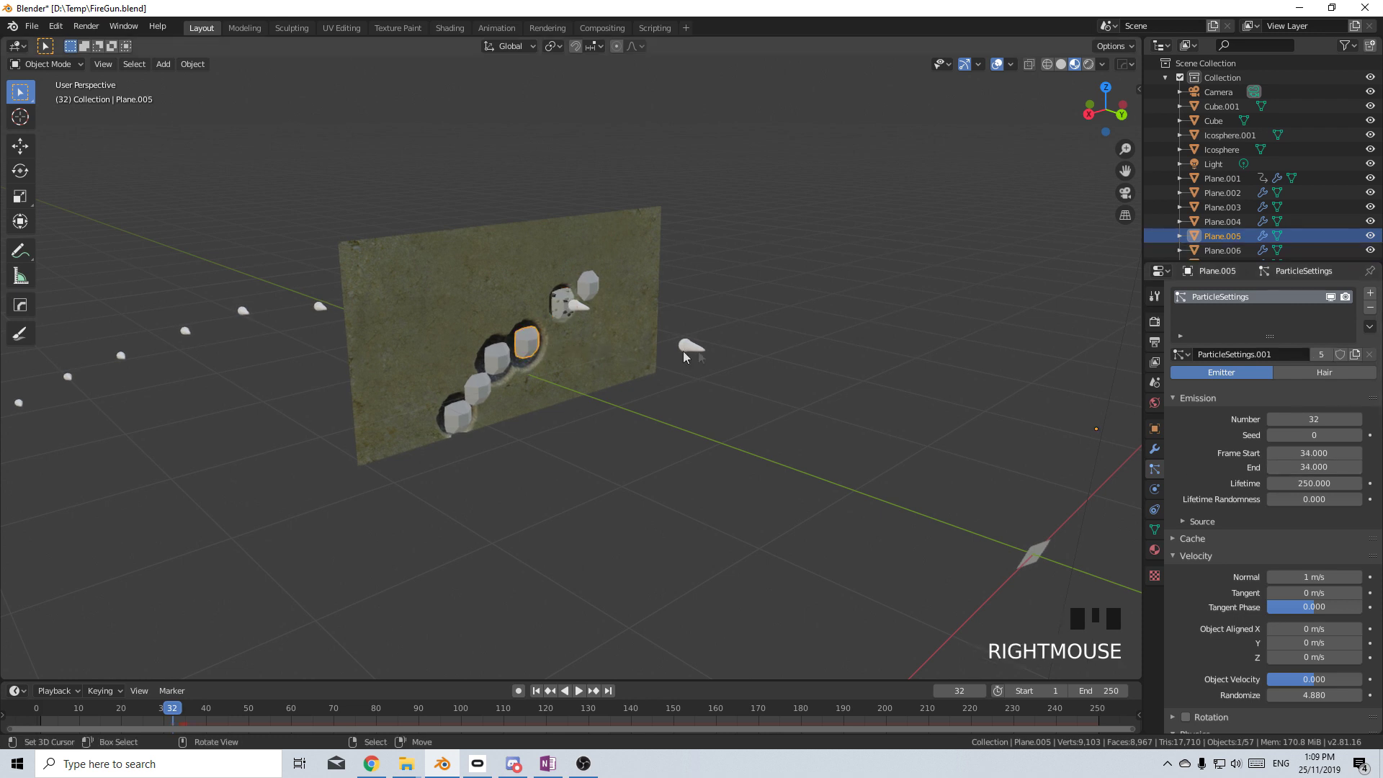
key("Left")
key("Left")
key("Left")
key("Left")
key("Left")
key("Left")
key("Left")
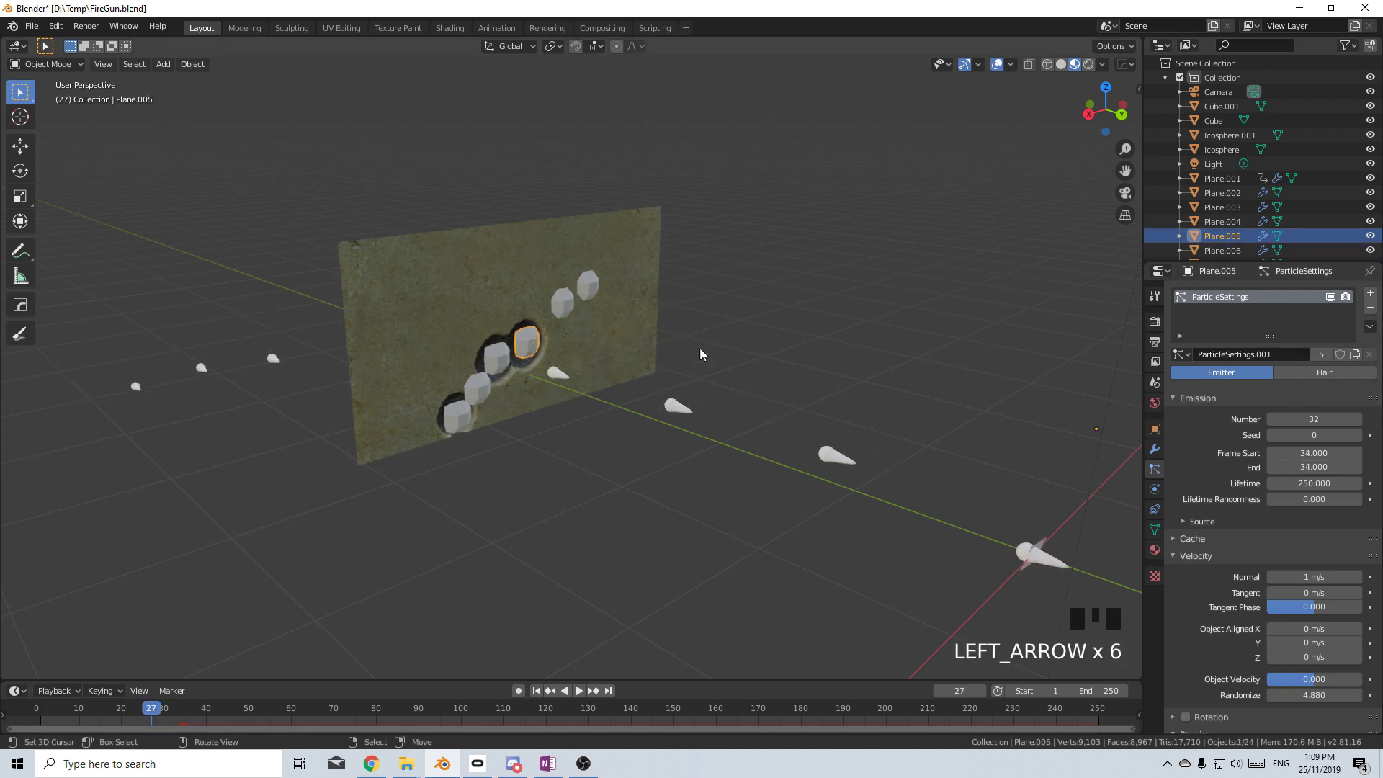
key("Right")
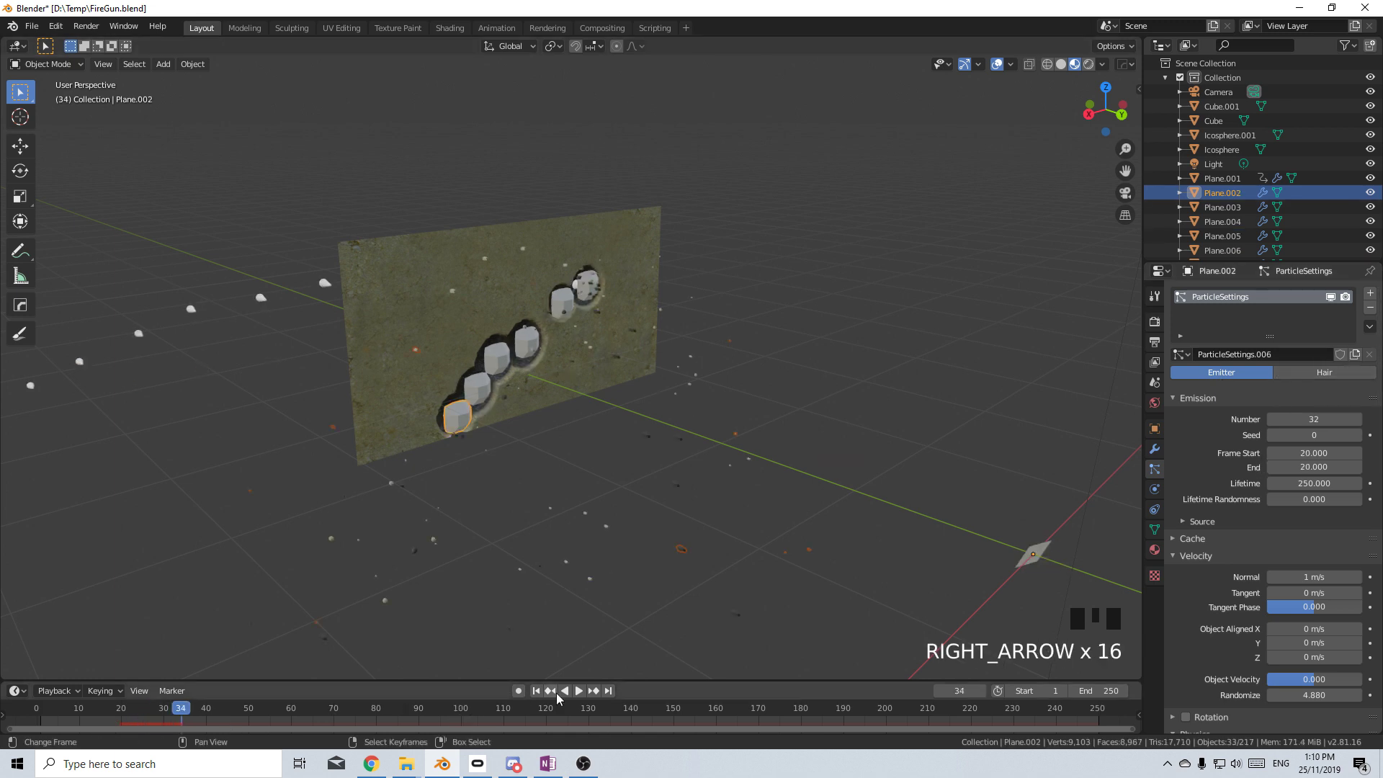
Play the animation from the first frame and stop at frame 66 to check the emitters' timing
left_click(536, 690)
left_click(580, 690)
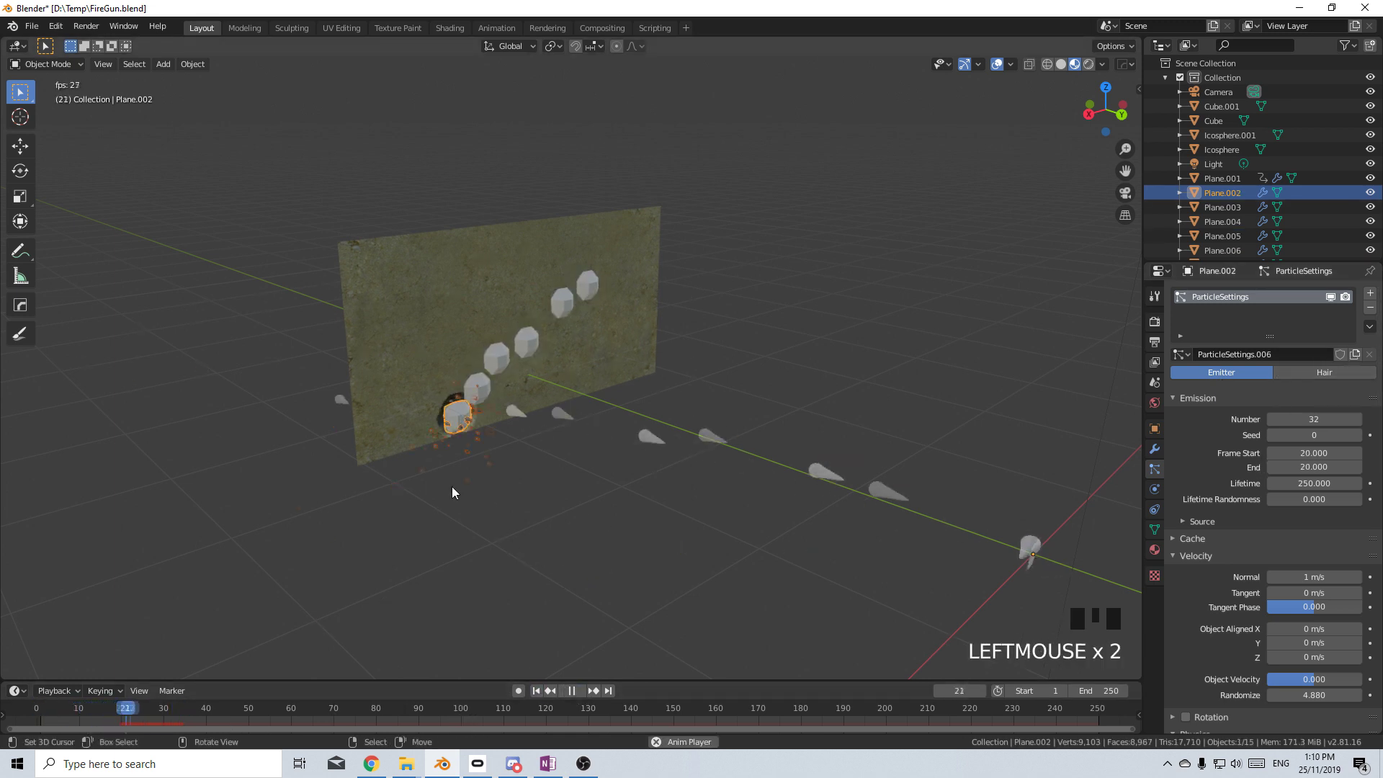
left_click(571, 689)
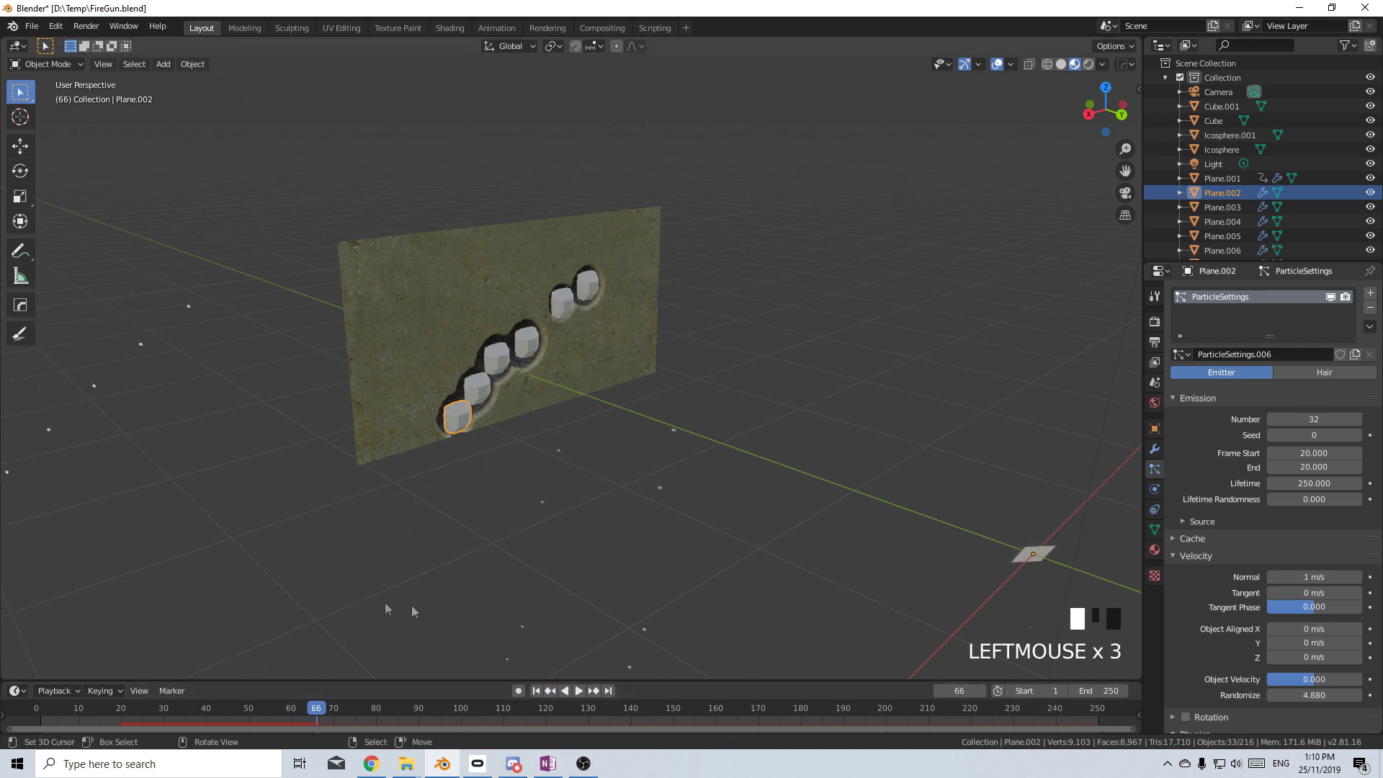
Vary the particle seeds of the third to sixth holes' emitters, using 42 for the fifth and 86 for the sixth
right_click(503, 364)
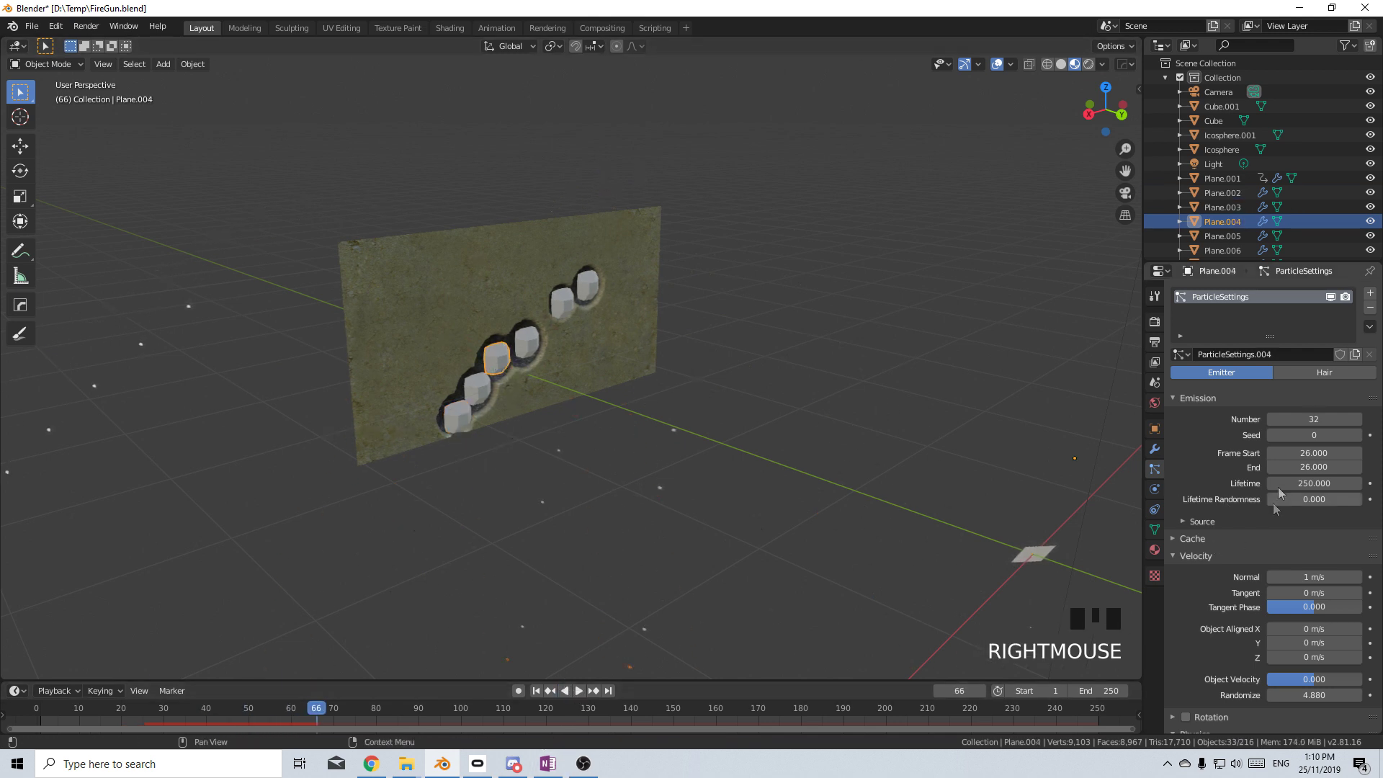
left_click_drag(1296, 435, 1347, 435)
right_click(522, 343)
right_click(563, 296)
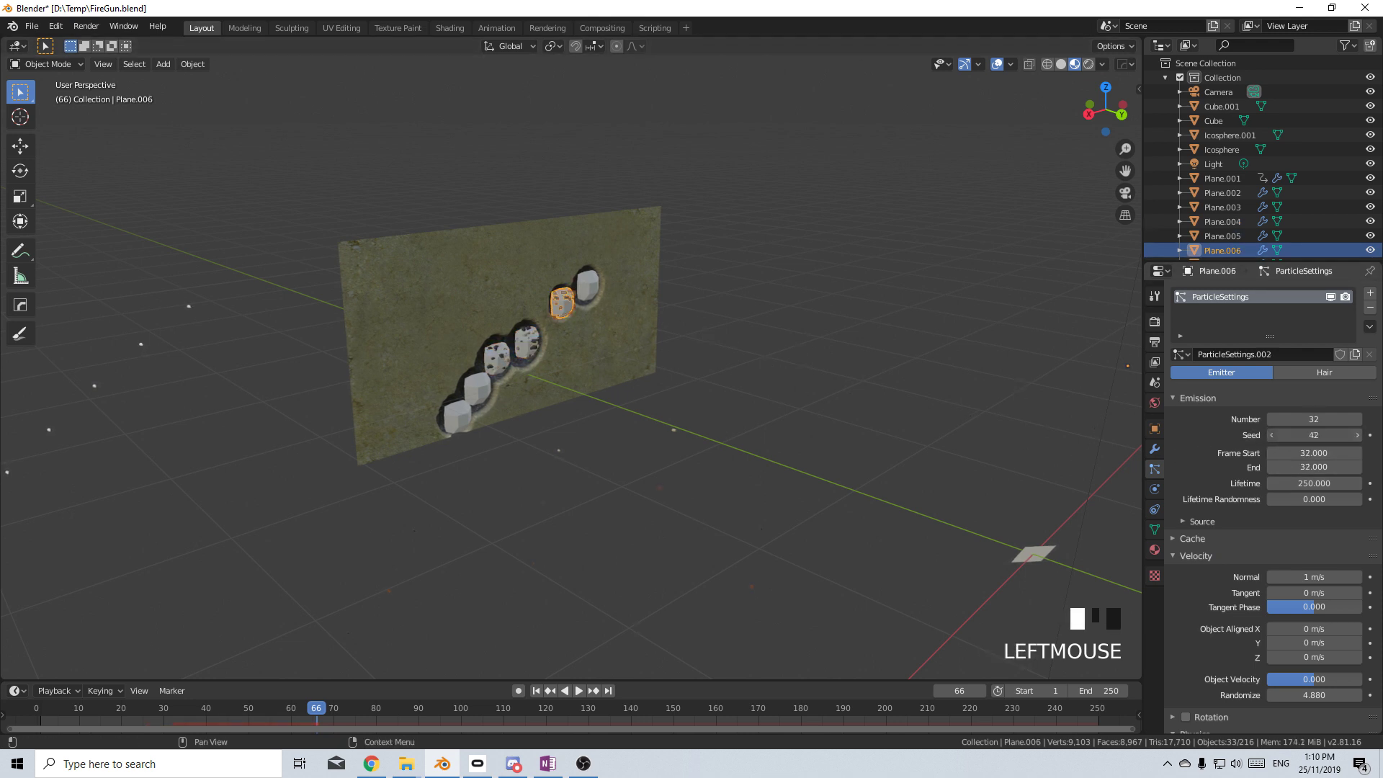
left_click_drag(1329, 437, 1379, 437)
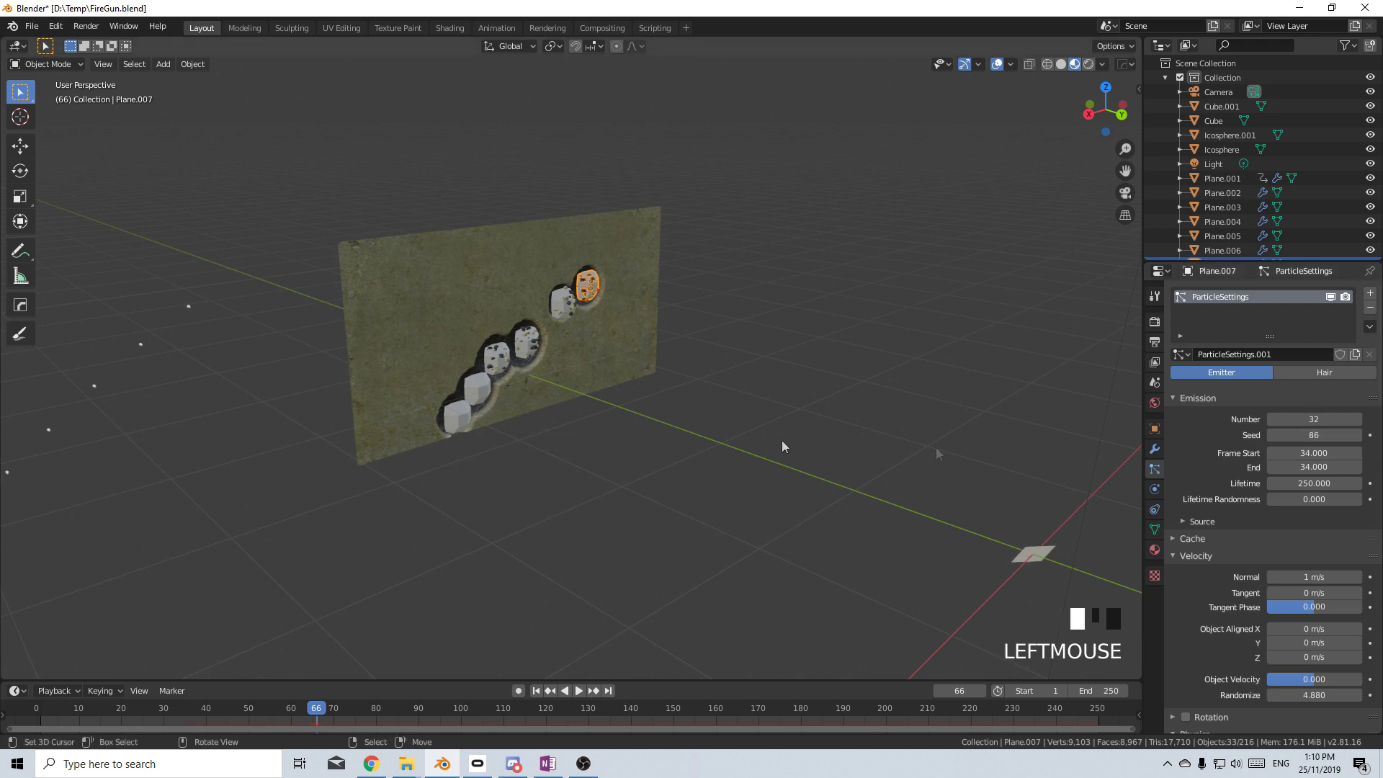
Set the second bullet hole's emitter seed to 500 and replay the animation from the first frame
right_click(495, 394)
left_click(886, 491)
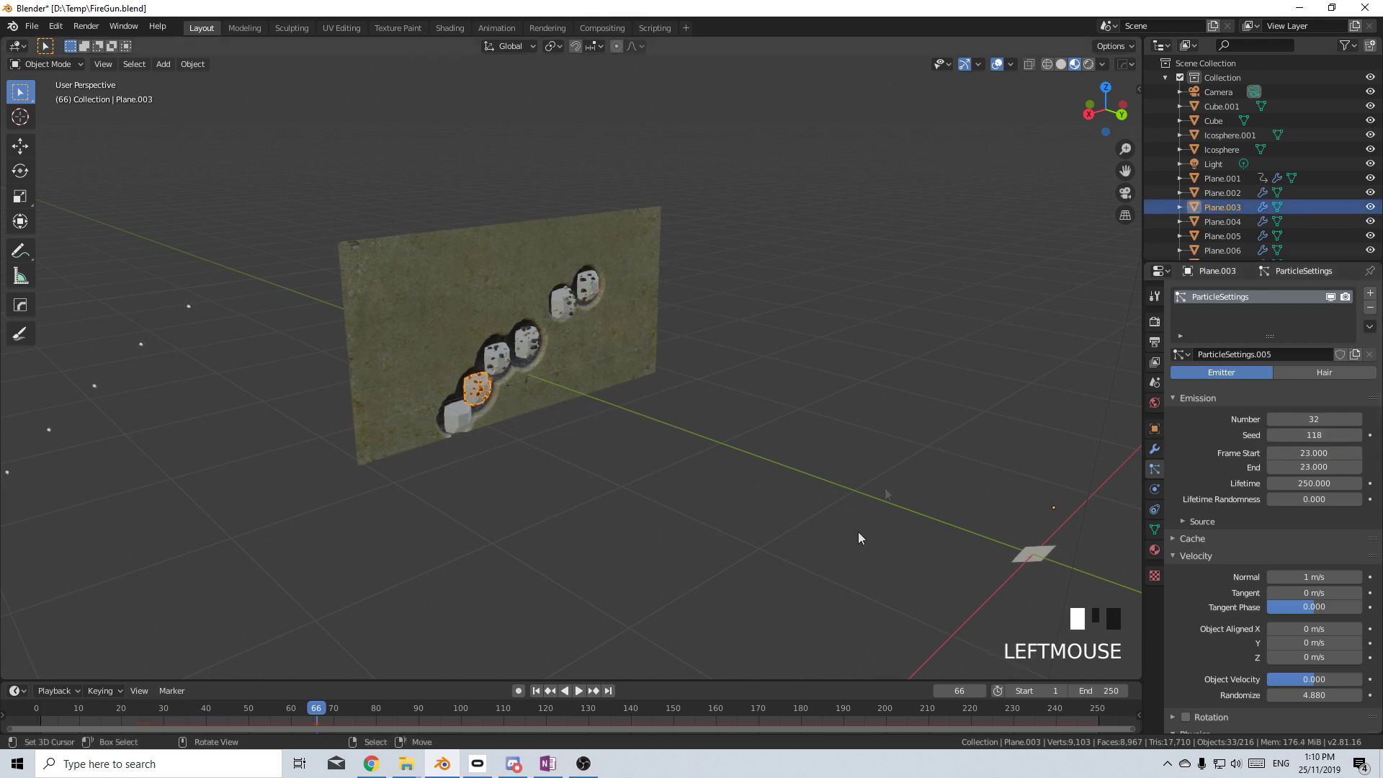
left_click_drag(1317, 436, 1371, 437)
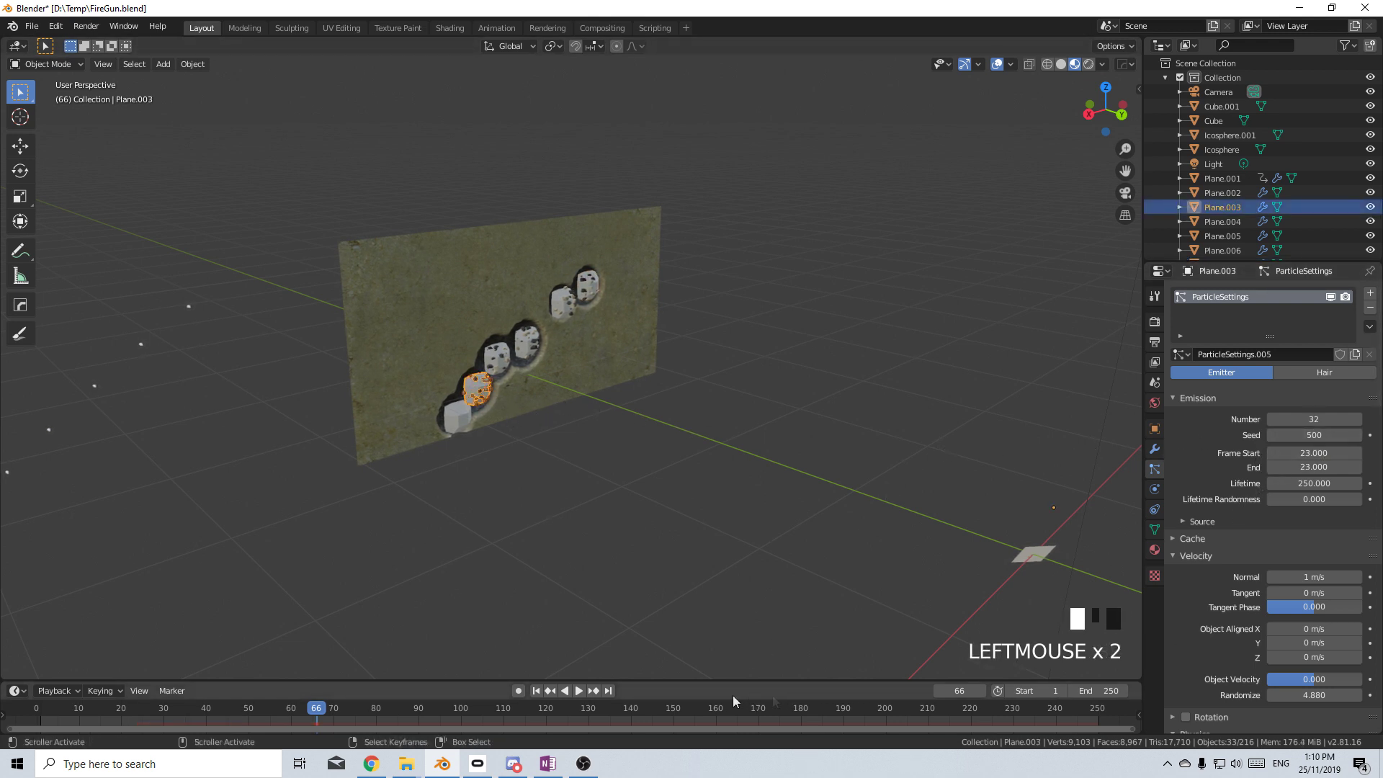
left_click(538, 690)
left_click(581, 691)
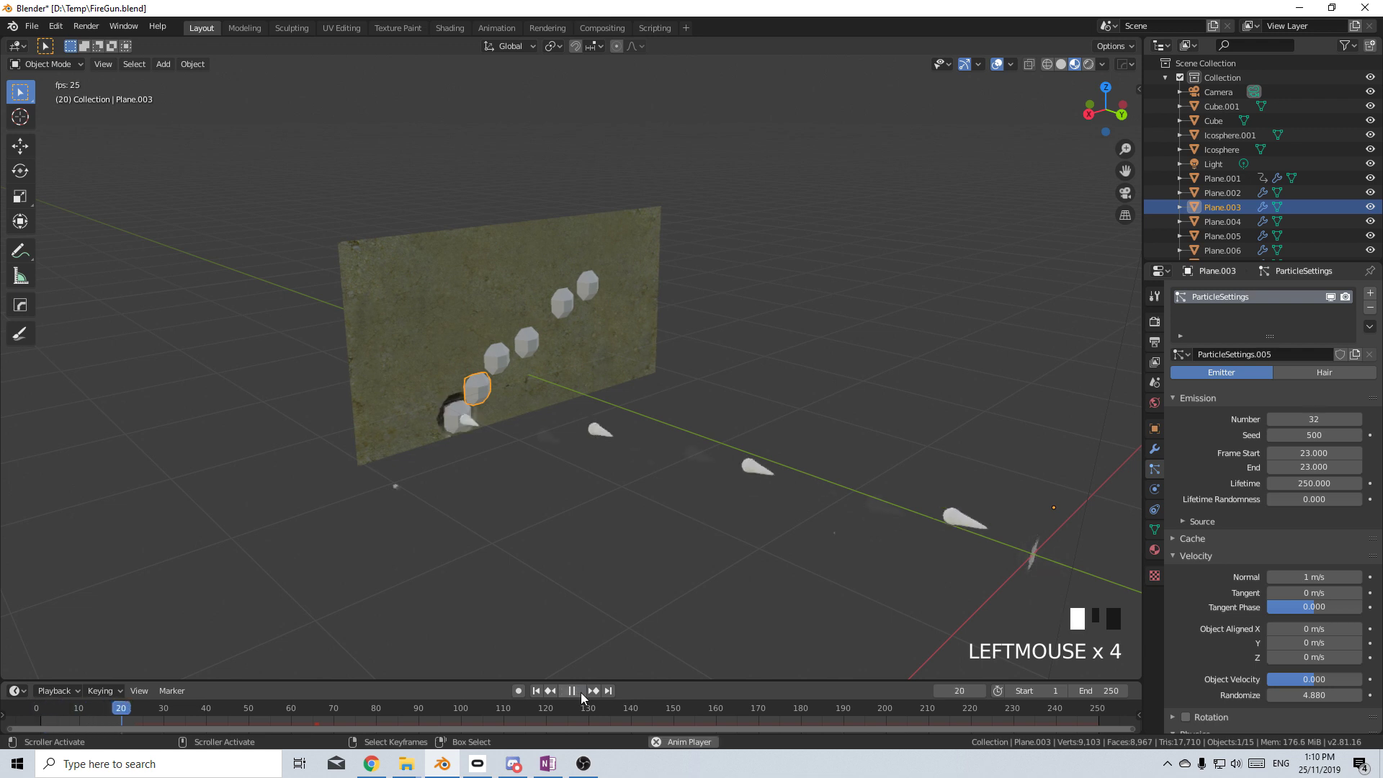